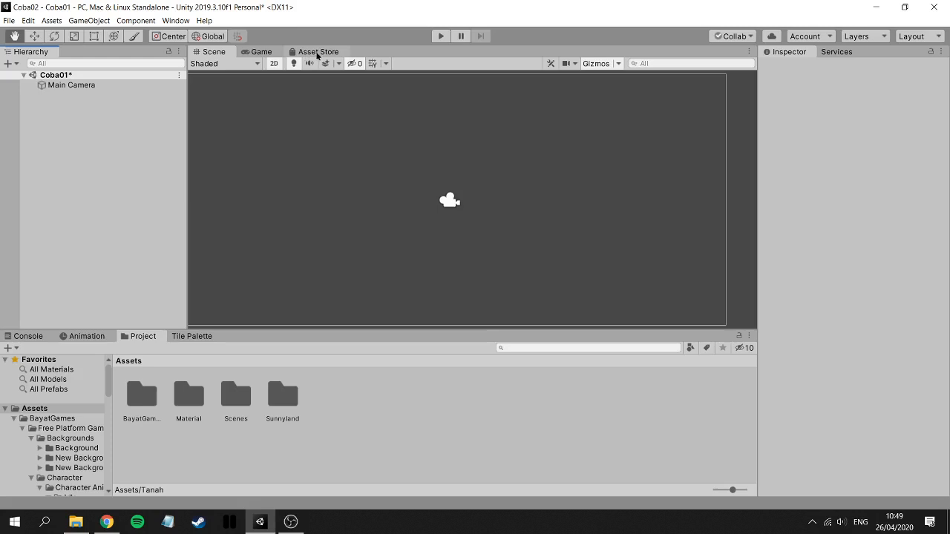
# View the Asset Store, collapse the BayatGames and Sunnyland folders in the project tree, and return to the Scene view.
pyautogui.click(317, 54)
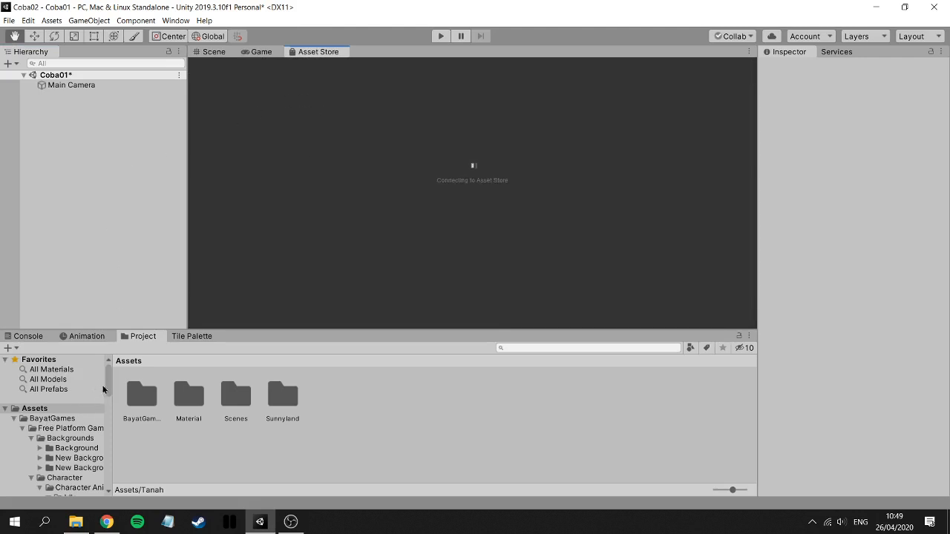
pyautogui.moveTo(103, 386); pyautogui.dragTo(103, 430)
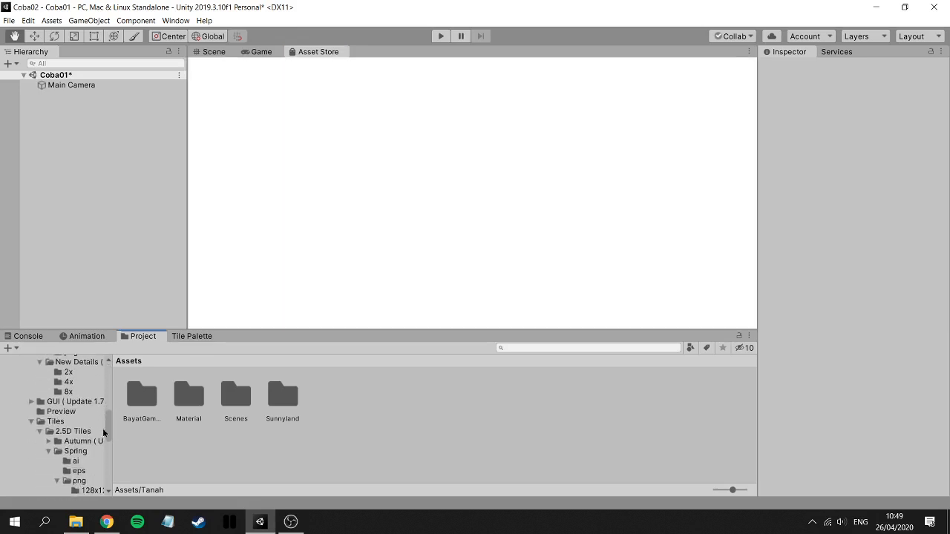
pyautogui.scroll(5, 103, 429)
pyautogui.click(24, 365)
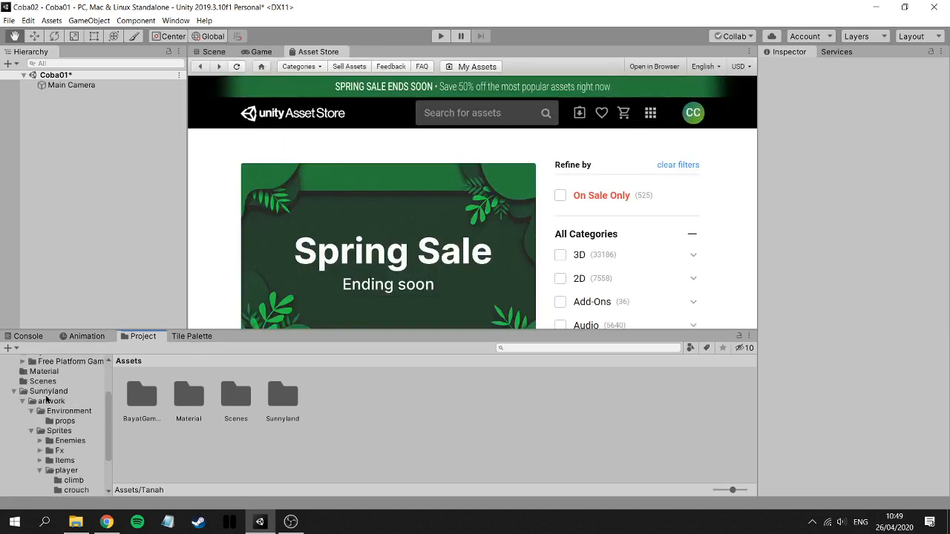
pyautogui.scroll(3, 46, 398)
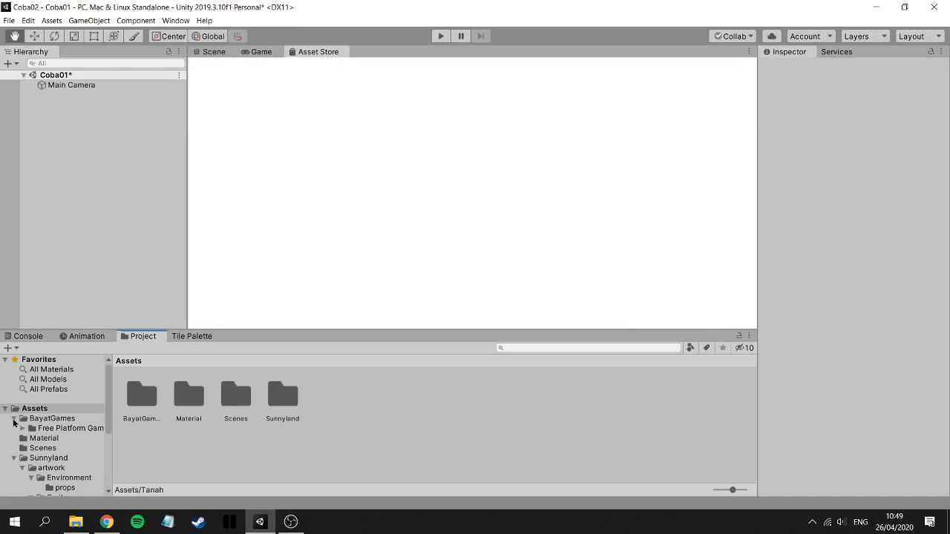
pyautogui.click(14, 458)
pyautogui.click(13, 418)
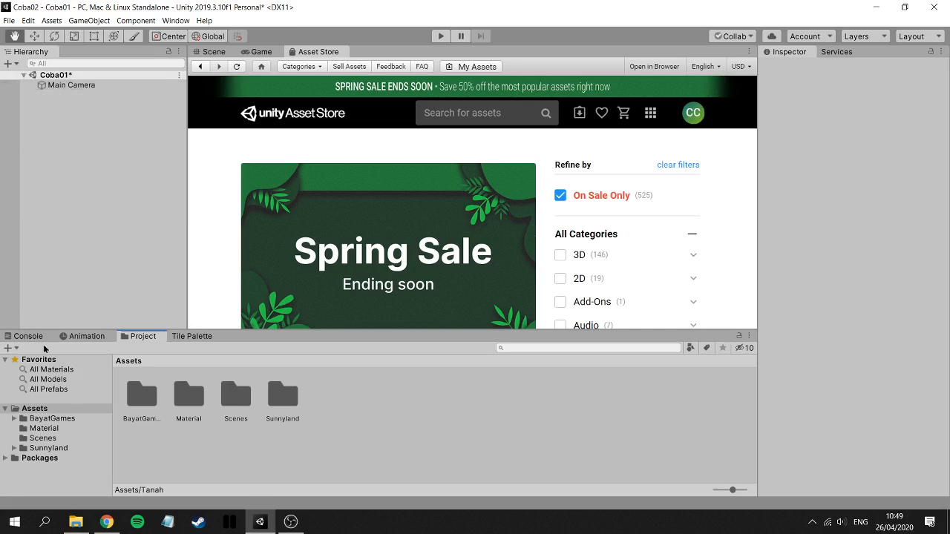
pyautogui.click(214, 53)
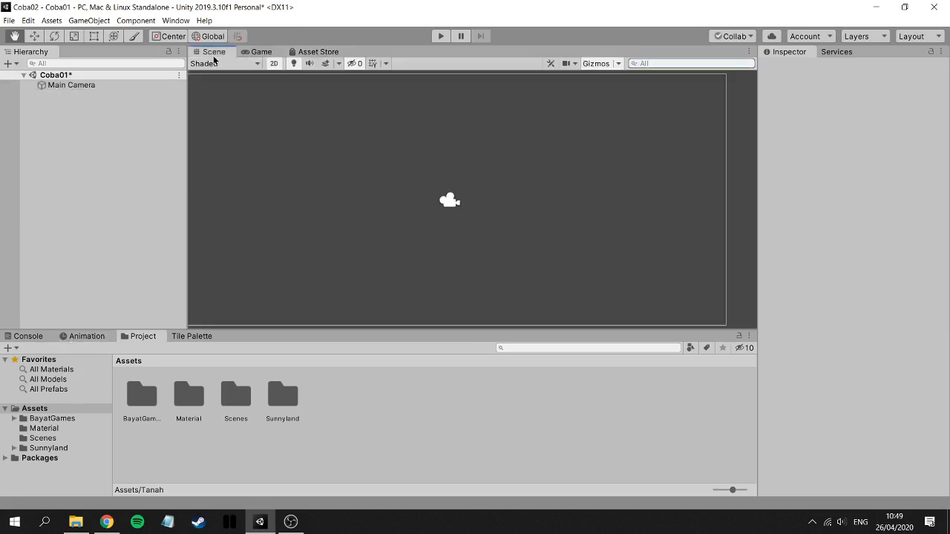
# Place the Background sprite from BayatGames' Backgrounds/Background/png/1920x1080/Background folder into the scene at about X 0.61, Y -0.21.
pyautogui.click(13, 419)
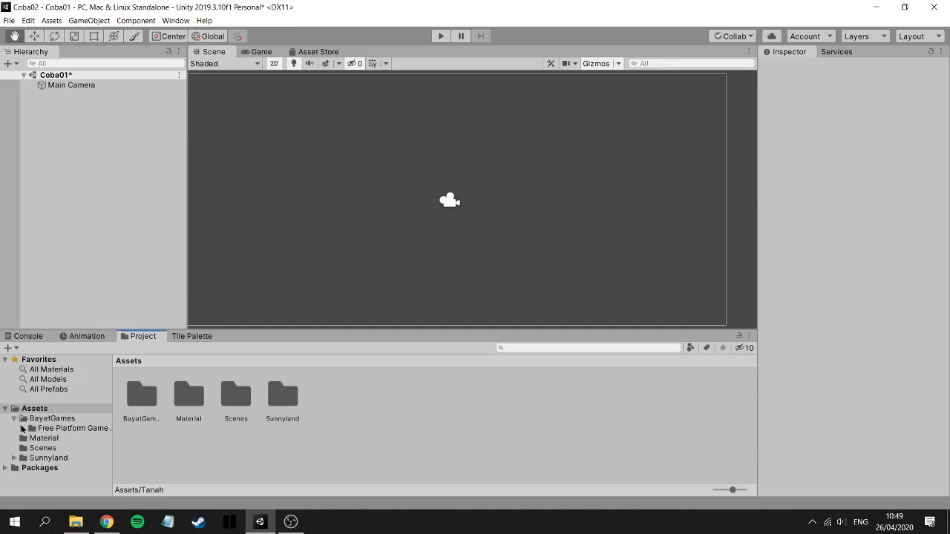
pyautogui.click(24, 431)
pyautogui.scroll(-2, 59, 438)
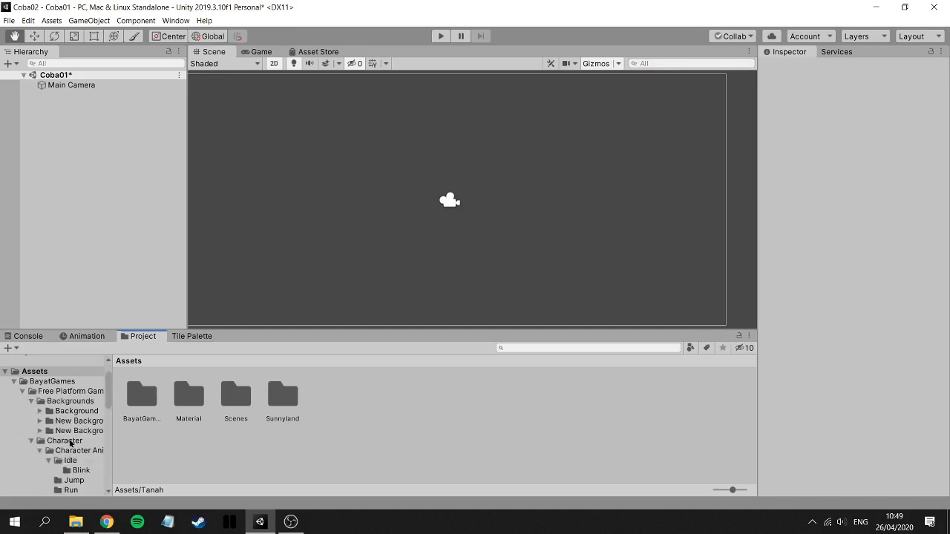
pyautogui.click(51, 403)
pyautogui.doubleClick(135, 402)
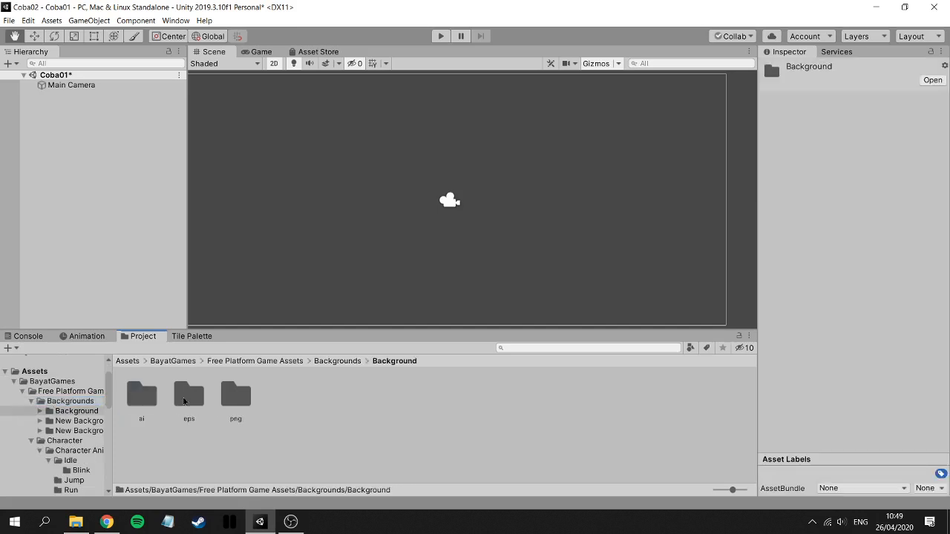
pyautogui.doubleClick(235, 397)
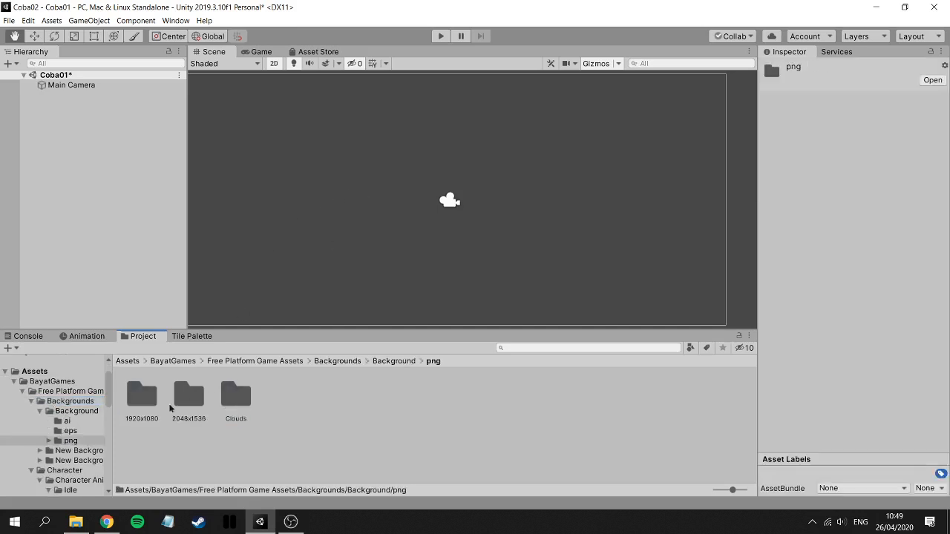
pyautogui.doubleClick(141, 402)
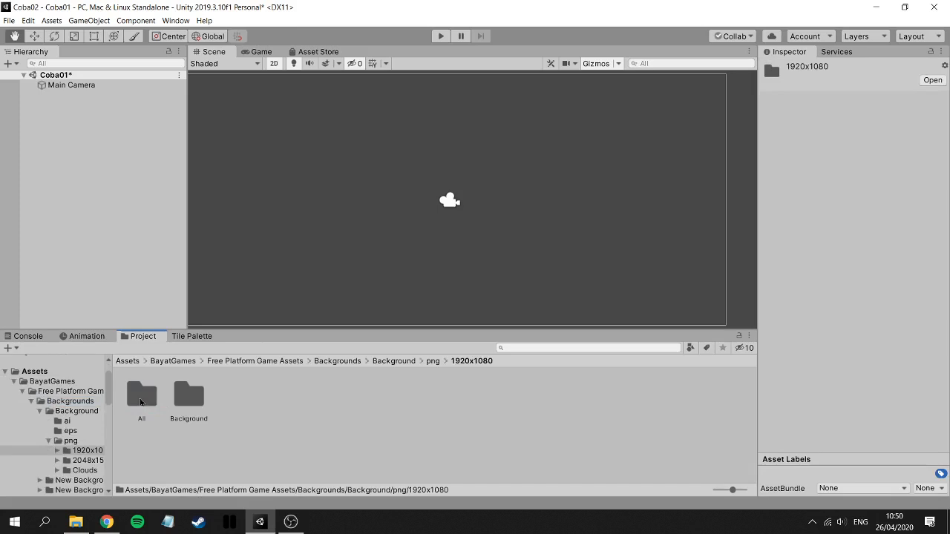
pyautogui.doubleClick(182, 398)
pyautogui.moveTo(141, 396); pyautogui.dragTo(535, 223)
pyautogui.scroll(-4, 513, 220)
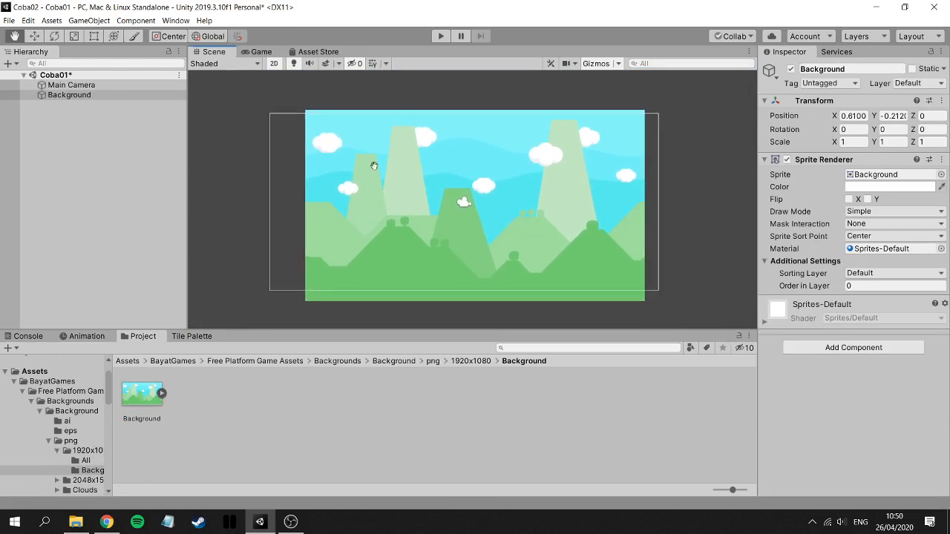
pyautogui.moveTo(403, 116); pyautogui.dragTo(406, 131)
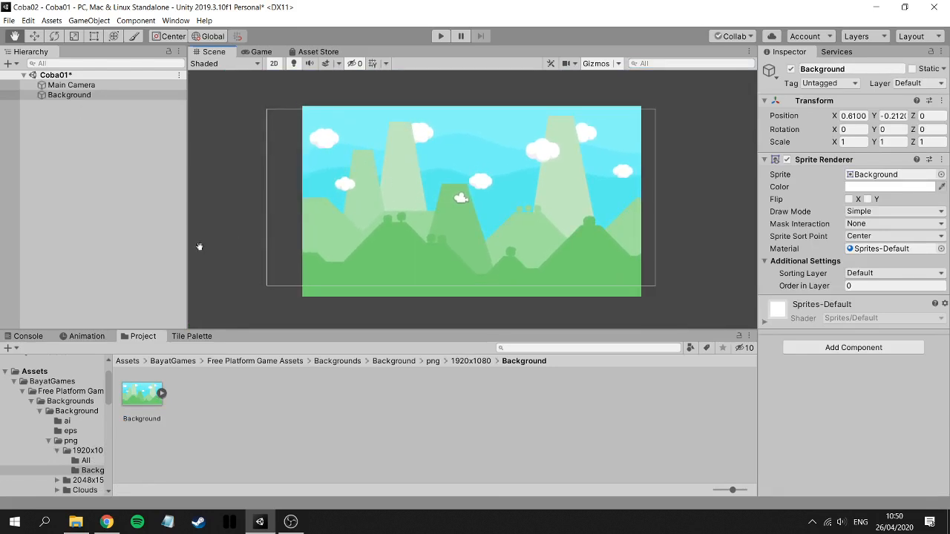
# Collapse the Backgrounds, Character and Environments folders in the project's folder tree.
pyautogui.scroll(-3, 43, 443)
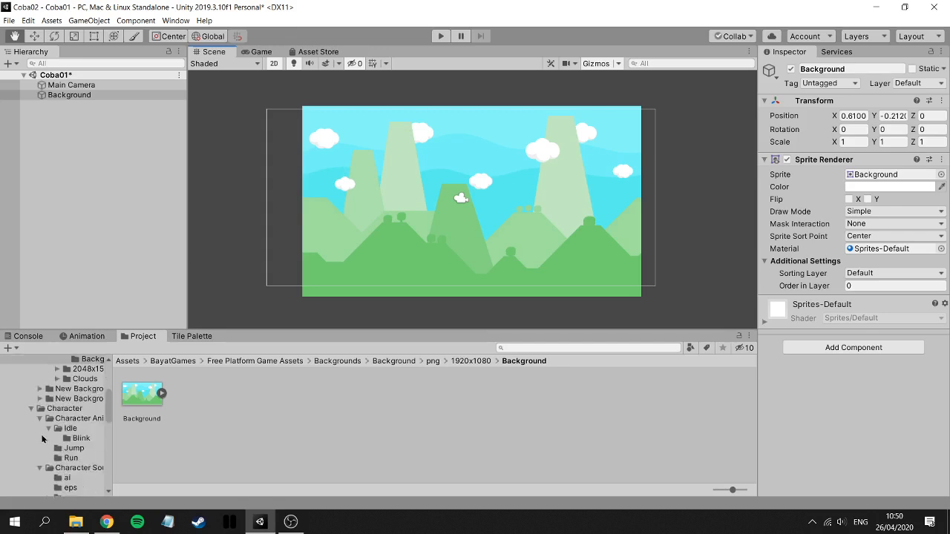
pyautogui.scroll(5, 42, 440)
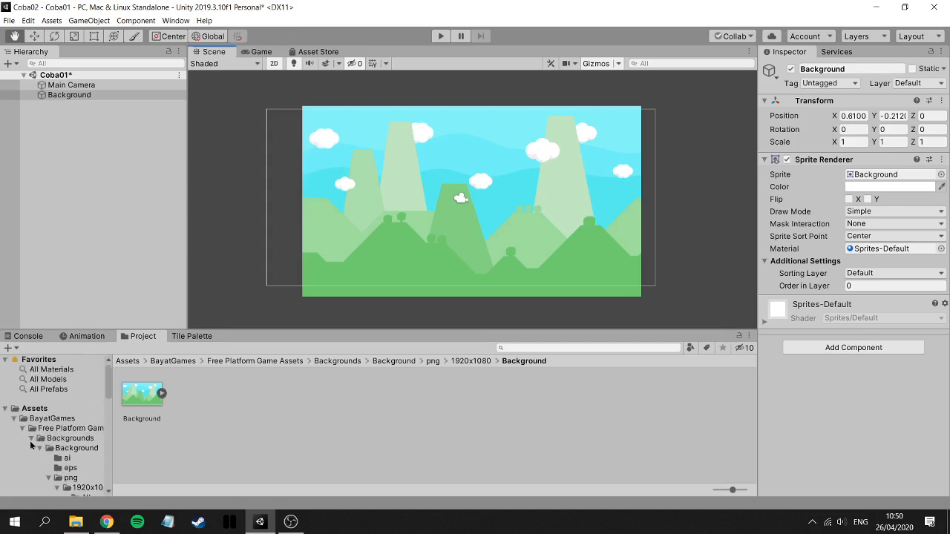
pyautogui.click(31, 439)
pyautogui.scroll(-2, 33, 441)
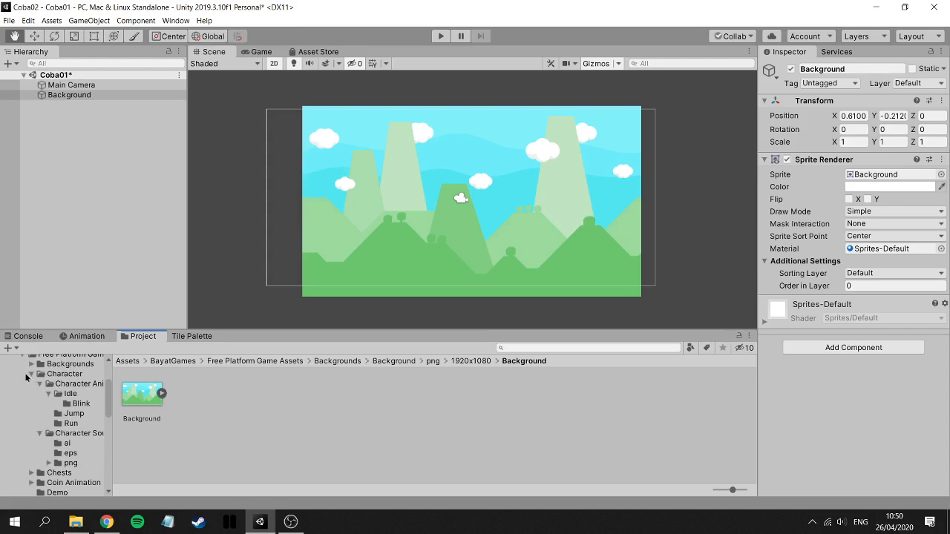
pyautogui.click(31, 374)
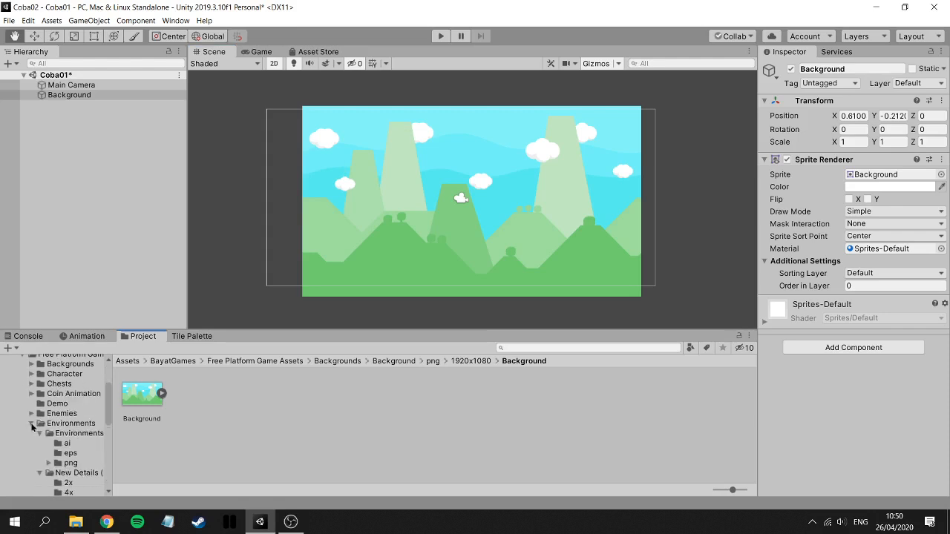
pyautogui.click(31, 427)
pyautogui.scroll(-2, 58, 449)
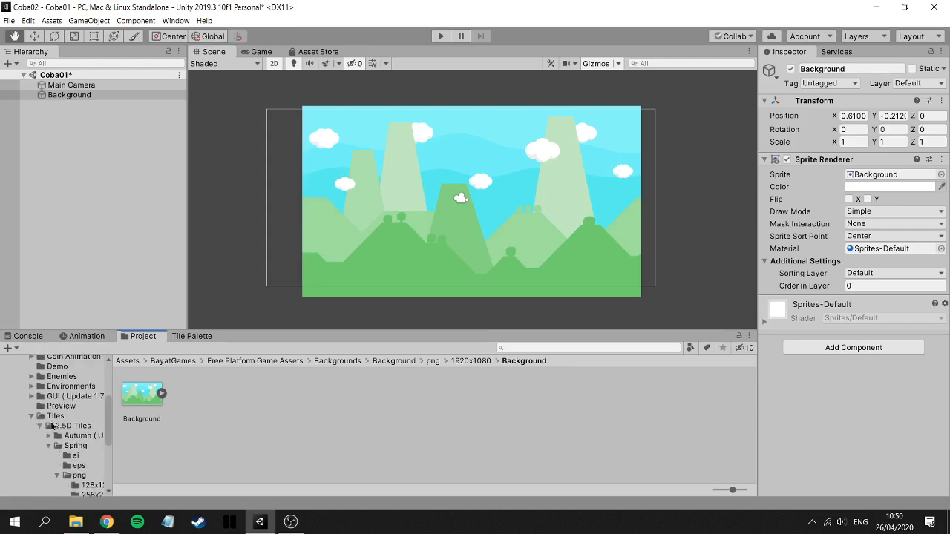
# Add GrassCliffMid at about X -2.59, Y -3.57 and GrassCliffRight at about X 0.56, Y -3.29 from Tiles/2.5D Tiles/Spring/png/256x256.
pyautogui.scroll(-2, 66, 429)
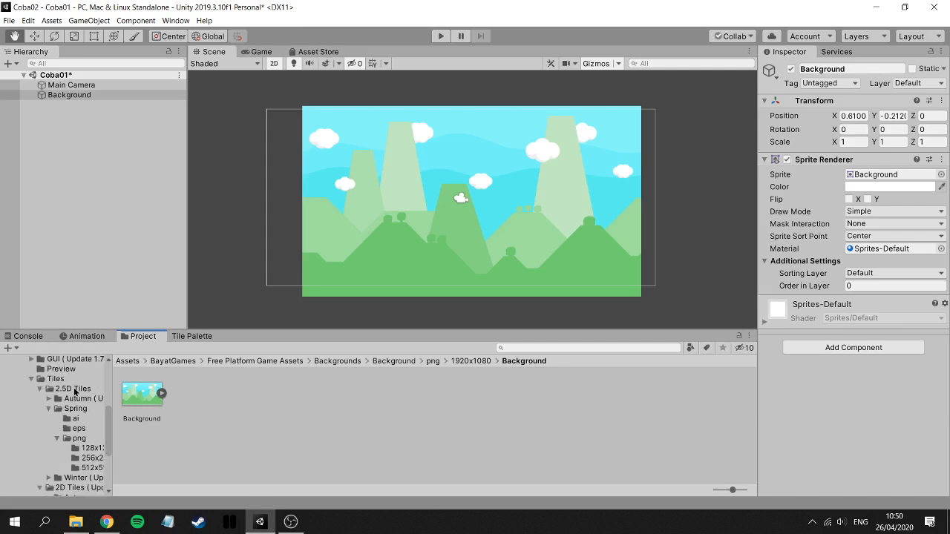
pyautogui.click(74, 390)
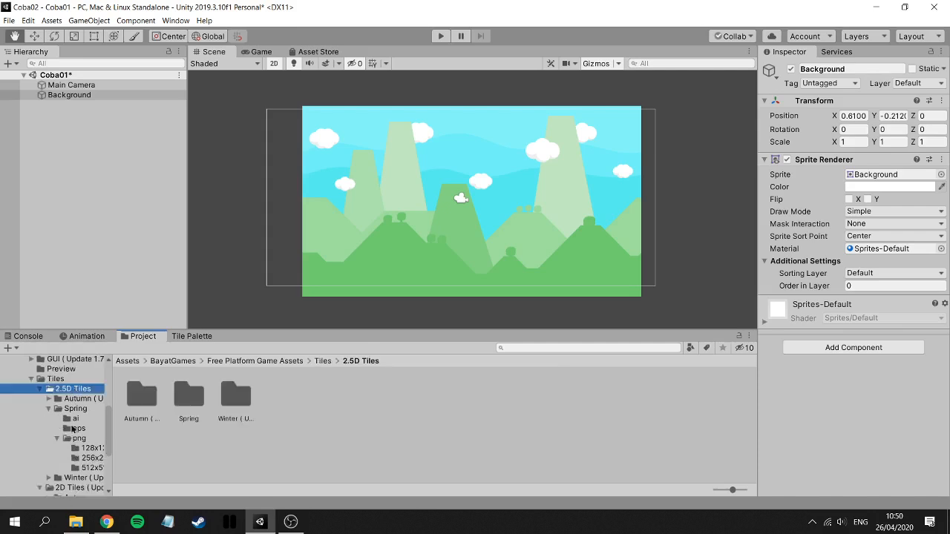
pyautogui.click(74, 409)
pyautogui.click(236, 393)
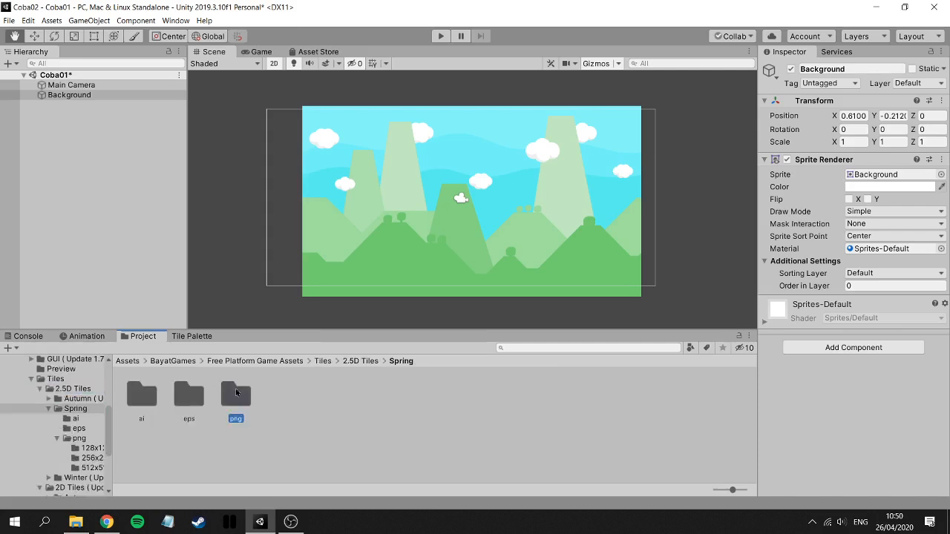
pyautogui.doubleClick(238, 394)
pyautogui.doubleClick(186, 403)
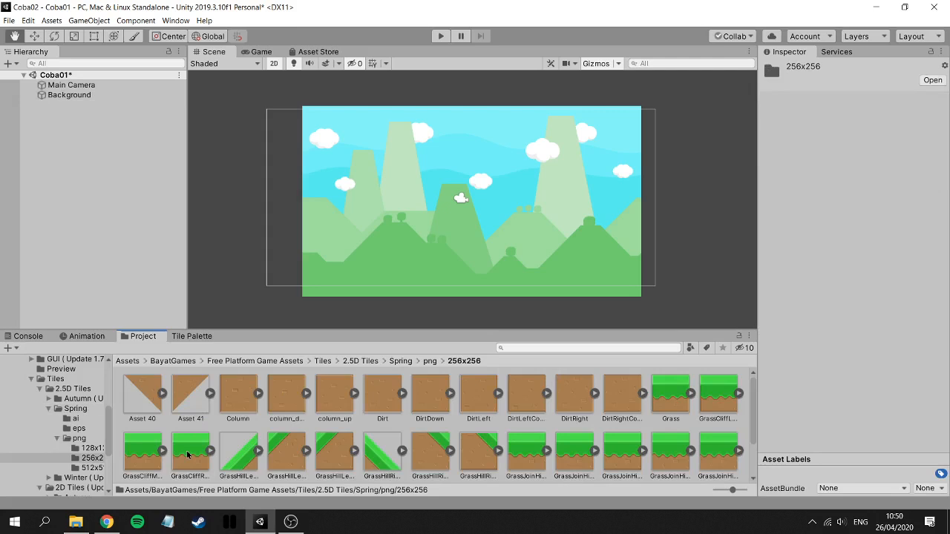
pyautogui.moveTo(150, 457); pyautogui.dragTo(416, 265)
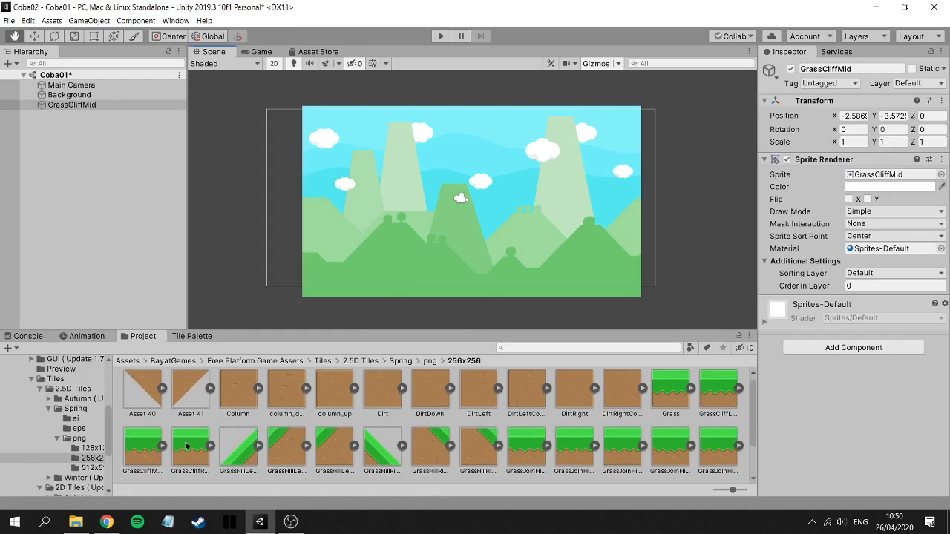
pyautogui.moveTo(187, 447); pyautogui.dragTo(471, 258)
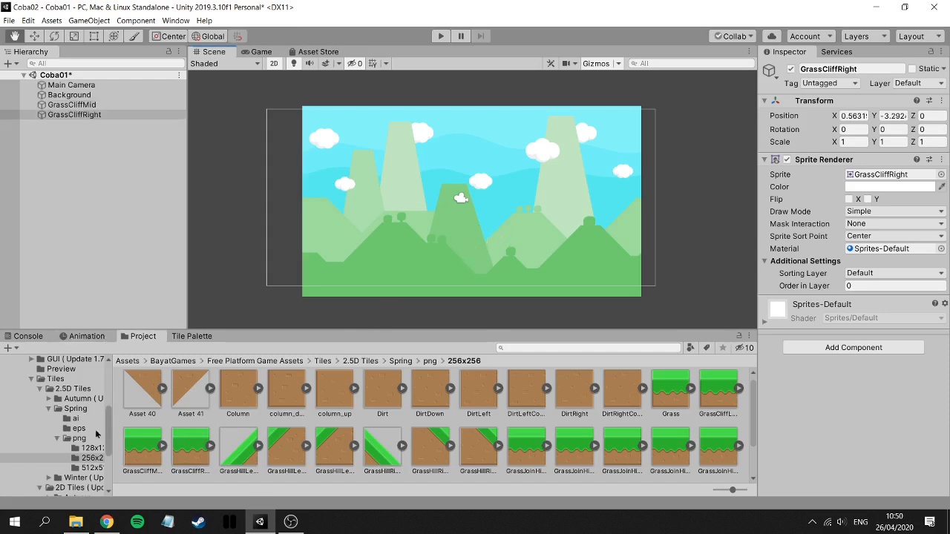
# Collapse the Tiles folder and expand the Sunnyland folder to show its contents.
pyautogui.scroll(1, 53, 421)
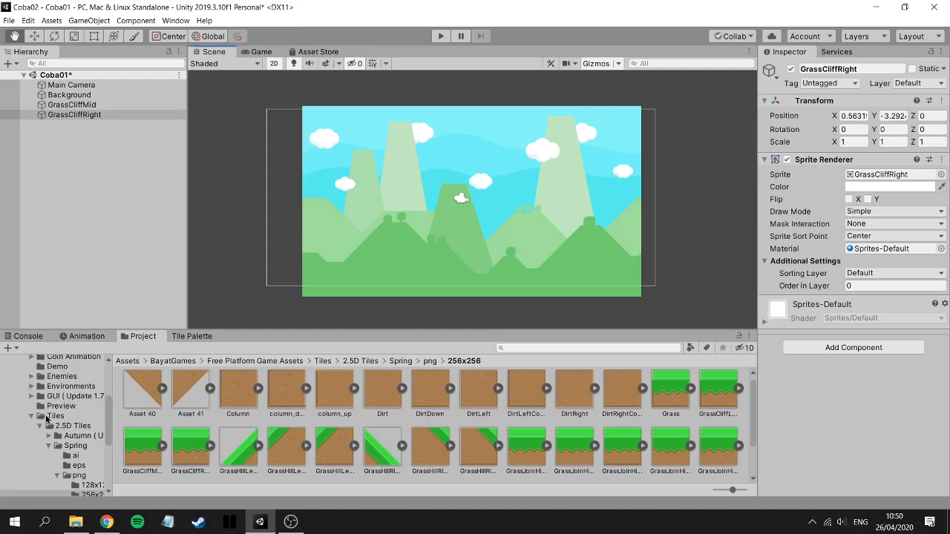
pyautogui.click(31, 417)
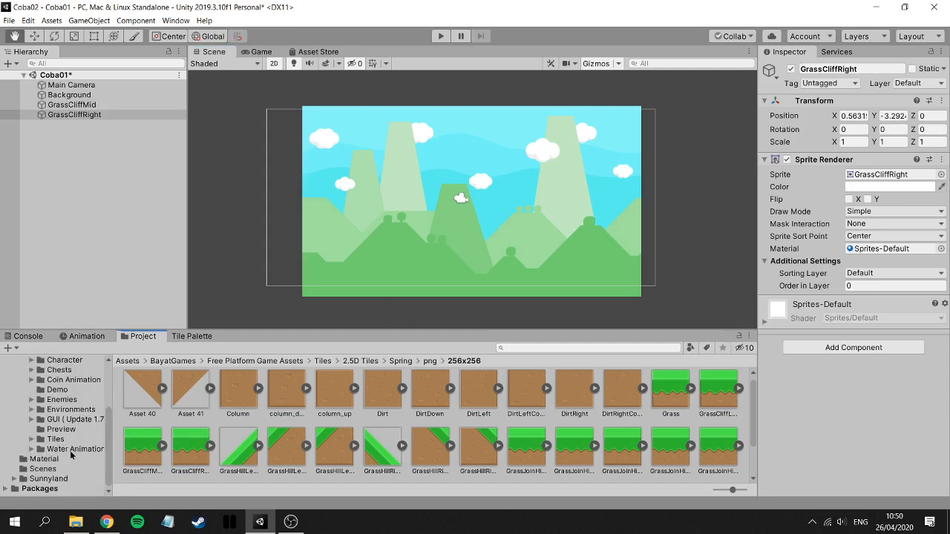
pyautogui.click(22, 472)
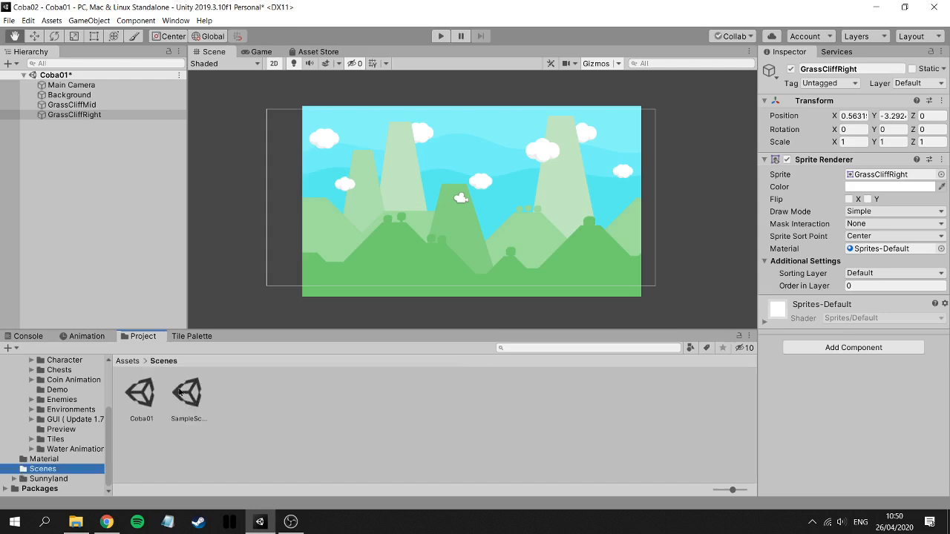
pyautogui.click(14, 480)
pyautogui.click(20, 480)
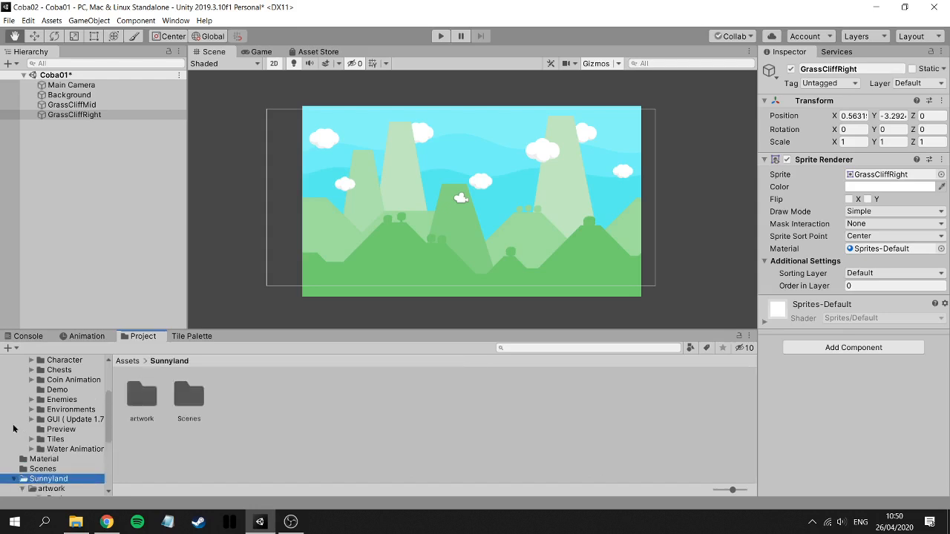
pyautogui.scroll(-2, 14, 429)
pyautogui.scroll(-5, 14, 429)
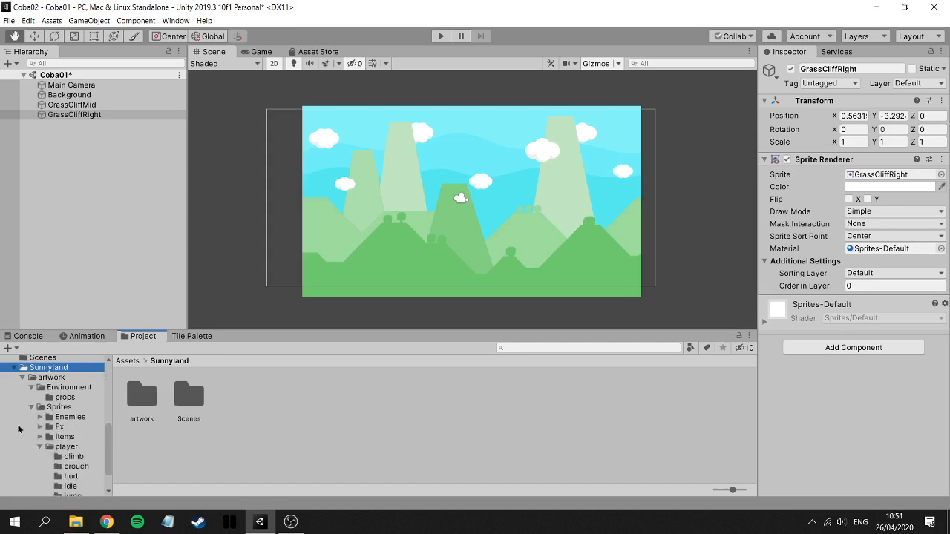
# Place the player-idle-1 sprite from Sunnyland/artwork/Sprites/player/idle into the scene at about X -2.80, Y -1.05.
pyautogui.click(140, 398)
pyautogui.doubleClick(140, 398)
pyautogui.doubleClick(188, 401)
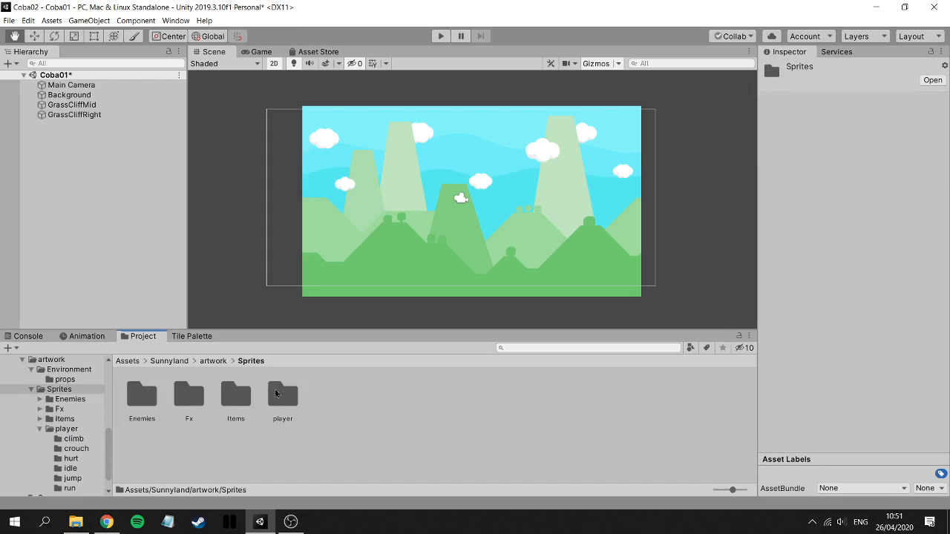
pyautogui.doubleClick(276, 394)
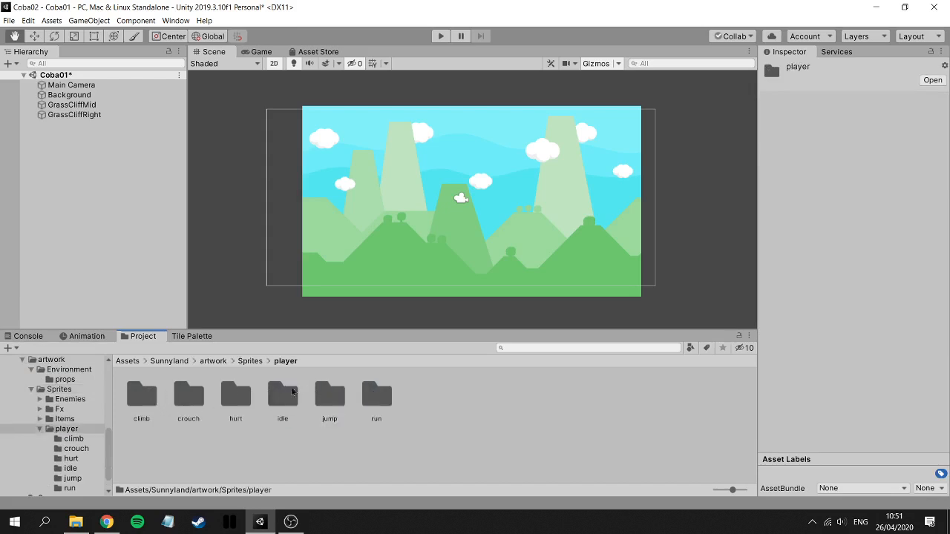
pyautogui.doubleClick(292, 393)
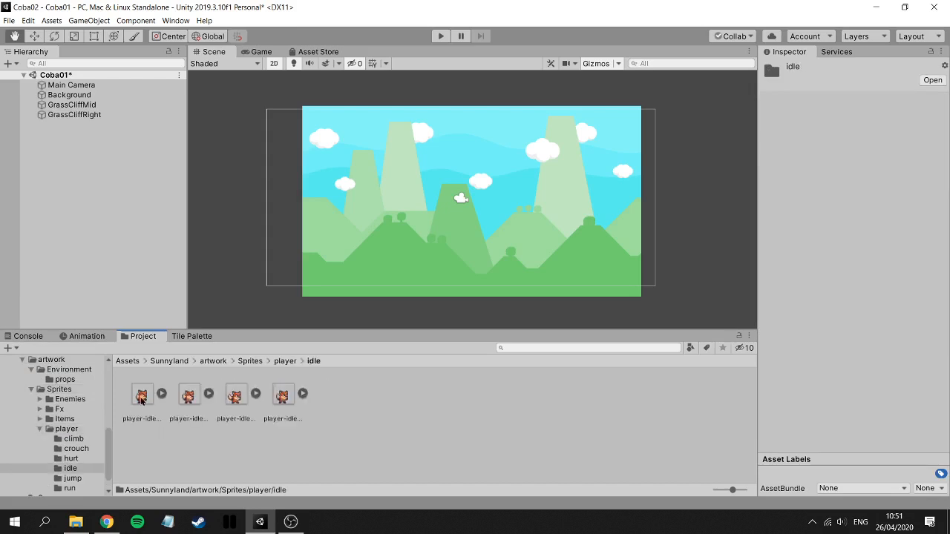
pyautogui.moveTo(141, 400); pyautogui.dragTo(412, 217)
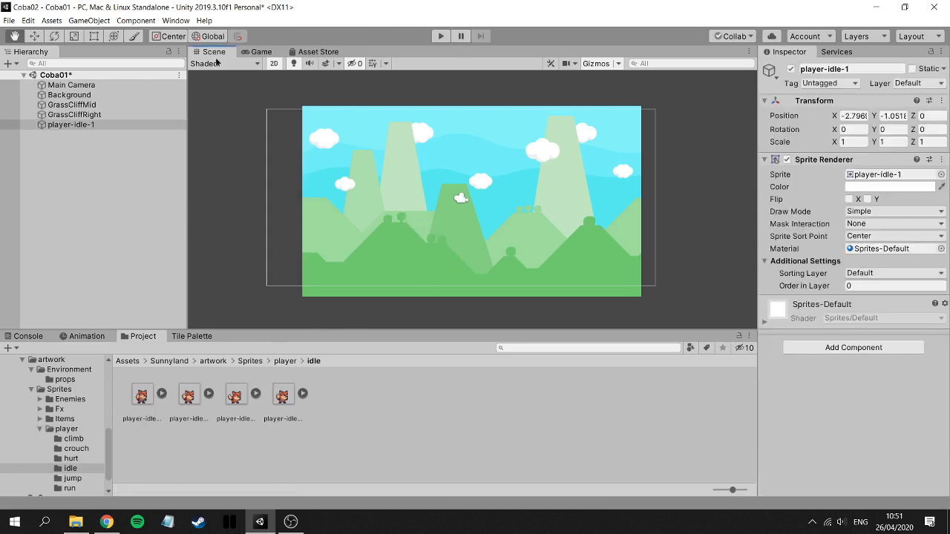
# Rename the player-idle-1 object in the scene as Karakter.
pyautogui.click(88, 142)
pyautogui.click(53, 126)
pyautogui.rightClick(53, 125)
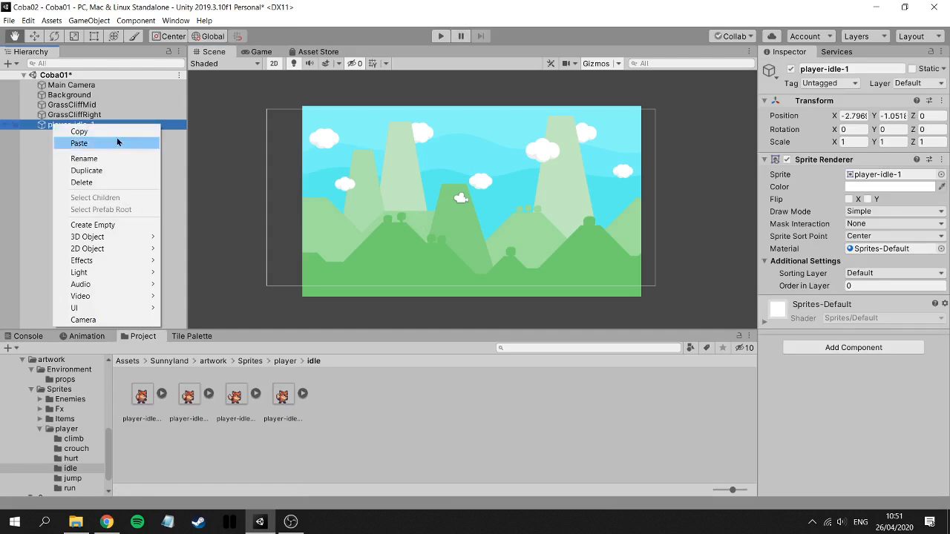
pyautogui.click(118, 155)
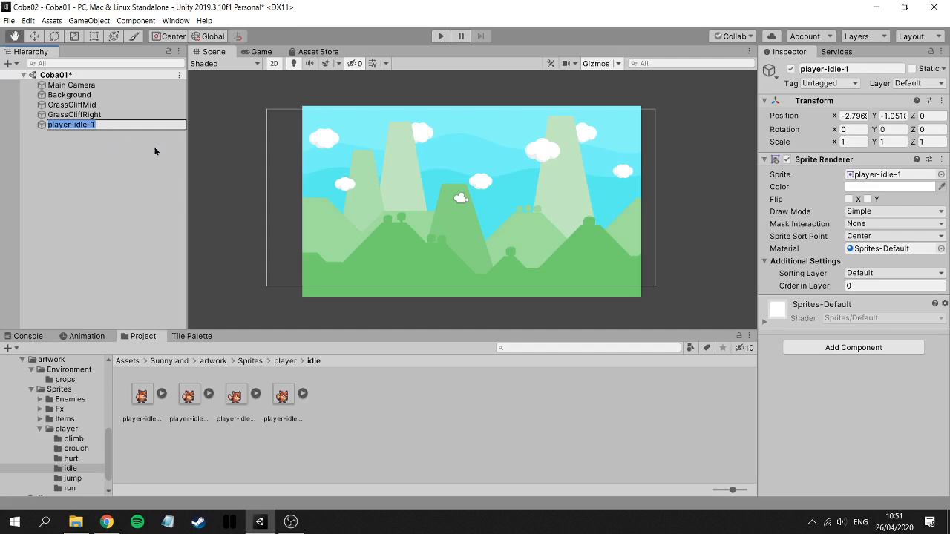
pyautogui.write('Karakter')
pyautogui.press('Return')
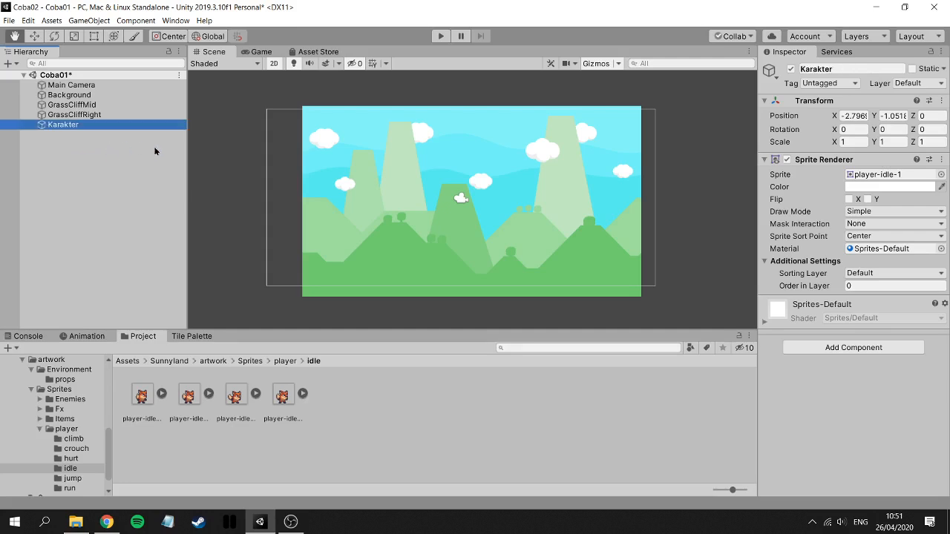
# Rename the GrassCliffRight object in the scene as Tanah 01.
pyautogui.rightClick(79, 117)
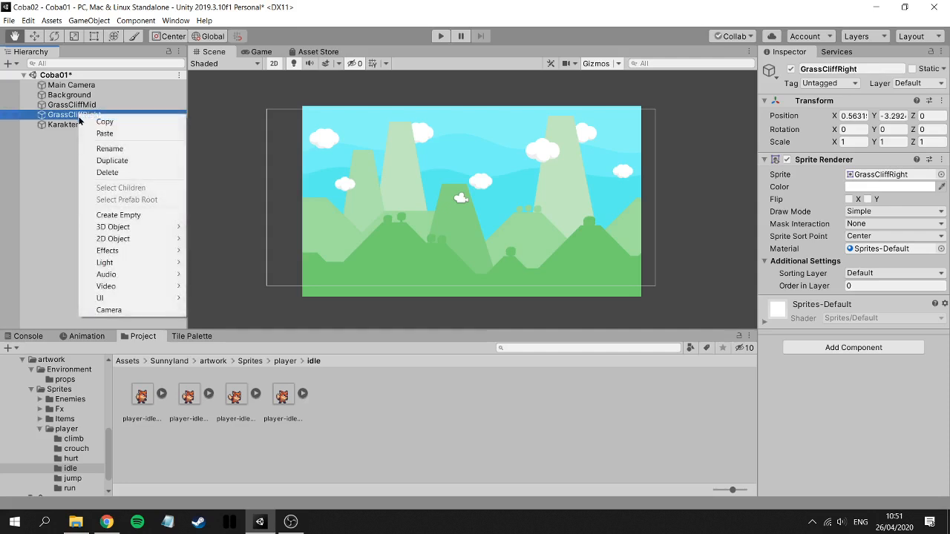
pyautogui.click(104, 150)
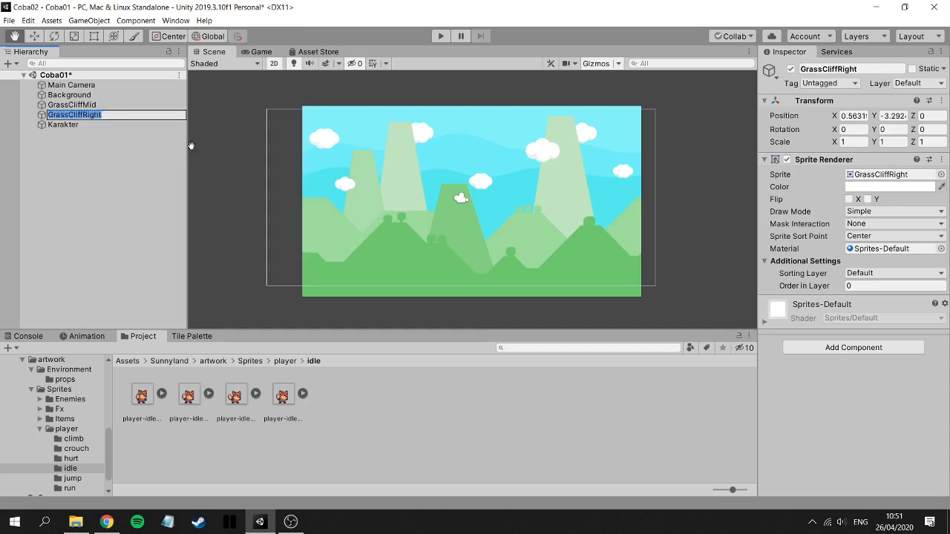
pyautogui.write('Tanah 01')
pyautogui.press('Return')
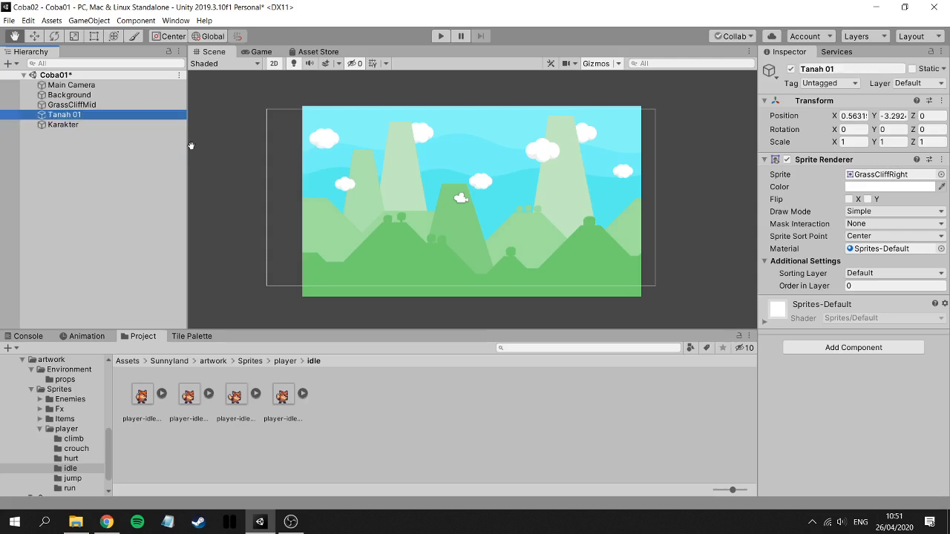
# Rename the GrassCliffMid object in the scene as Tanah 02.
pyautogui.click(72, 106)
pyautogui.rightClick(72, 110)
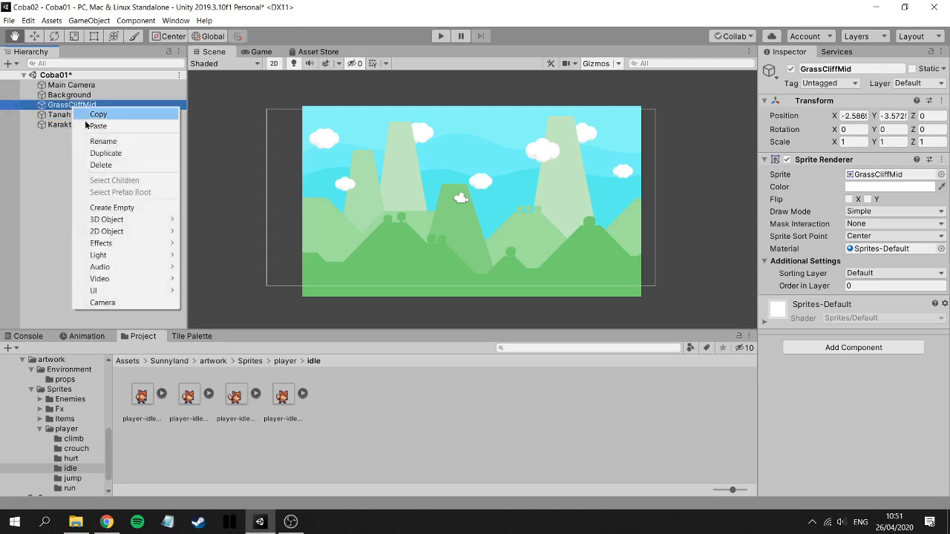
pyautogui.click(101, 141)
pyautogui.write('Tanah 02')
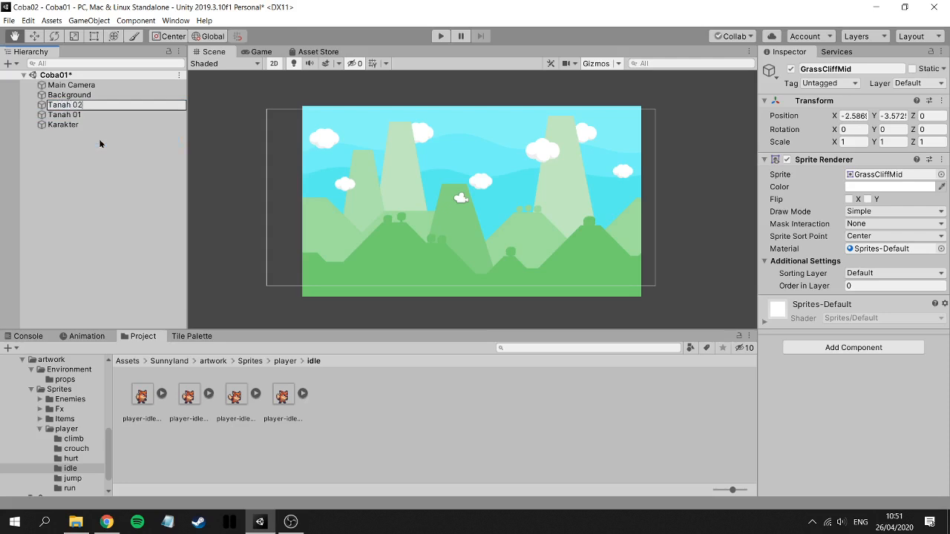
pyautogui.press('Return')
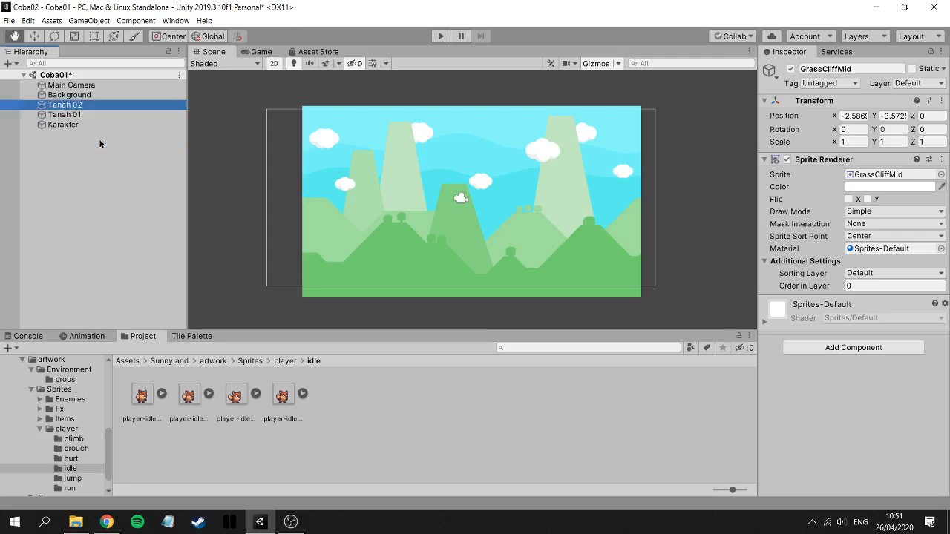
pyautogui.click(101, 169)
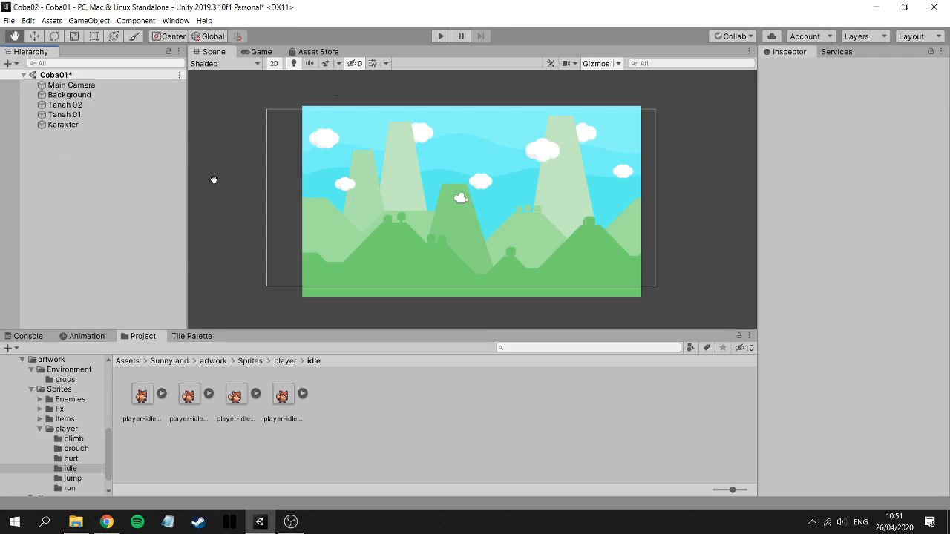
# Set the Background object's sorting layer to the existing Background layer.
pyautogui.click(57, 115)
pyautogui.click(61, 106)
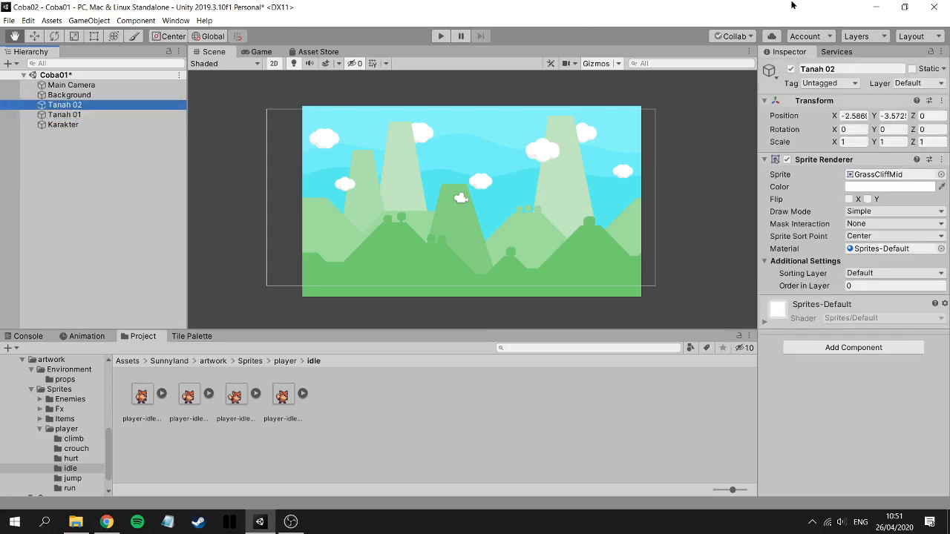
pyautogui.click(89, 95)
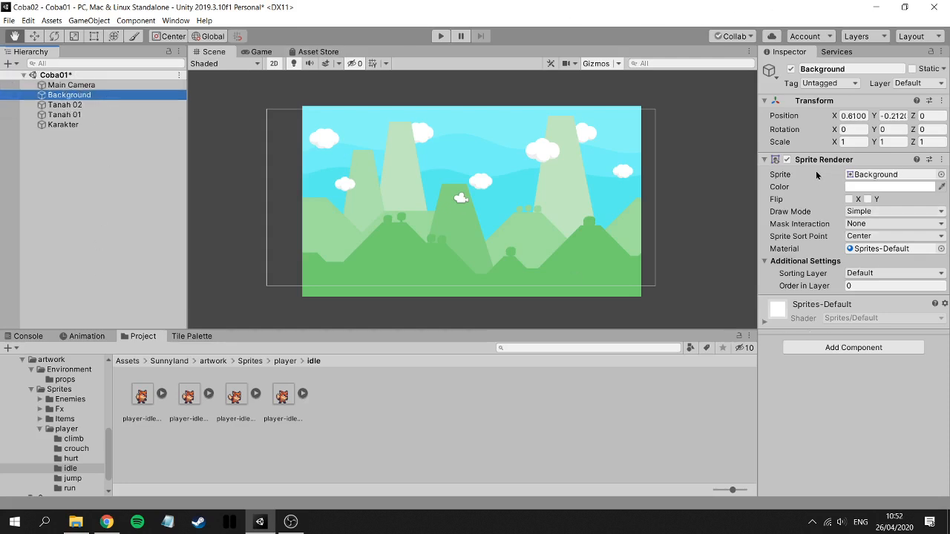
pyautogui.click(878, 274)
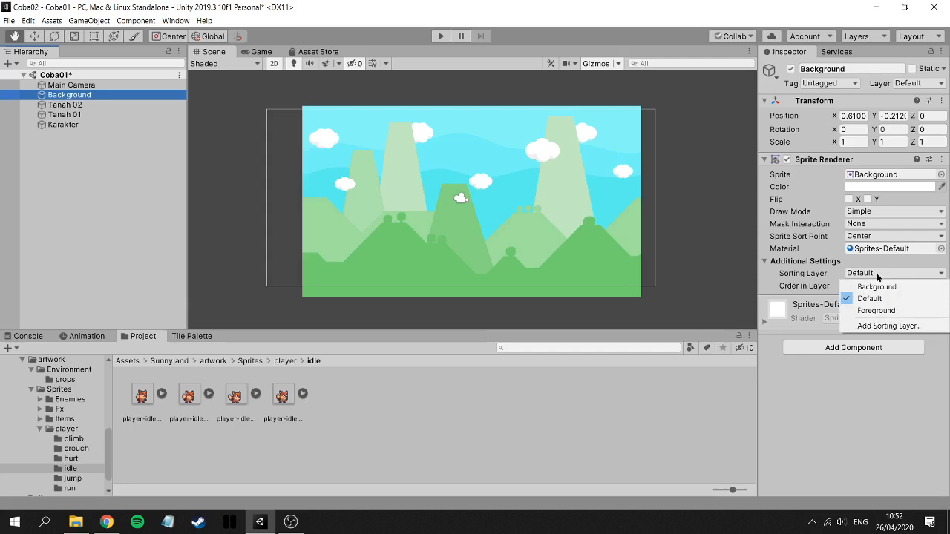
pyautogui.click(877, 287)
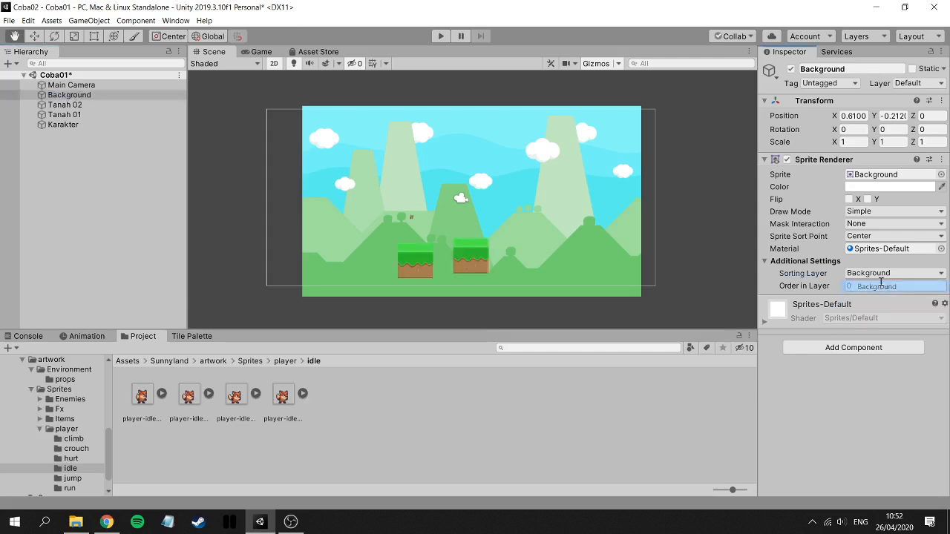
# Open the project's sorting layer settings and delete the Background and Foreground sorting layers.
pyautogui.click(882, 272)
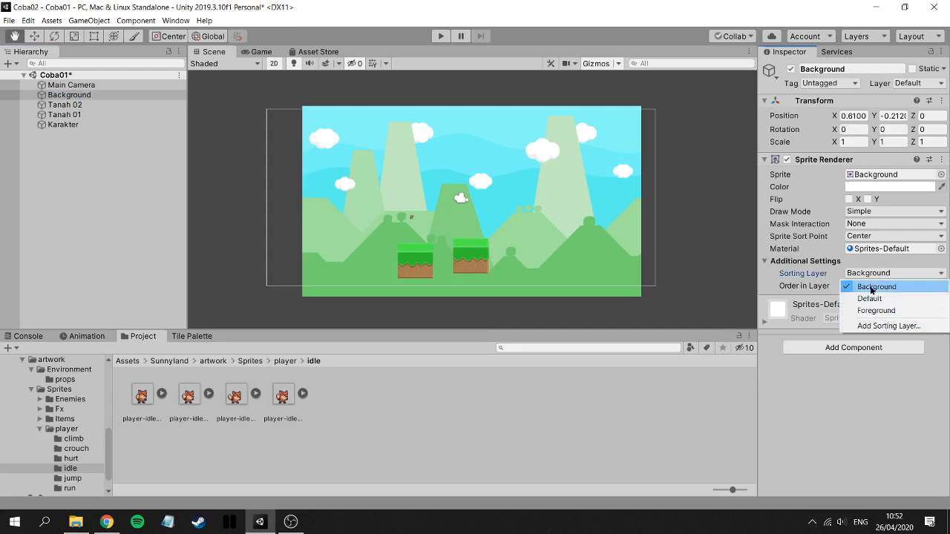
pyautogui.click(871, 327)
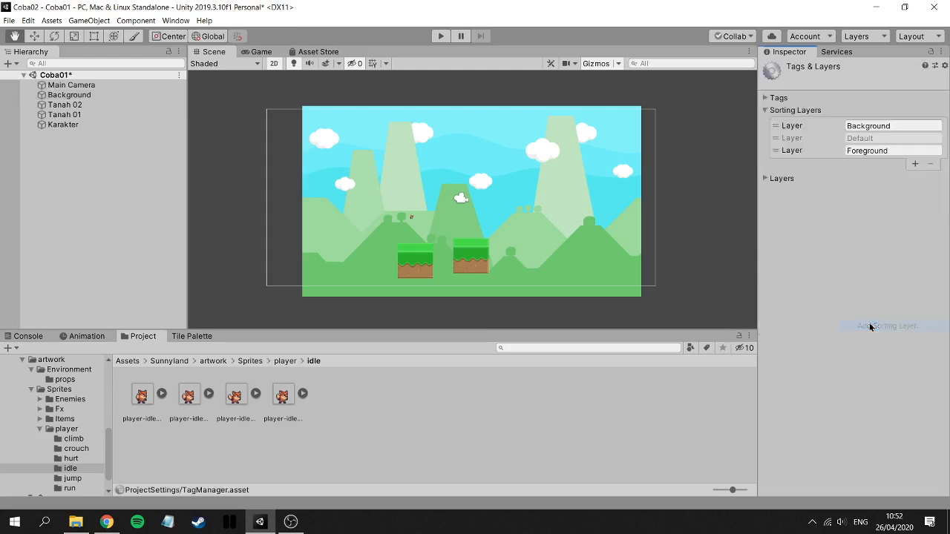
pyautogui.click(897, 128)
pyautogui.click(809, 125)
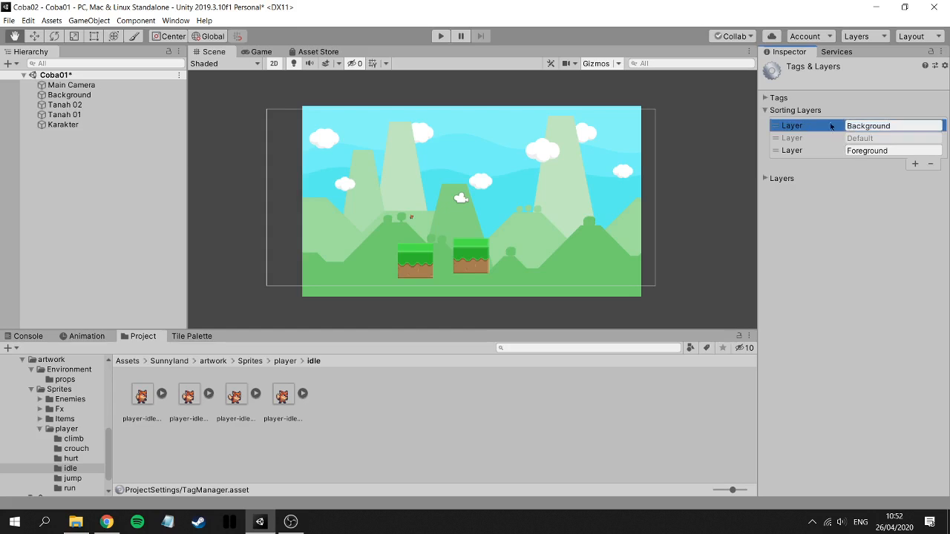
pyautogui.click(930, 164)
pyautogui.click(809, 140)
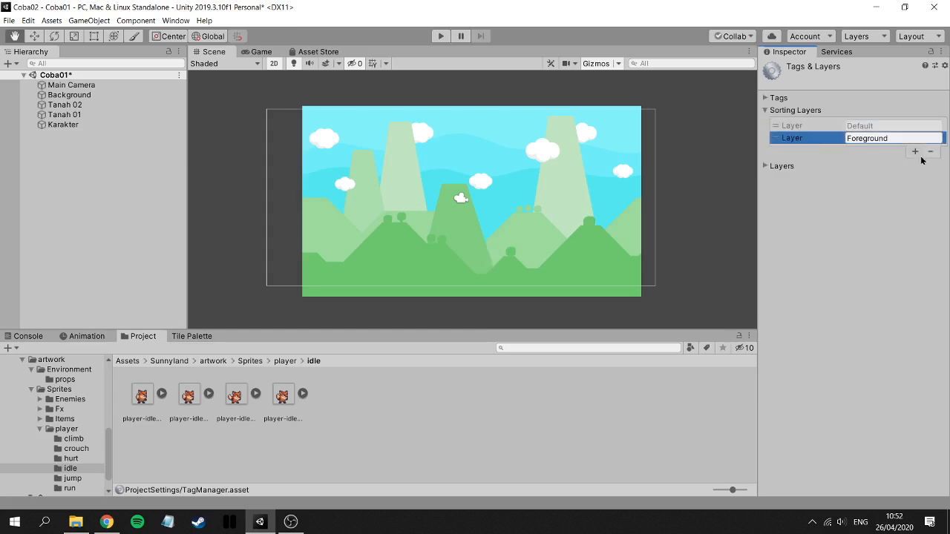
pyautogui.click(930, 151)
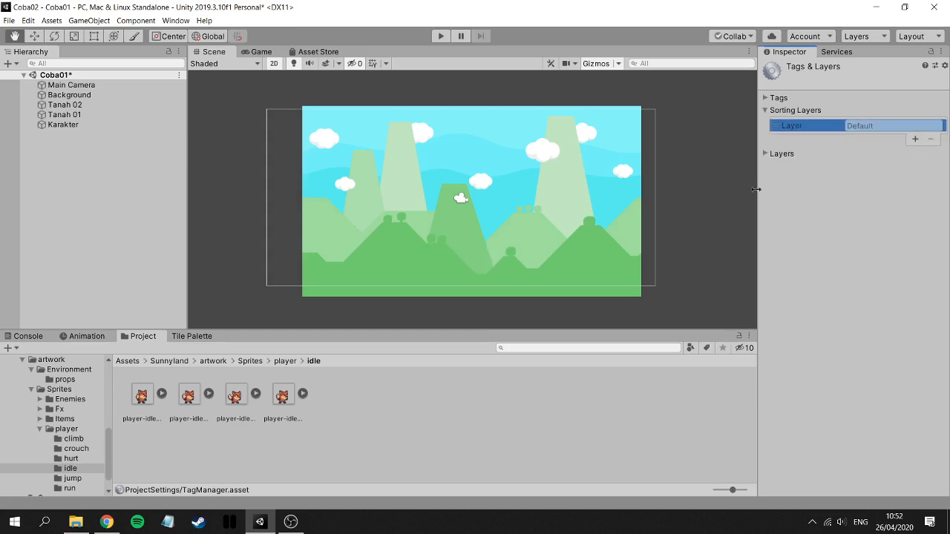
# Add two sorting layers named Background and Foreground, and move Background above Default in the sorting order.
pyautogui.click(913, 140)
pyautogui.click(918, 152)
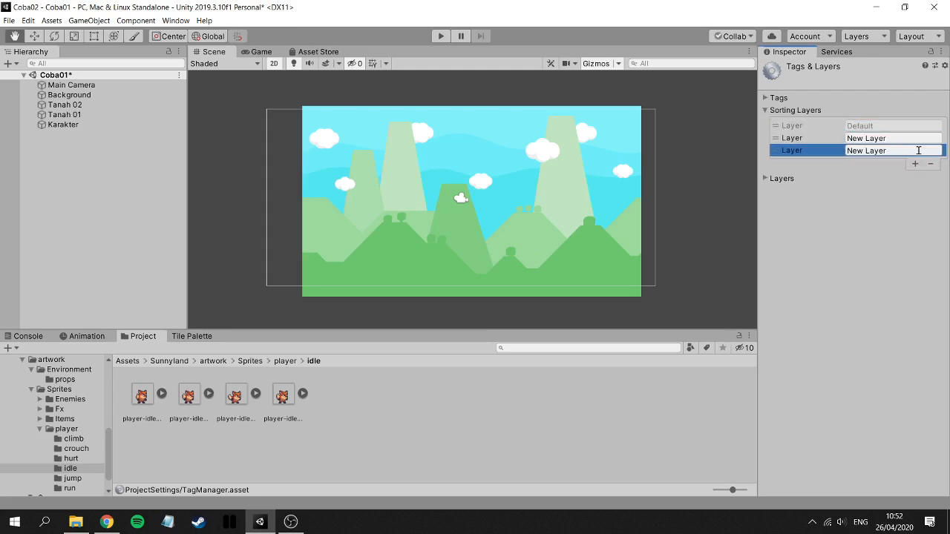
pyautogui.click(895, 141)
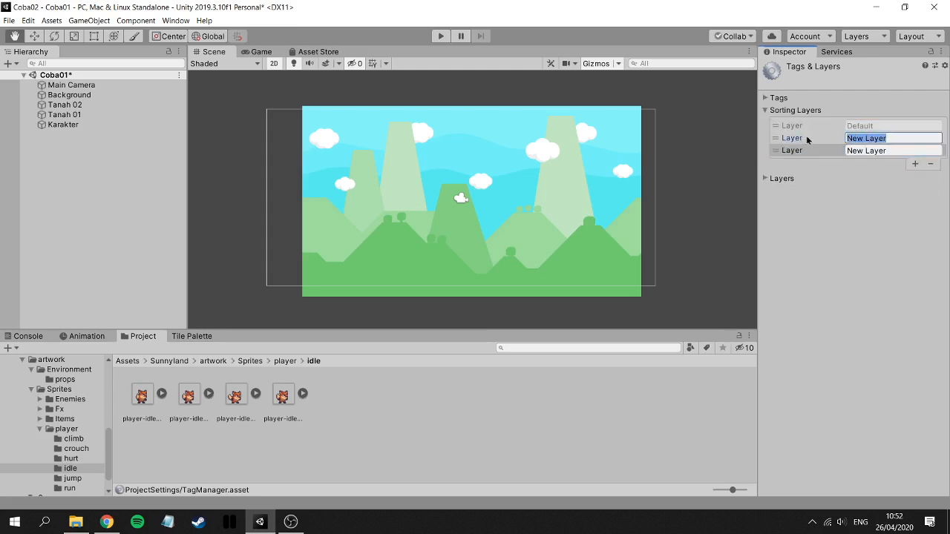
pyautogui.write('Background')
pyautogui.moveTo(888, 151); pyautogui.dragTo(814, 161)
pyautogui.write('F')
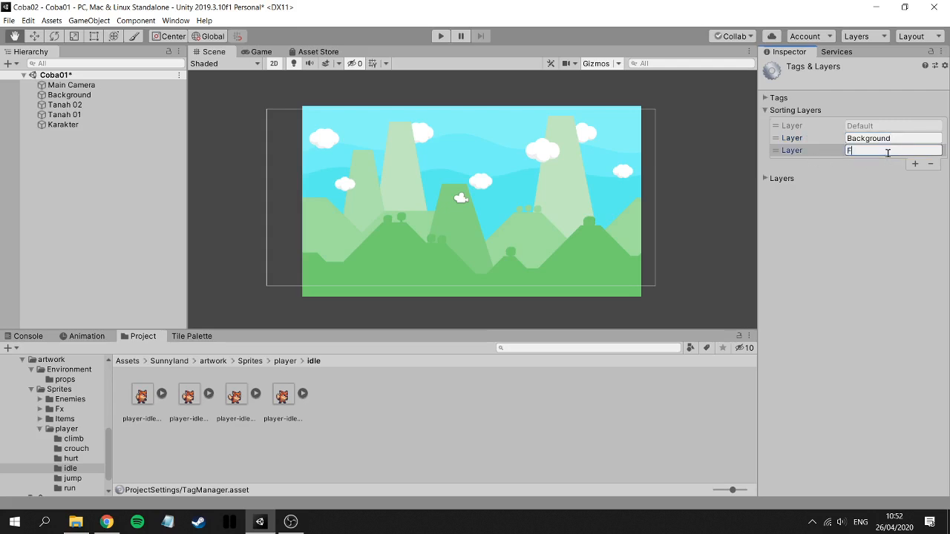
pyautogui.write('oreground')
pyautogui.press('Return')
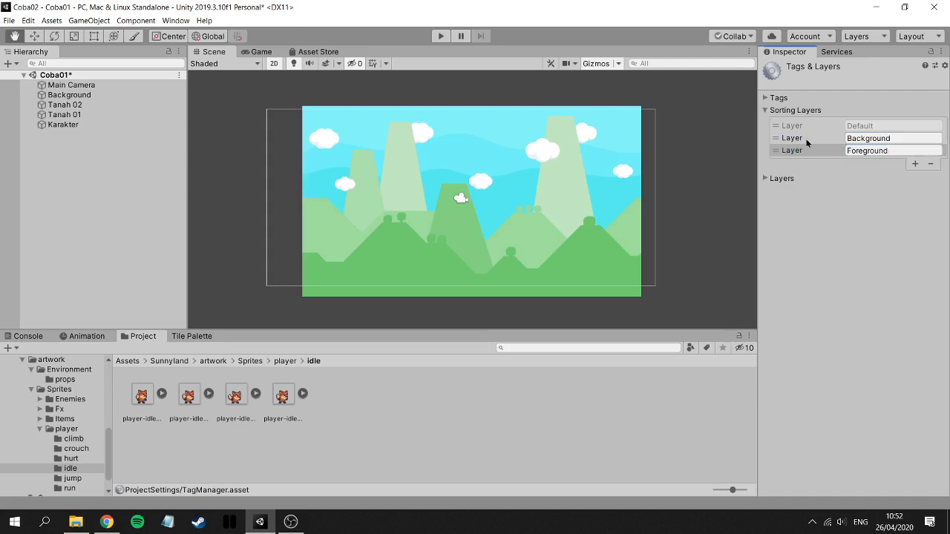
pyautogui.moveTo(807, 143); pyautogui.dragTo(808, 125)
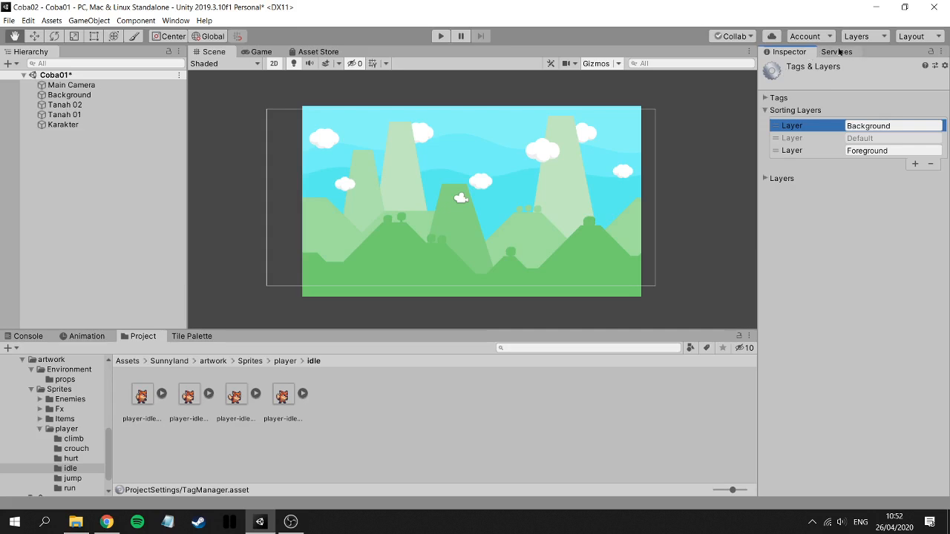
# Assign the Background object to the newly created Background sorting layer.
pyautogui.click(77, 101)
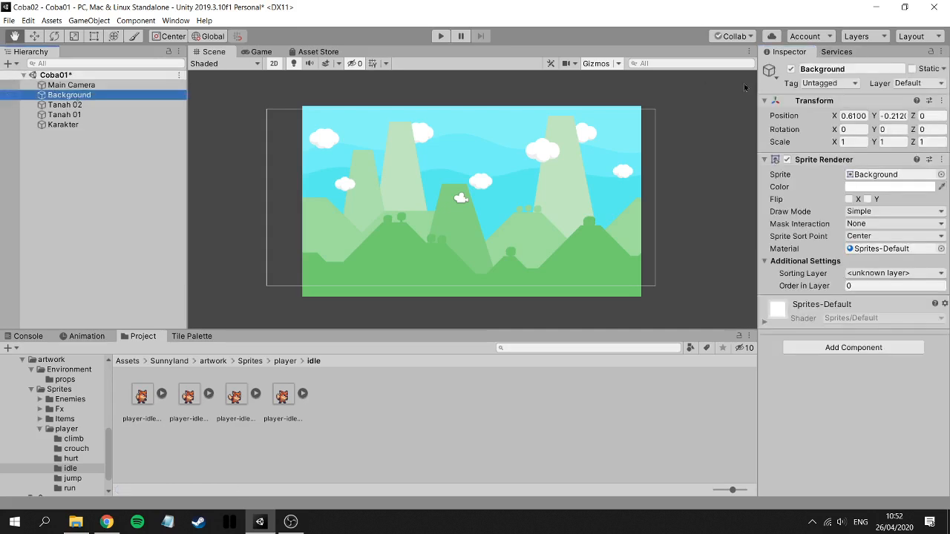
pyautogui.click(873, 273)
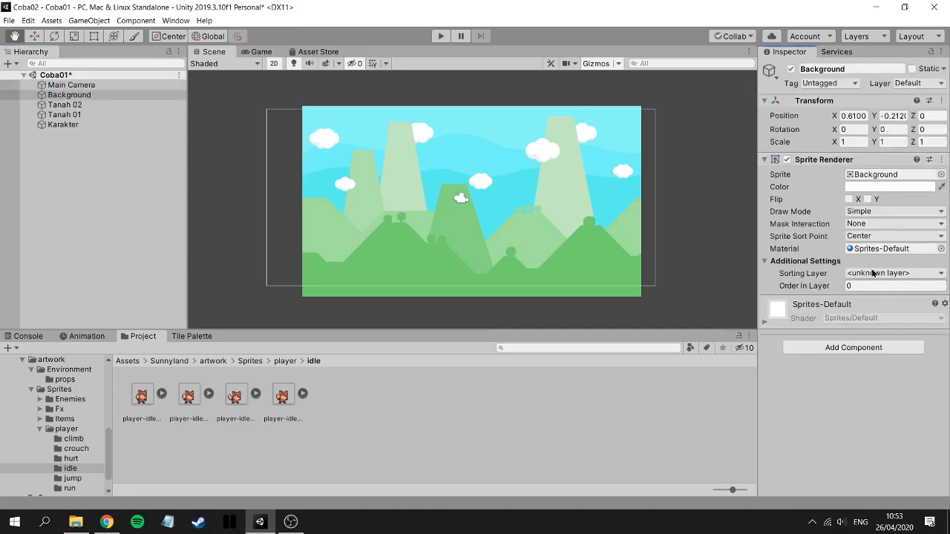
pyautogui.click(876, 287)
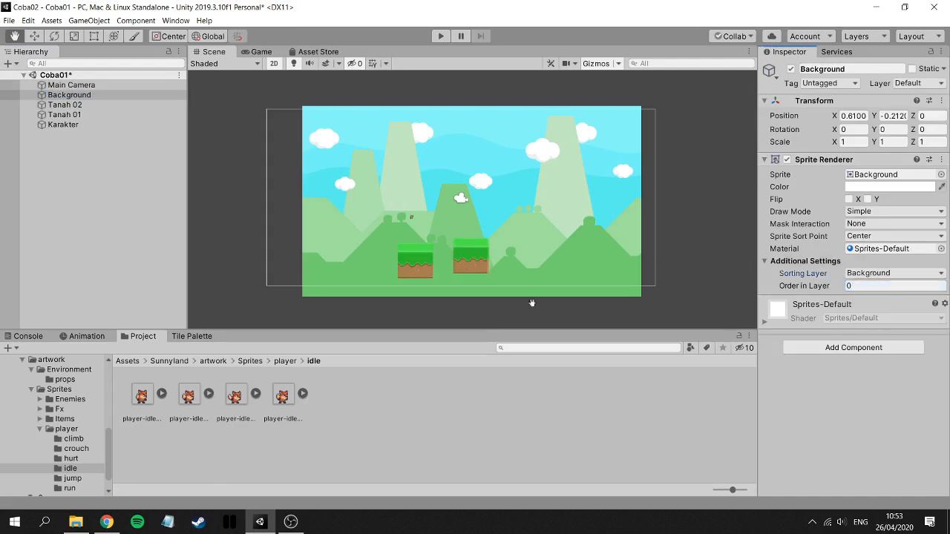
# Enlarge the Karakter sprite uniformly in the scene to a scale of about 2.45 with the Rect tool.
pyautogui.click(54, 106)
pyautogui.click(59, 115)
pyautogui.click(64, 125)
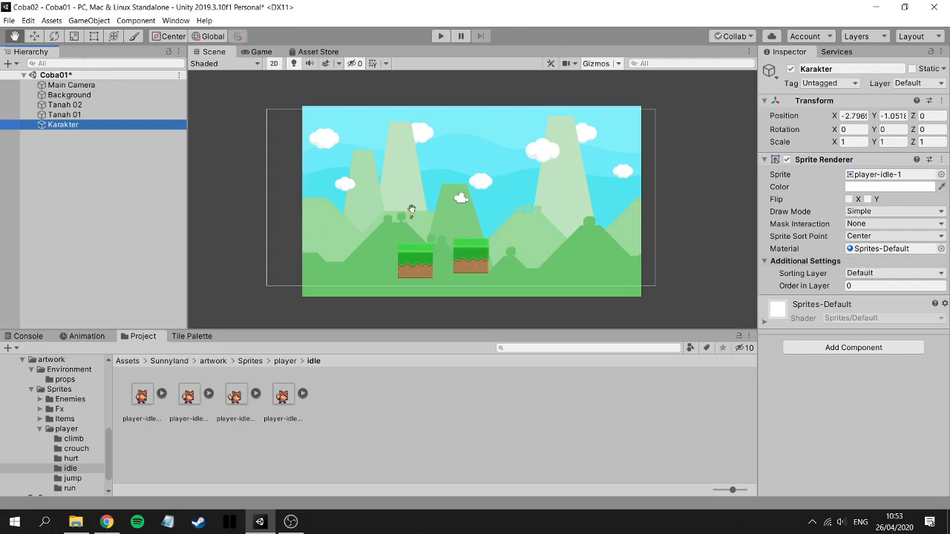
pyautogui.scroll(1, 429, 231)
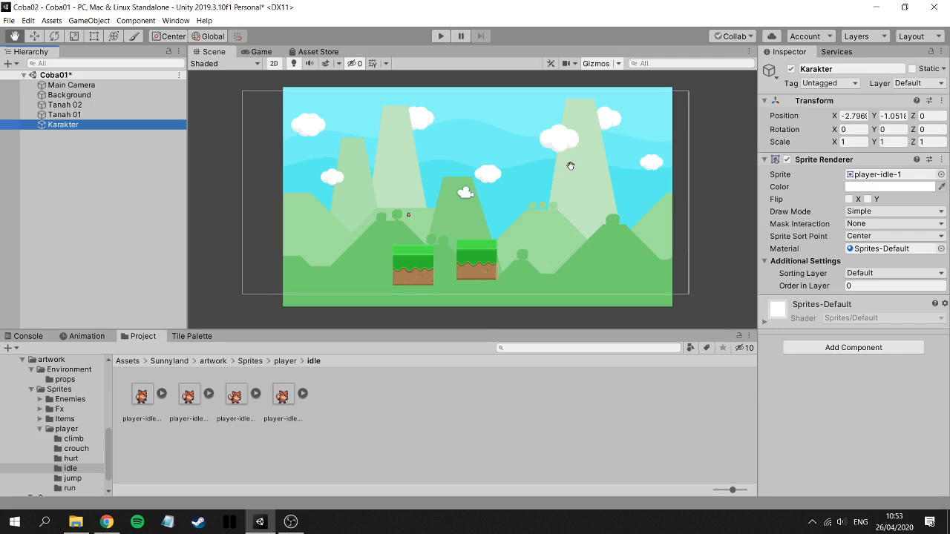
pyautogui.press('f')
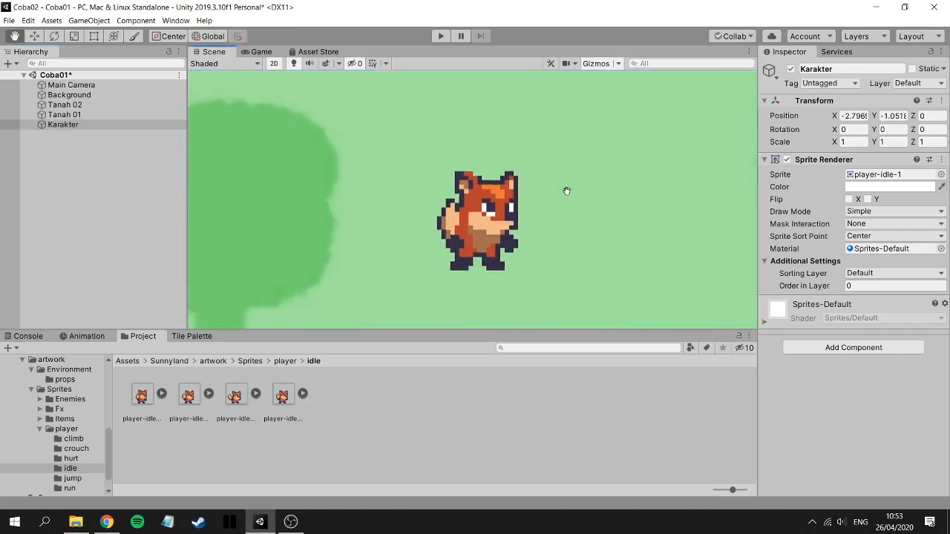
pyautogui.scroll(-10, 608, 184)
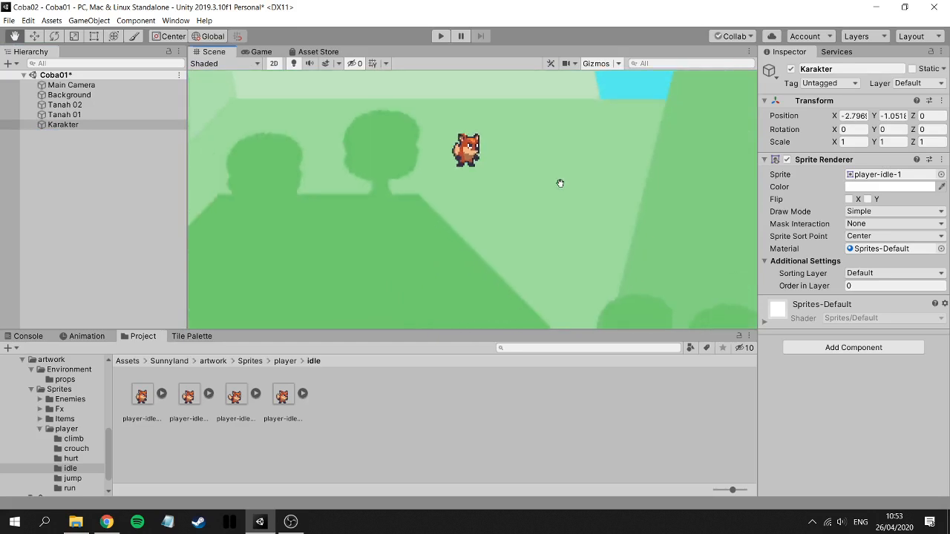
pyautogui.scroll(-5, 609, 233)
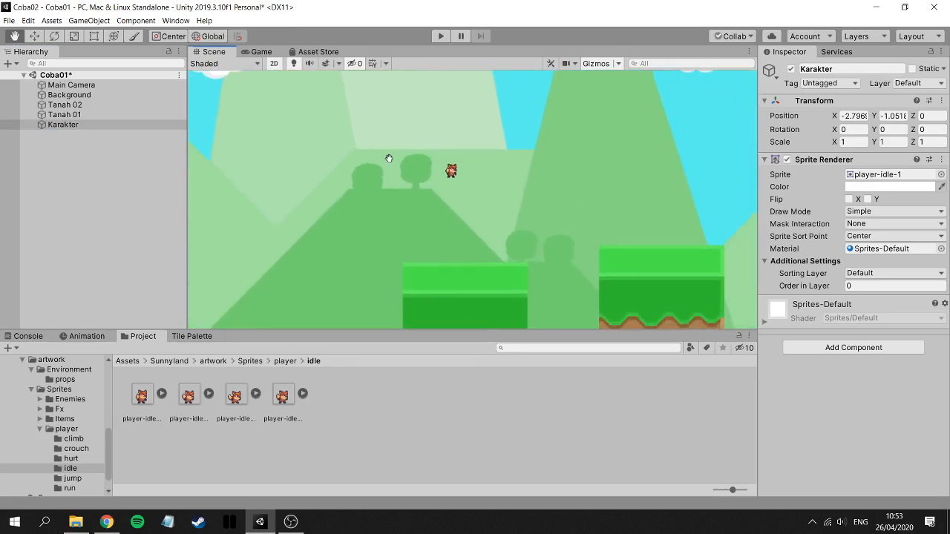
pyautogui.click(90, 39)
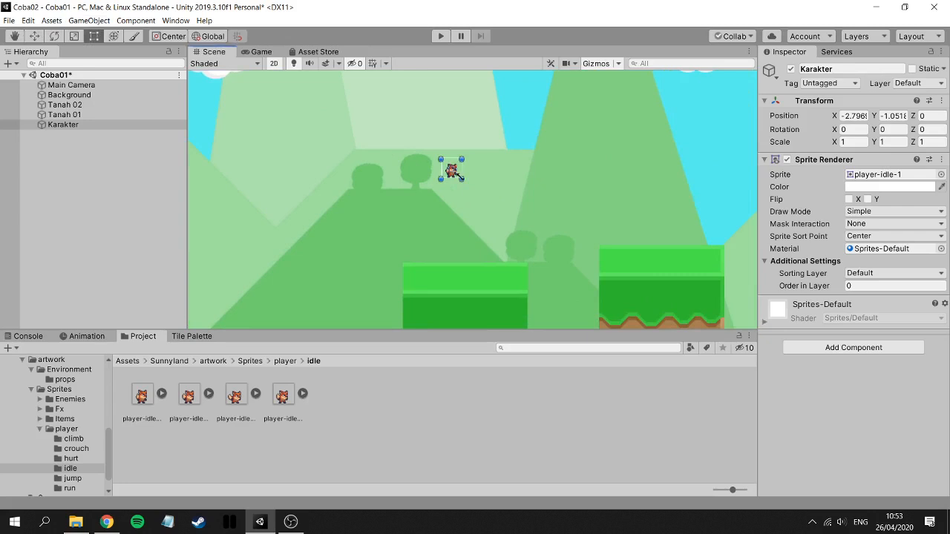
pyautogui.keyDown('shift'); pyautogui.moveTo(461, 178); pyautogui.dragTo(490, 206); pyautogui.keyUp('shift')
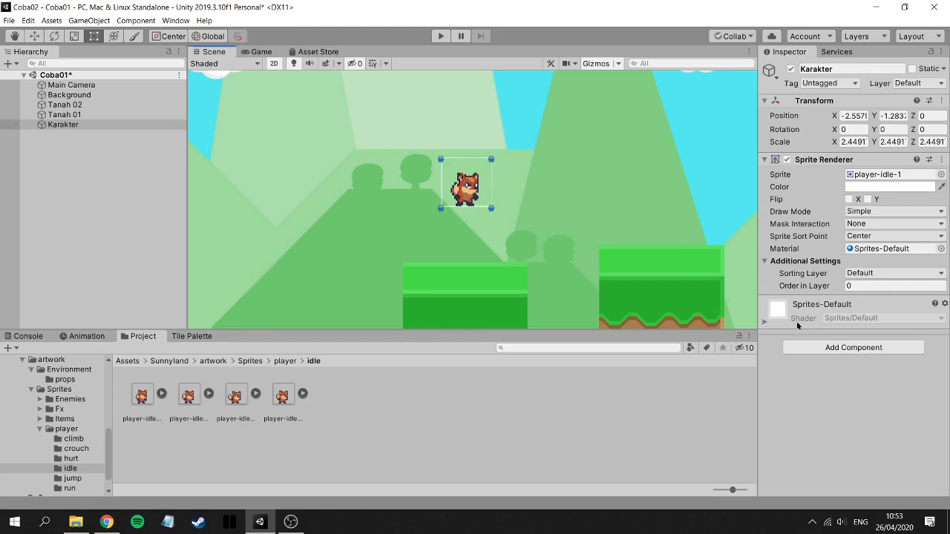
# Add a Rigidbody 2D component to the Karakter object and test-run the scene briefly.
pyautogui.click(826, 350)
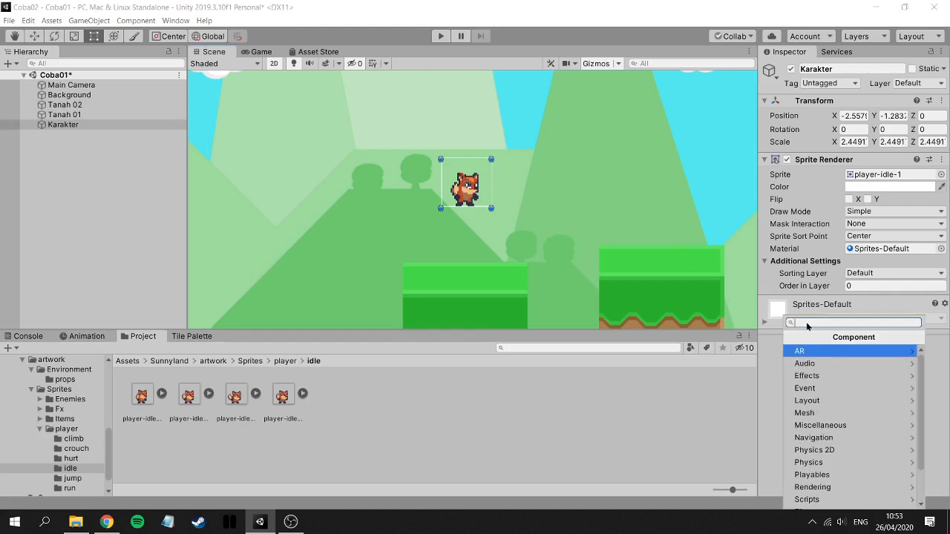
pyautogui.click(838, 450)
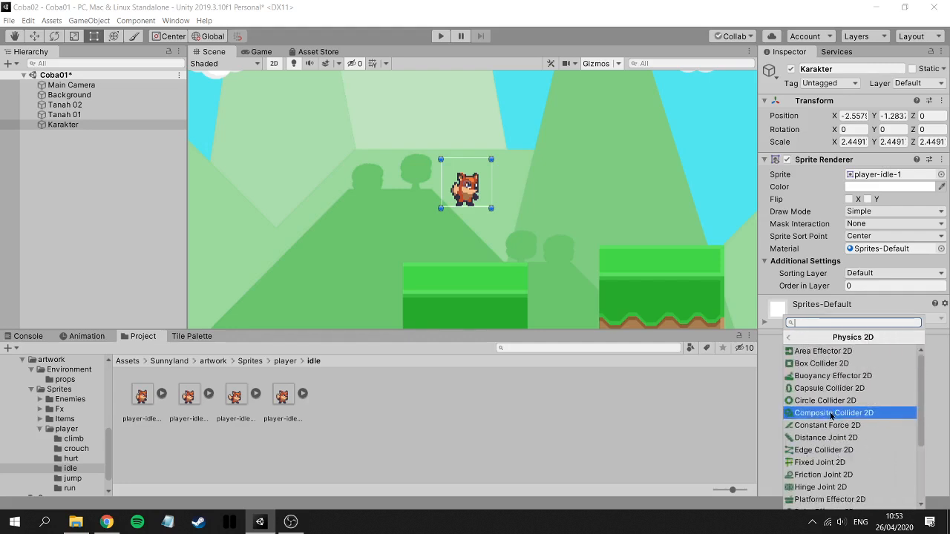
pyautogui.scroll(-1, 841, 450)
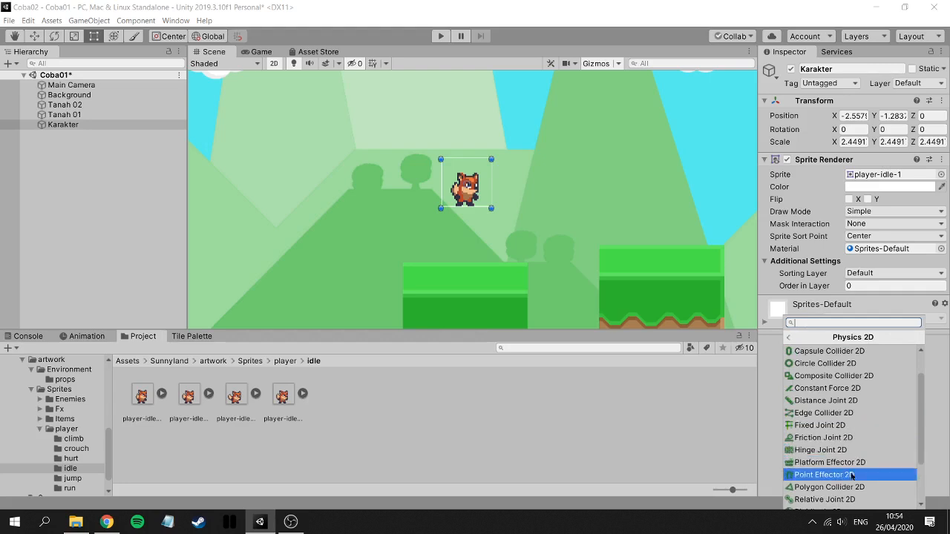
pyautogui.scroll(-1, 852, 479)
pyautogui.scroll(1, 853, 394)
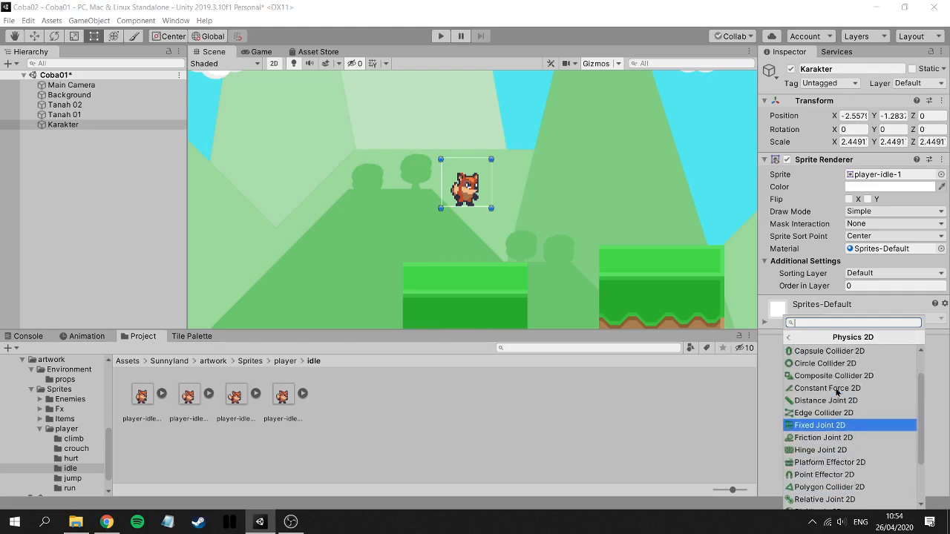
pyautogui.scroll(-3, 853, 434)
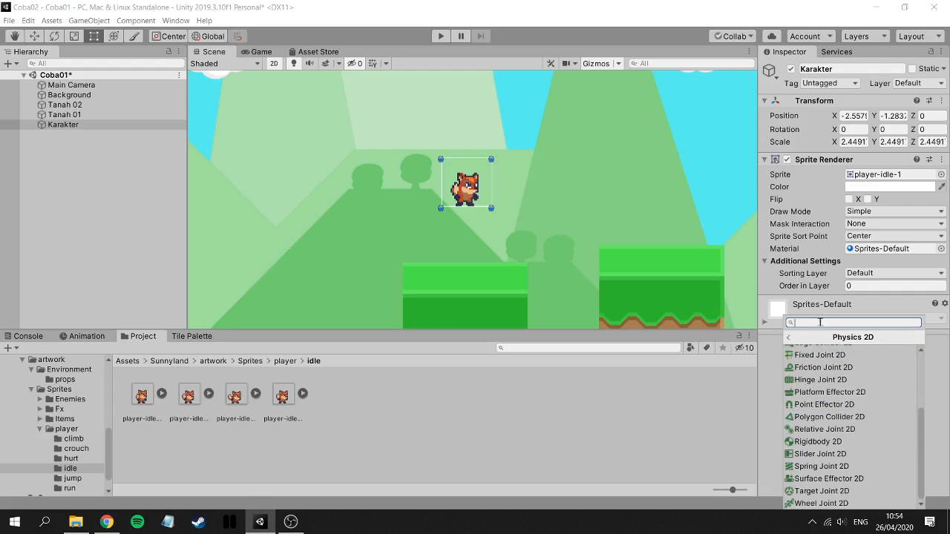
pyautogui.write('rigi')
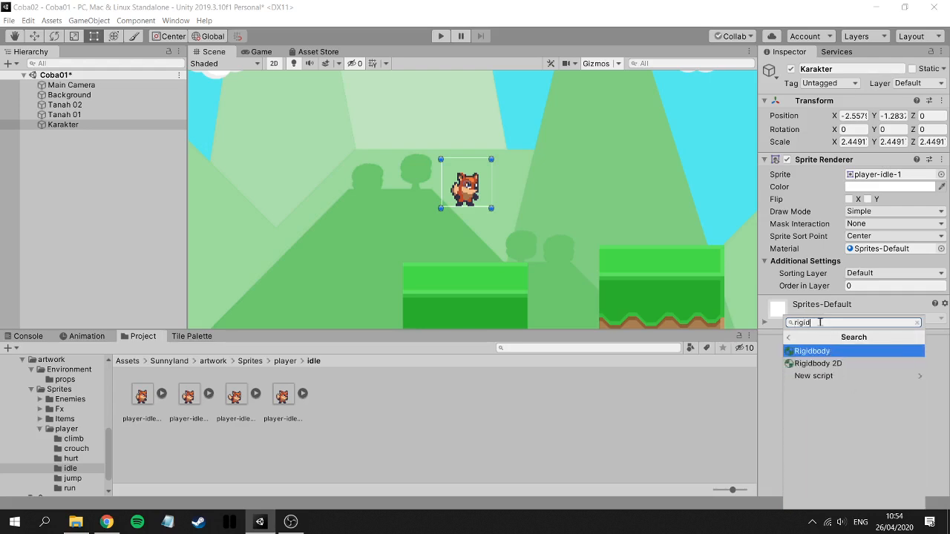
pyautogui.write('d')
pyautogui.click(798, 364)
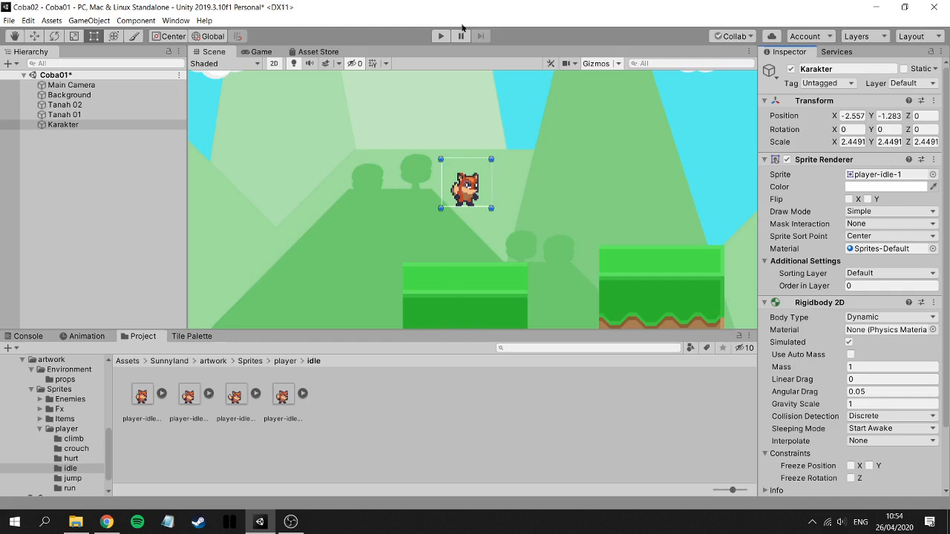
pyautogui.click(442, 37)
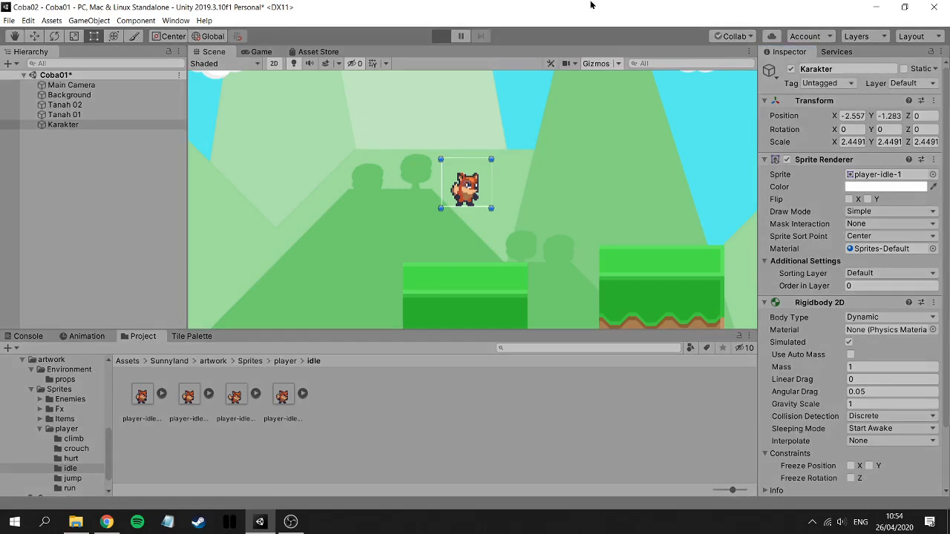
pyautogui.click(440, 37)
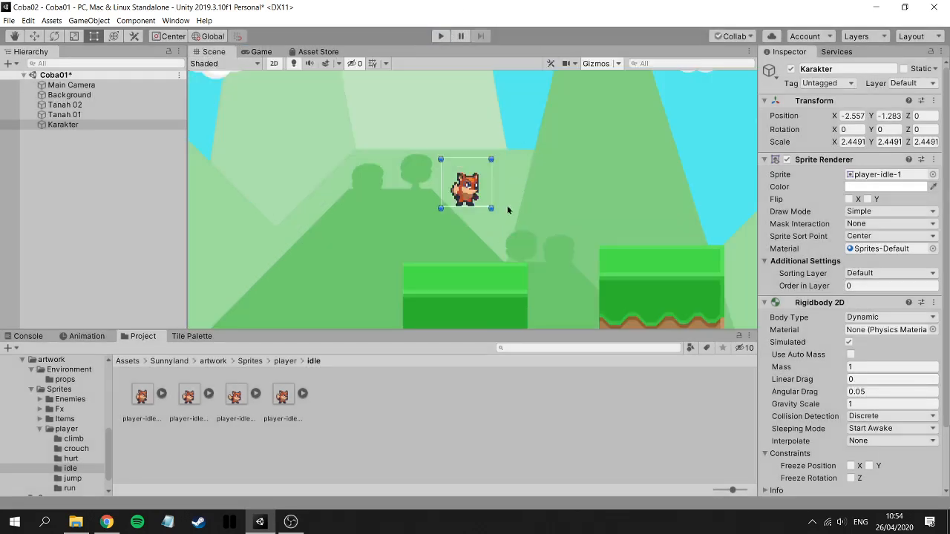
# Add an Edge Collider 2D component from the Physics 2D category to the Tanah 02 ground block.
pyautogui.click(473, 292)
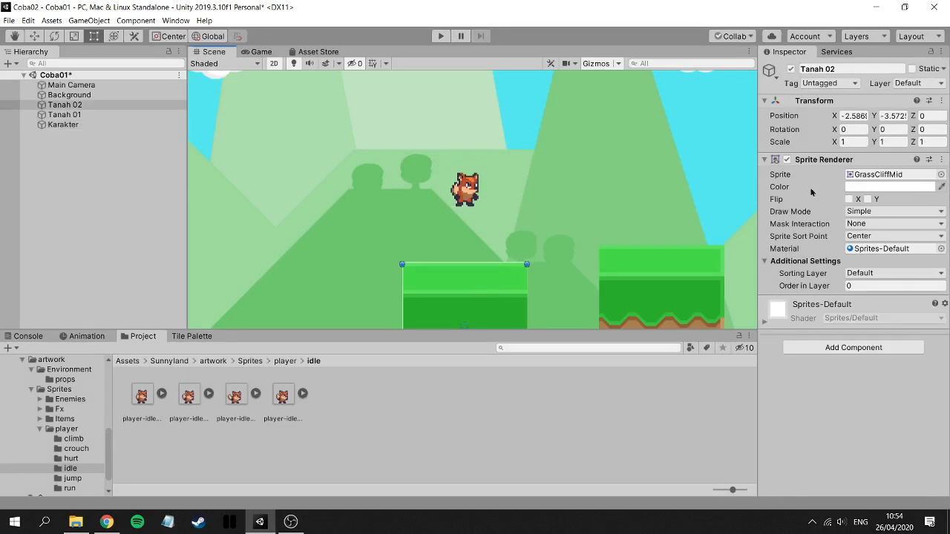
pyautogui.click(819, 349)
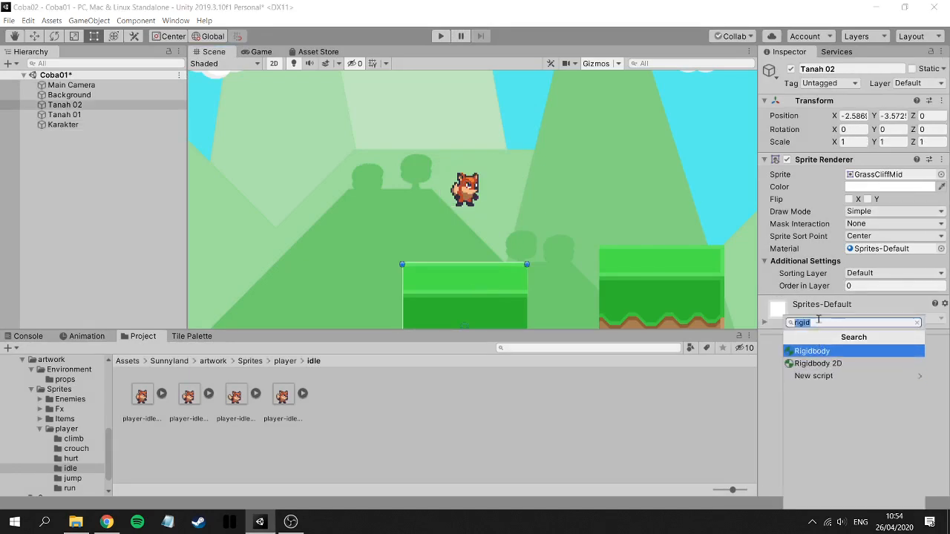
pyautogui.press('BackSpace')
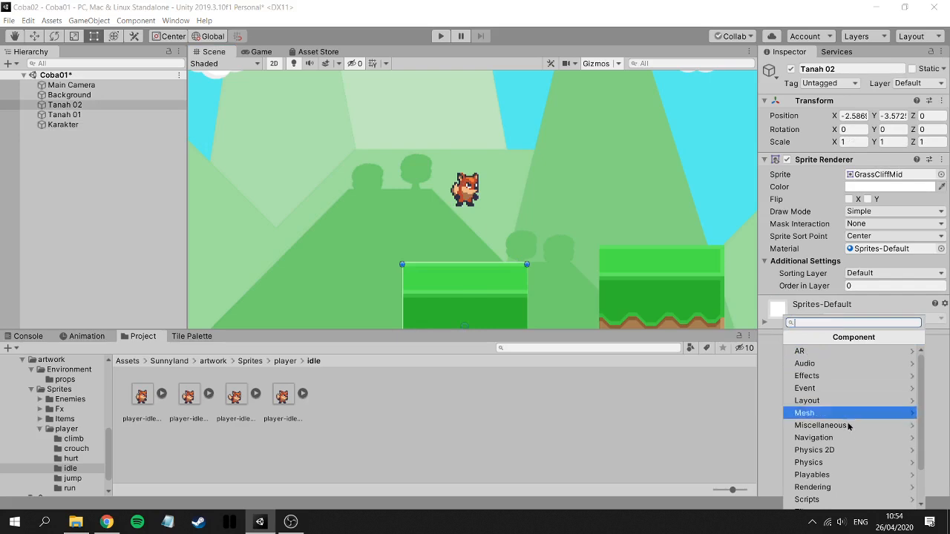
pyautogui.scroll(-1, 846, 397)
pyautogui.click(826, 417)
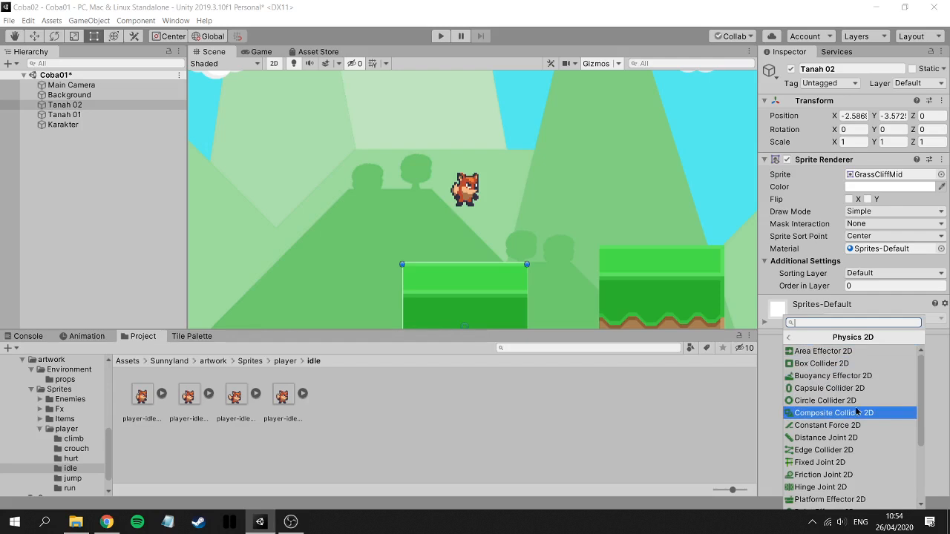
pyautogui.click(827, 451)
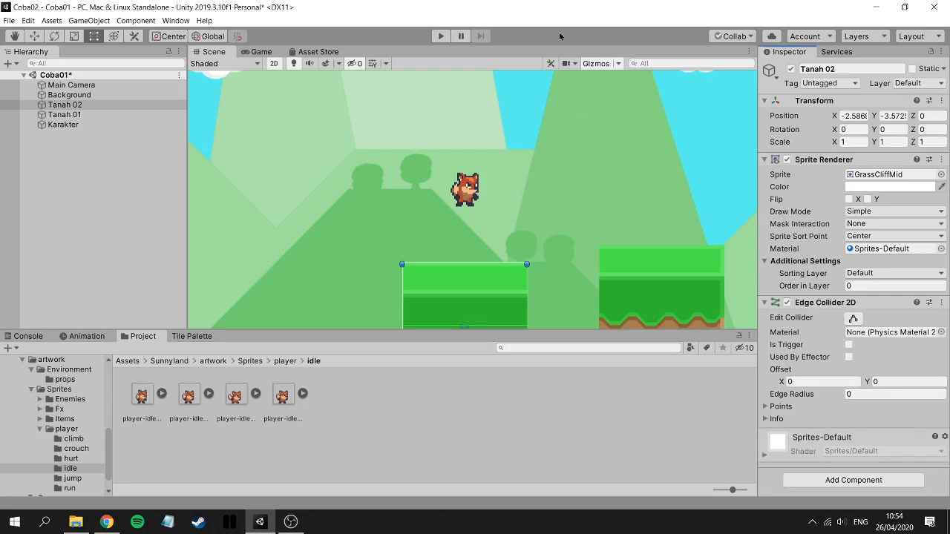
# Examine where the edge collider line runs across the Tanah 02 ground block in the scene.
pyautogui.press('f')
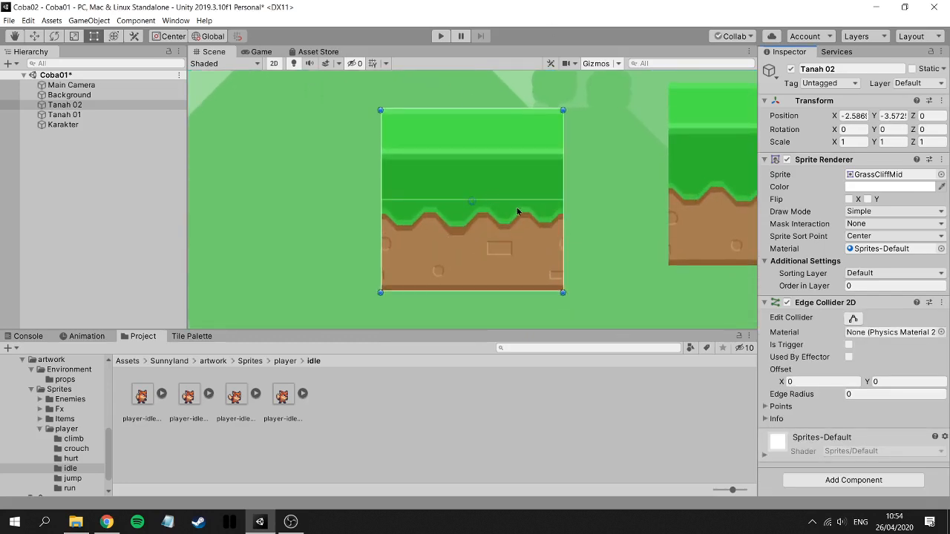
pyautogui.scroll(5, 514, 211)
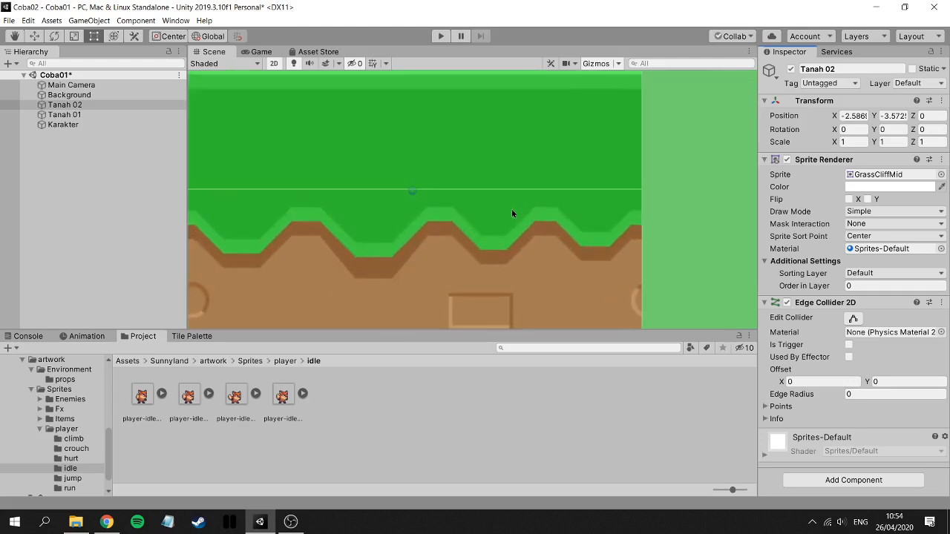
pyautogui.moveTo(484, 225); pyautogui.dragTo(521, 232, button='middle')
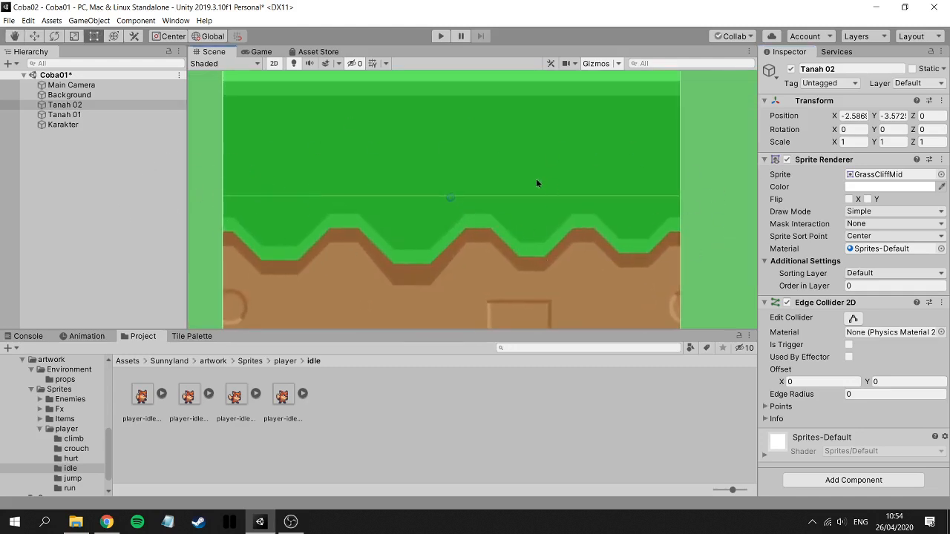
pyautogui.scroll(-3, 536, 178)
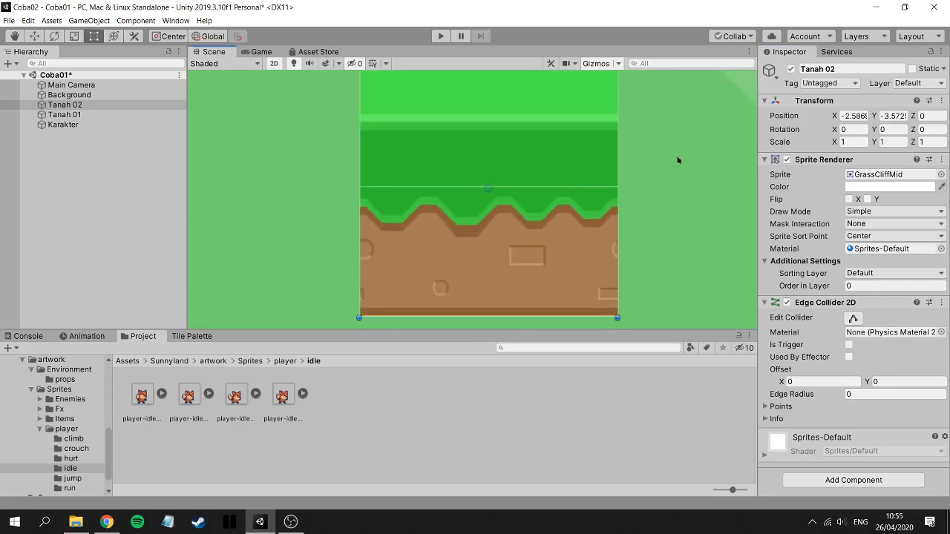
pyautogui.moveTo(677, 160); pyautogui.dragTo(678, 229, button='middle')
pyautogui.scroll(-2, 663, 214)
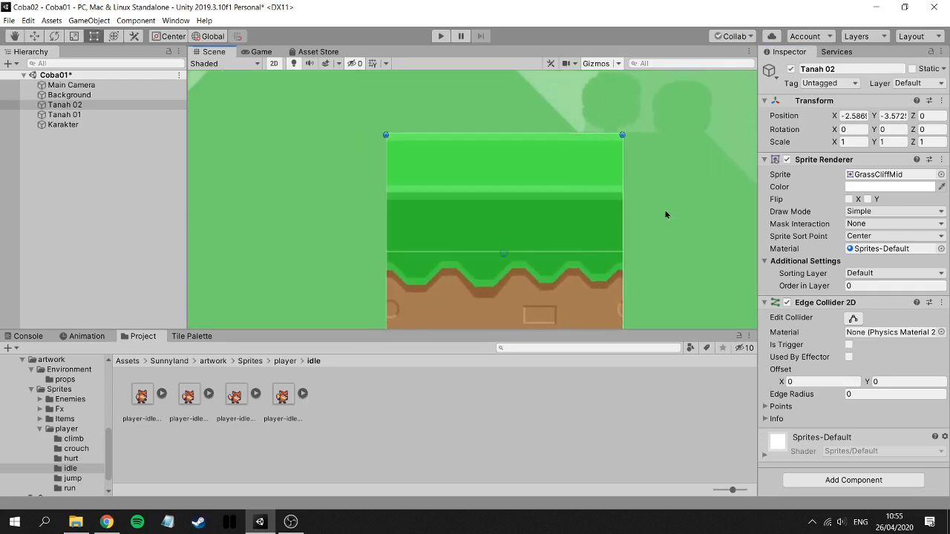
pyautogui.scroll(-5, 666, 211)
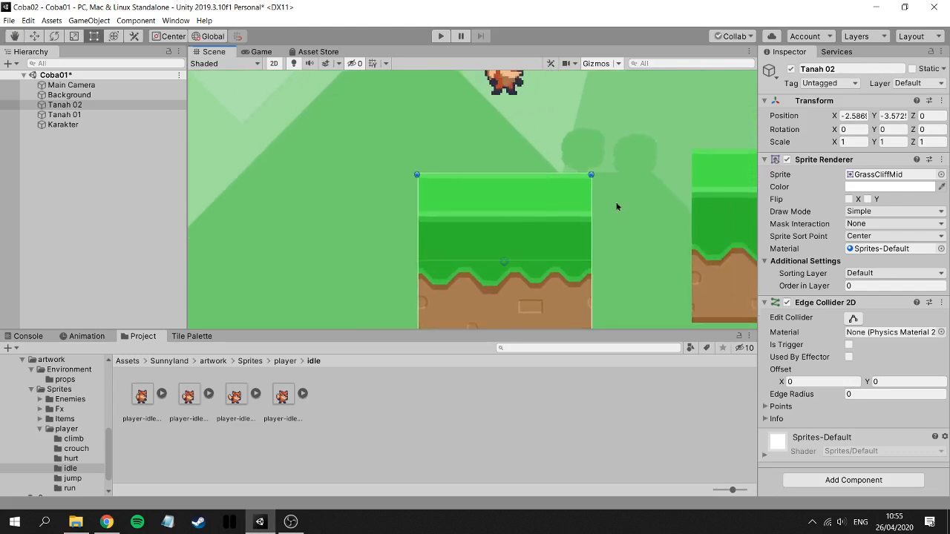
# Add a Polygon Collider 2D component from the Physics 2D category to the Karakter object.
pyautogui.click(67, 125)
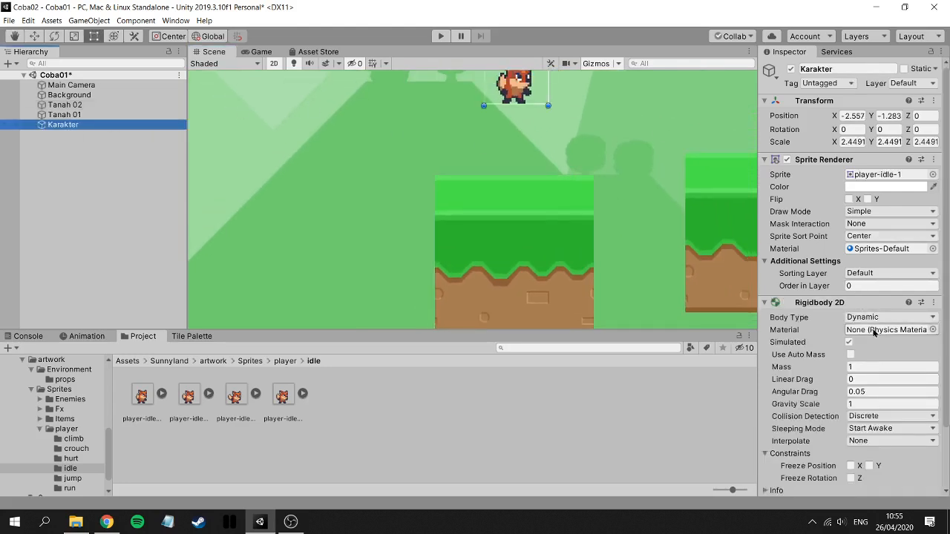
pyautogui.scroll(-3, 847, 464)
pyautogui.click(830, 481)
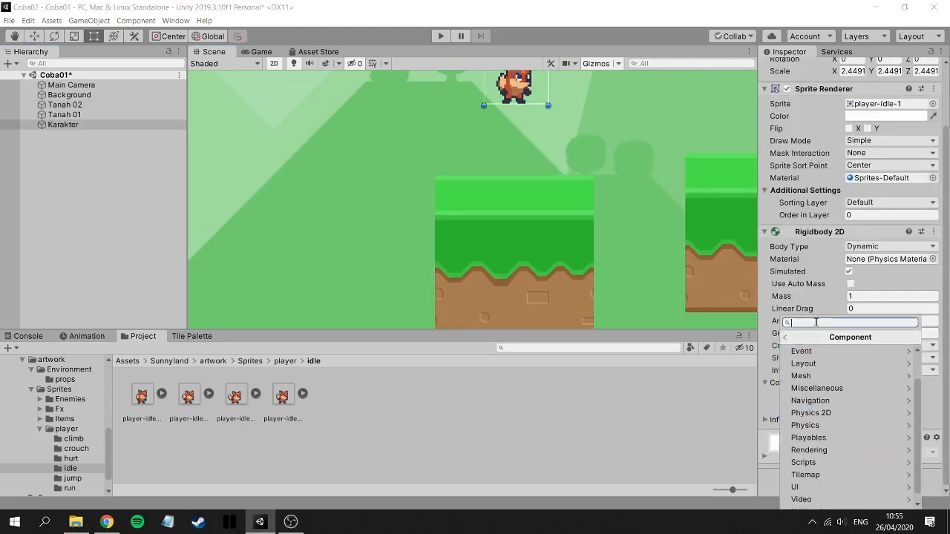
pyautogui.click(822, 413)
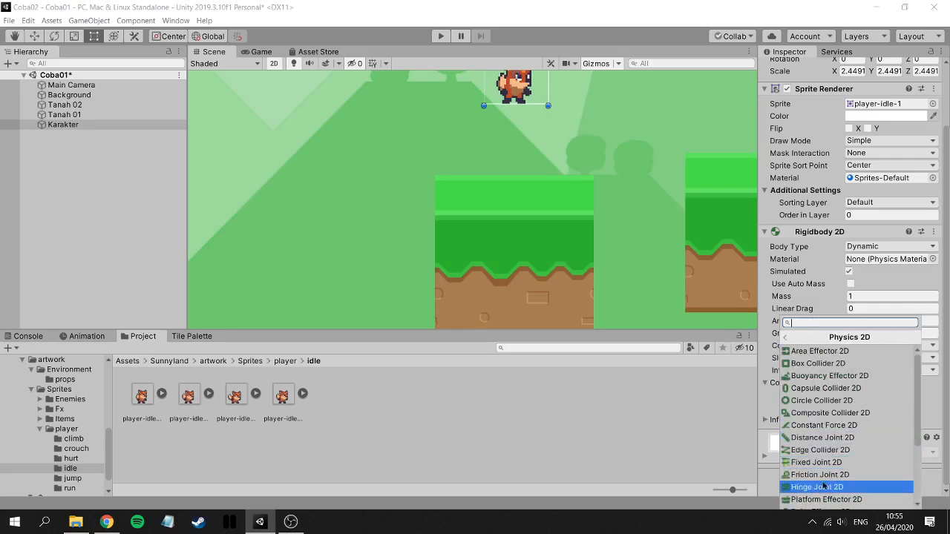
pyautogui.scroll(-2, 844, 450)
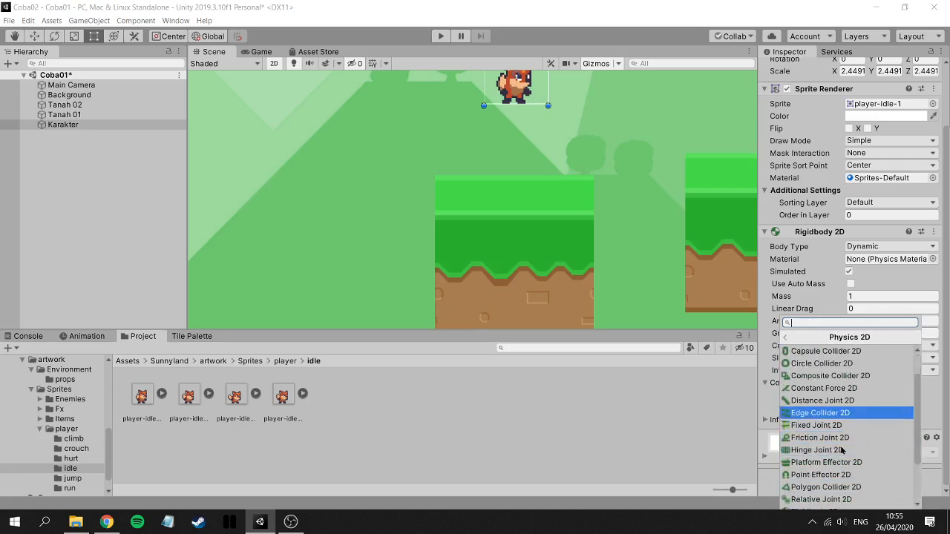
pyautogui.click(831, 487)
# Inspect the Karakter sprite with its collider up close, and test-run the scene to check how it falls onto the ground block.
pyautogui.press('f')
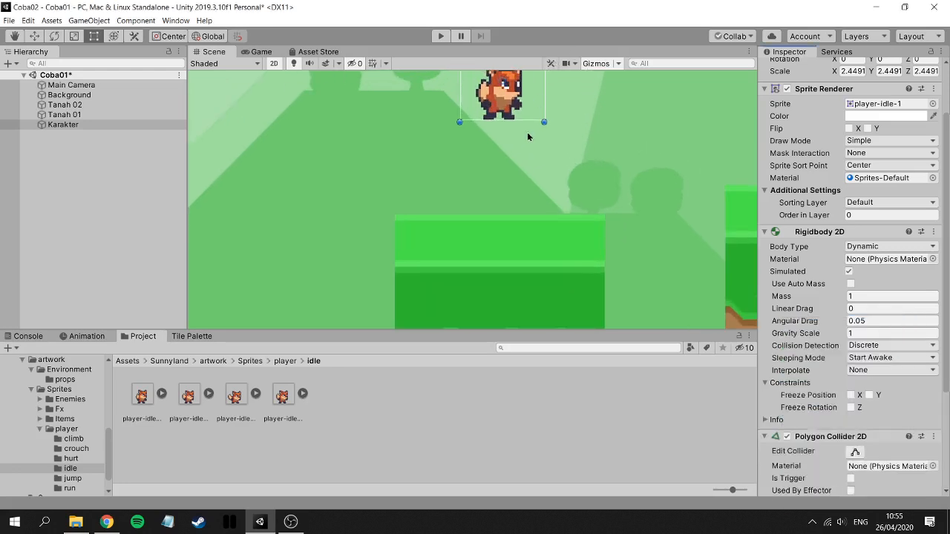
pyautogui.scroll(3, 532, 196)
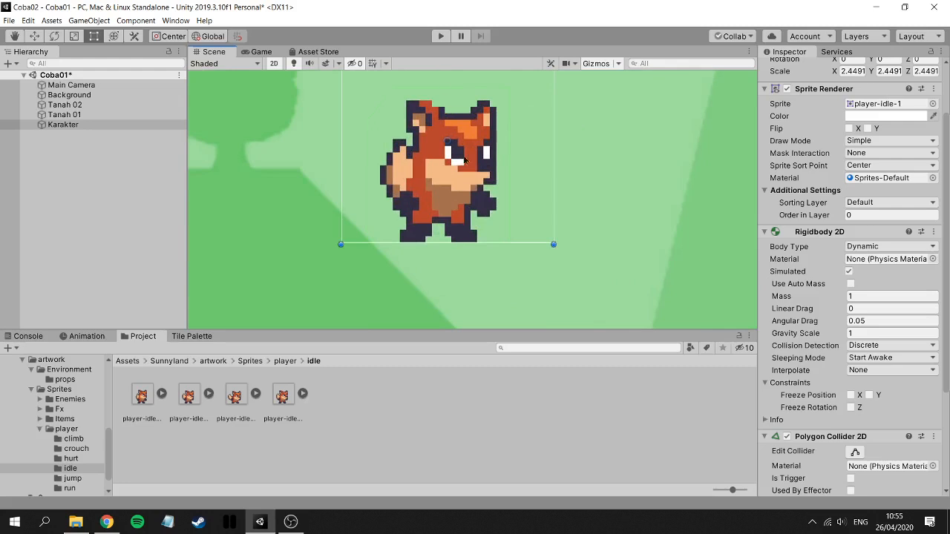
pyautogui.scroll(-5, 563, 227)
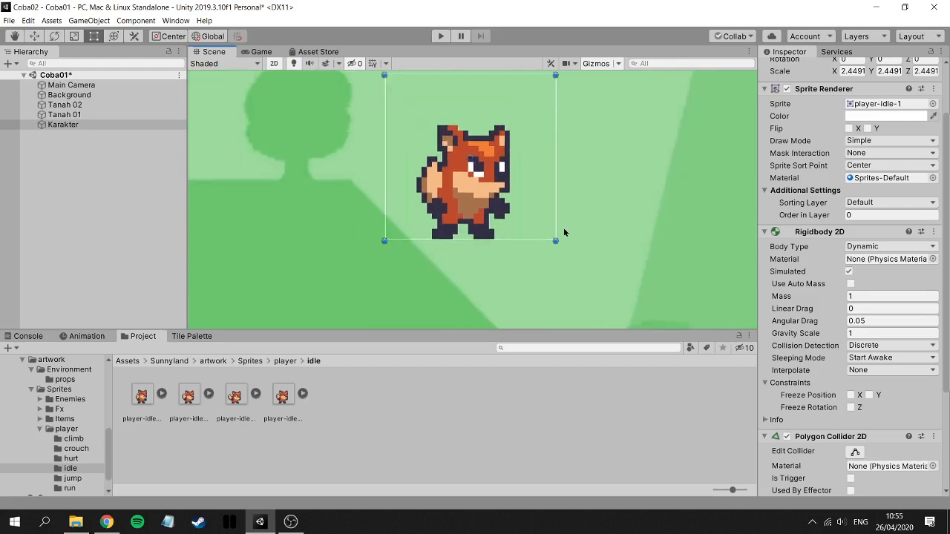
pyautogui.moveTo(574, 231); pyautogui.dragTo(567, 222, button='middle')
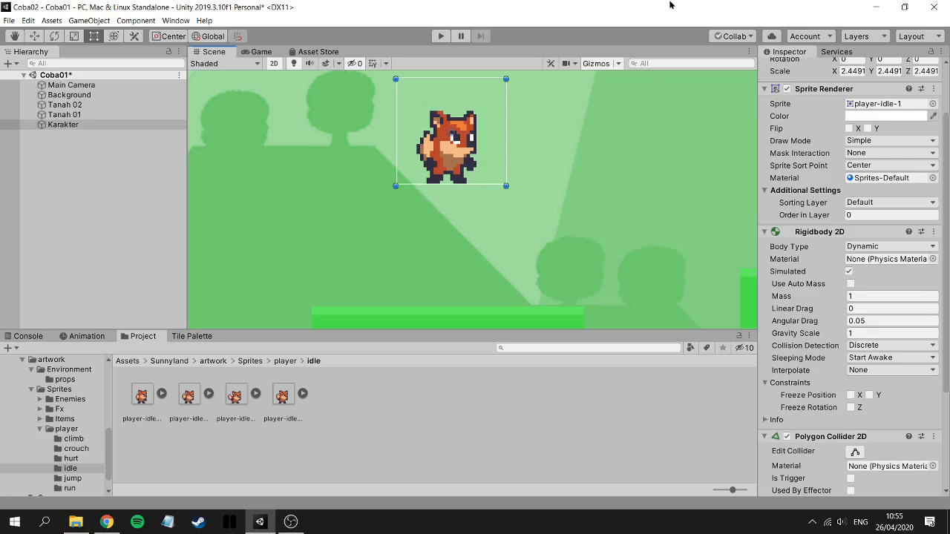
pyautogui.scroll(-2, 568, 233)
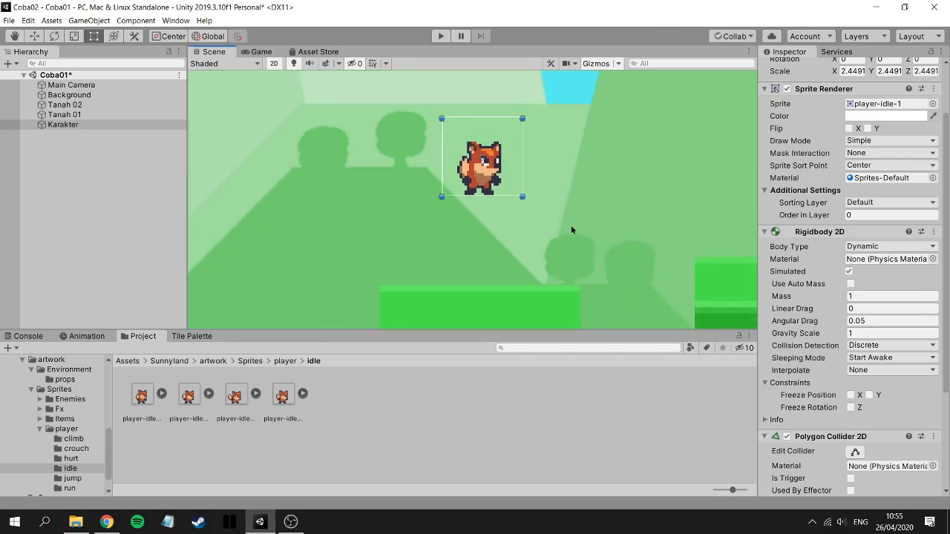
pyautogui.moveTo(622, 260); pyautogui.dragTo(618, 184, button='middle')
pyautogui.scroll(-3, 609, 212)
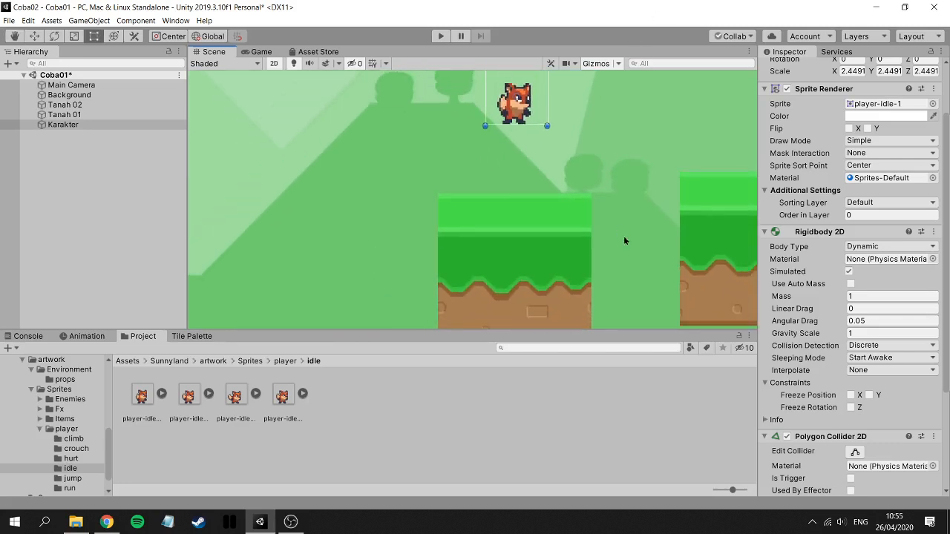
pyautogui.moveTo(624, 238); pyautogui.dragTo(601, 215, button='middle')
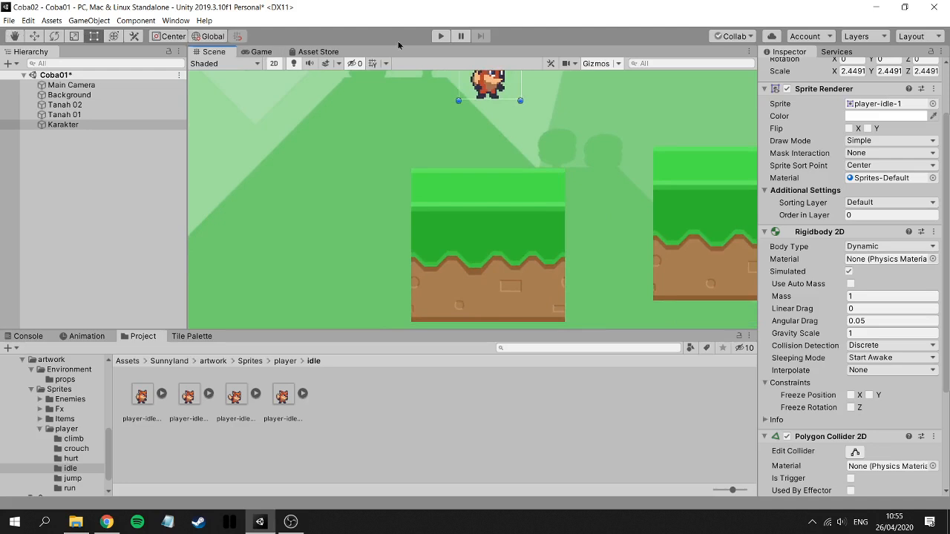
pyautogui.click(441, 36)
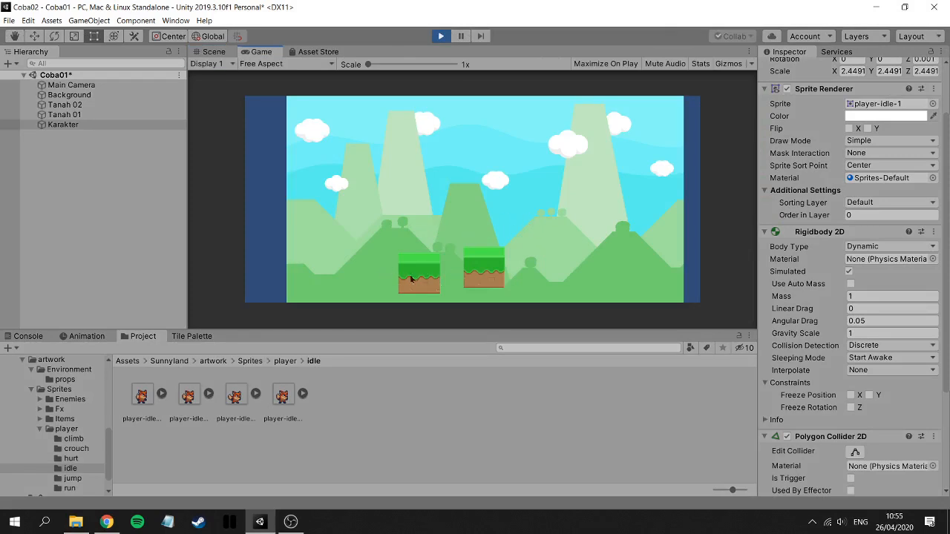
pyautogui.click(443, 37)
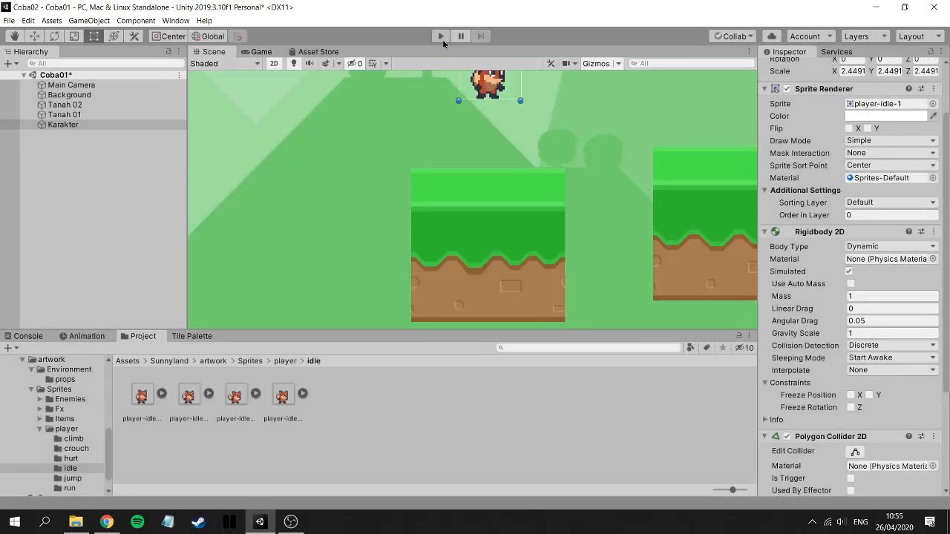
# Set Karakter's Order in Layer to 1 and run the scene again.
pyautogui.click(871, 212)
pyautogui.write('1')
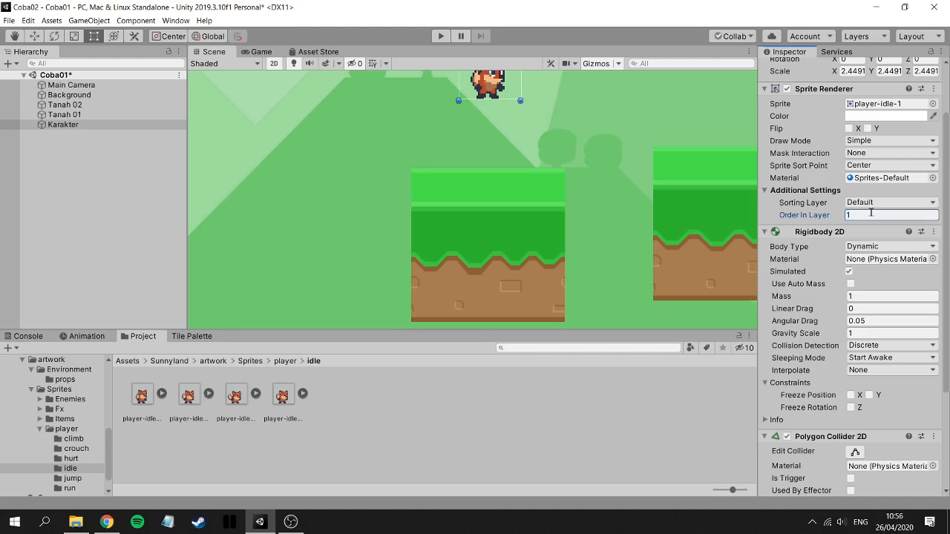
pyautogui.click(441, 35)
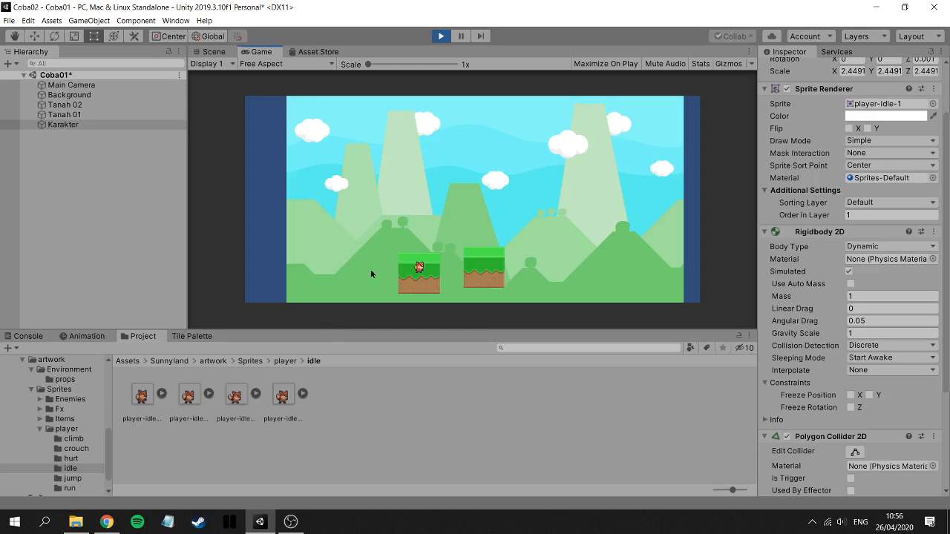
# Raise both ends of Tanah 02's edge collider into the light-green grass band near the block's top, and test-run the scene.
pyautogui.click(441, 37)
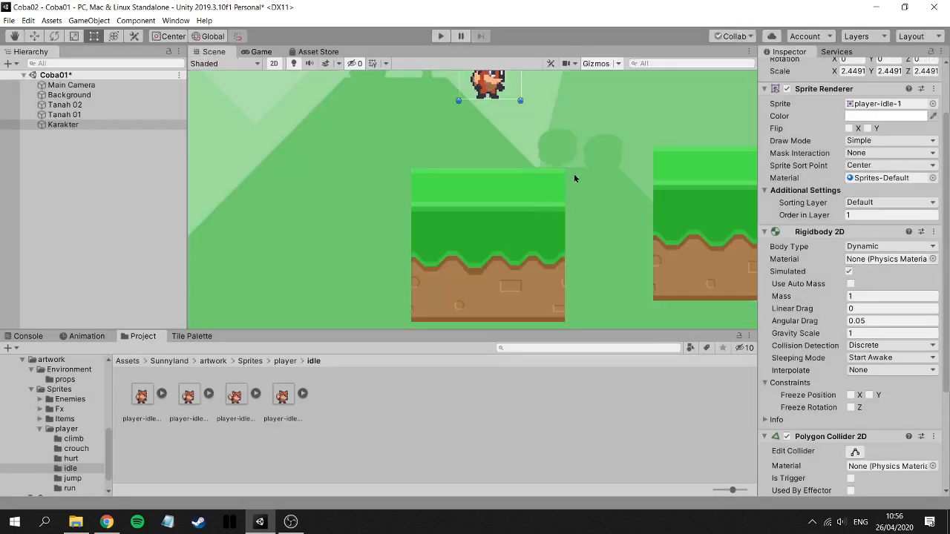
pyautogui.click(496, 220)
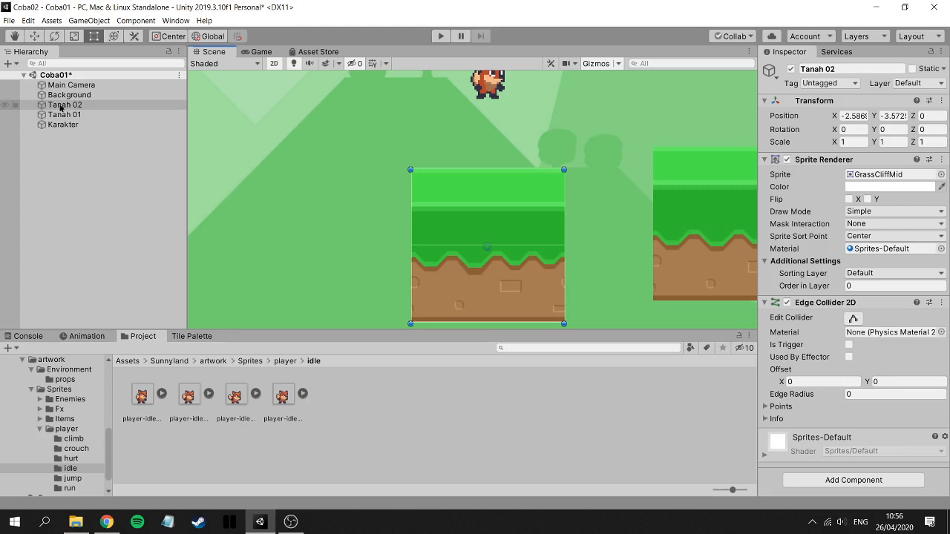
pyautogui.click(853, 319)
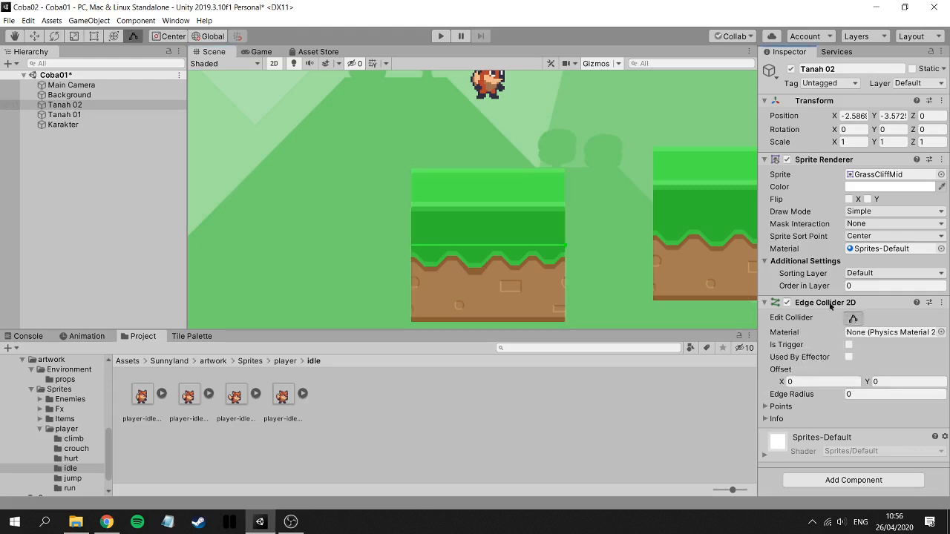
pyautogui.scroll(2, 449, 242)
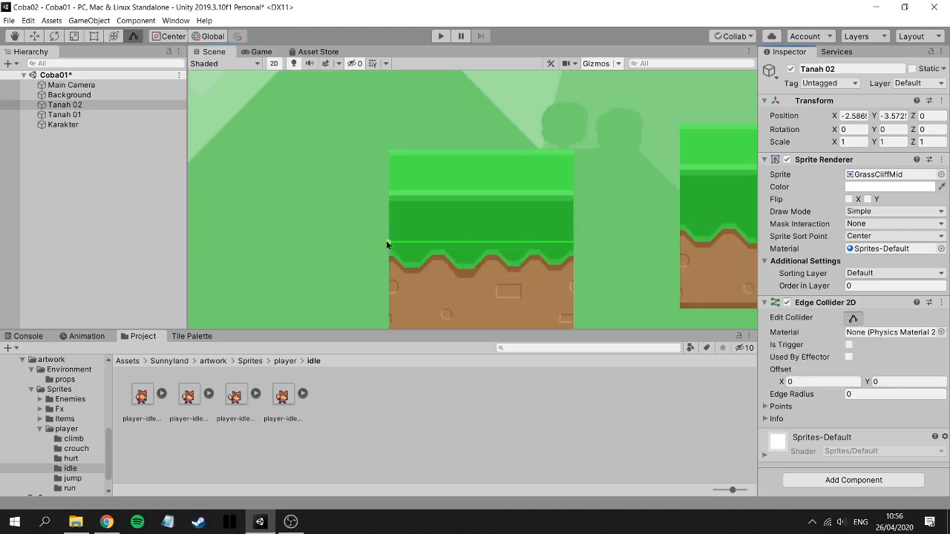
pyautogui.moveTo(386, 243); pyautogui.dragTo(389, 172)
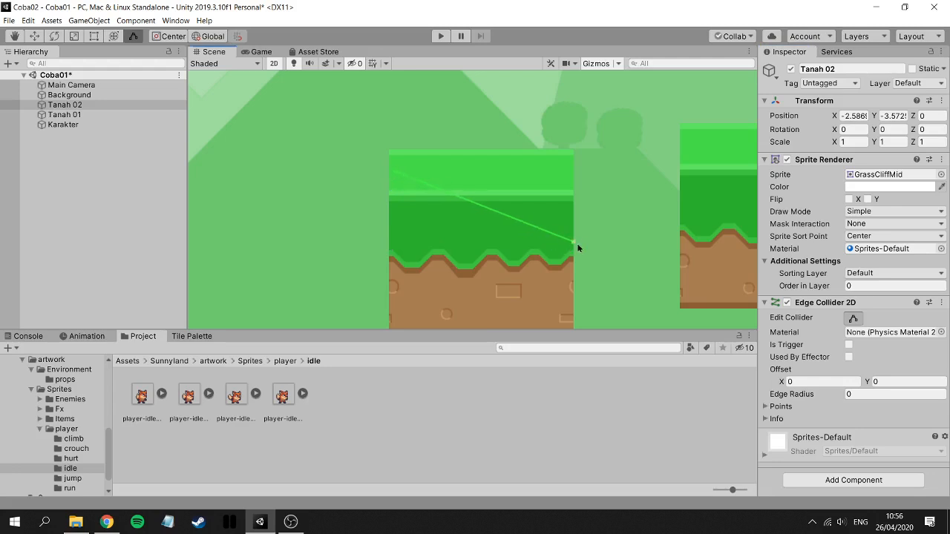
pyautogui.moveTo(573, 242); pyautogui.dragTo(574, 174)
pyautogui.press('t')
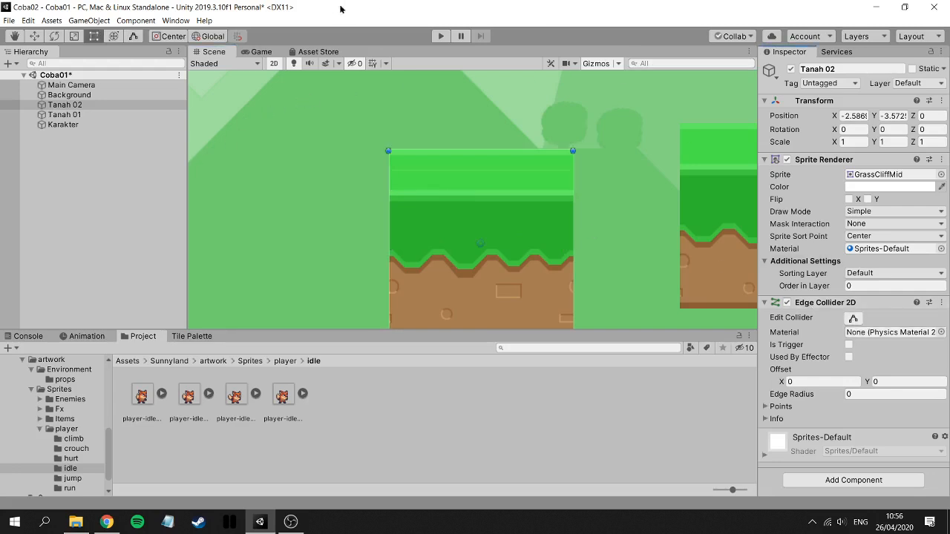
pyautogui.click(440, 36)
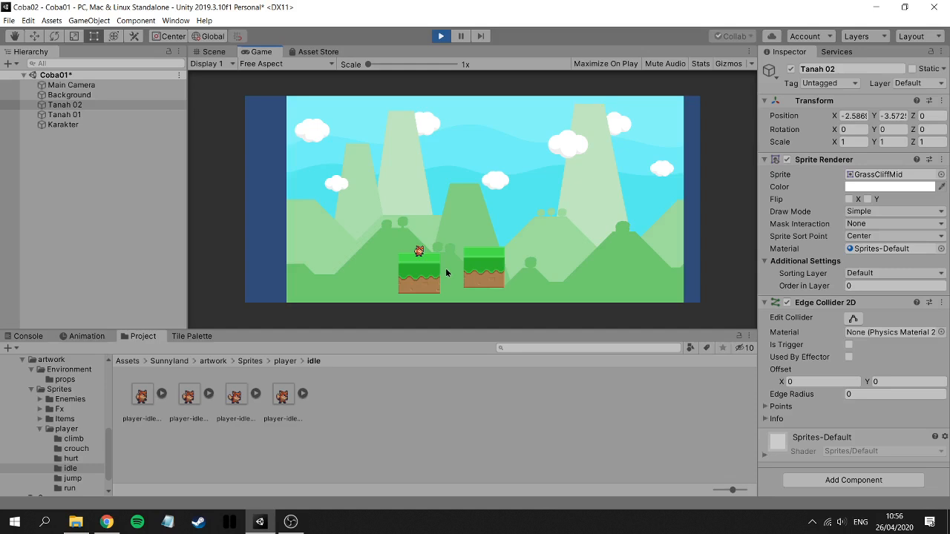
pyautogui.click(441, 36)
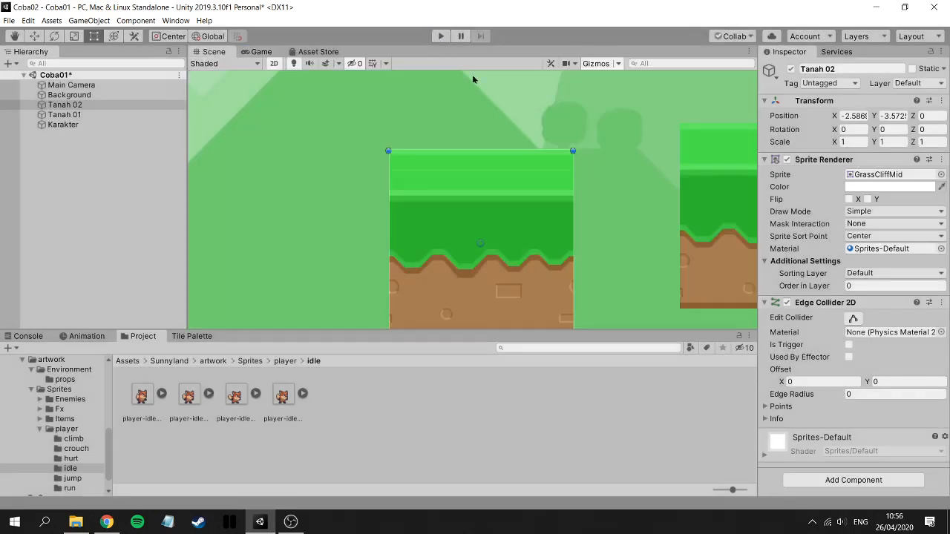
# Set the Gravity Scale of Karakter's Rigidbody 2D to 3 and run the scene to check the fall.
pyautogui.scroll(5, 591, 177)
pyautogui.scroll(-8, 611, 142)
pyautogui.moveTo(615, 117); pyautogui.dragTo(594, 199, button='middle')
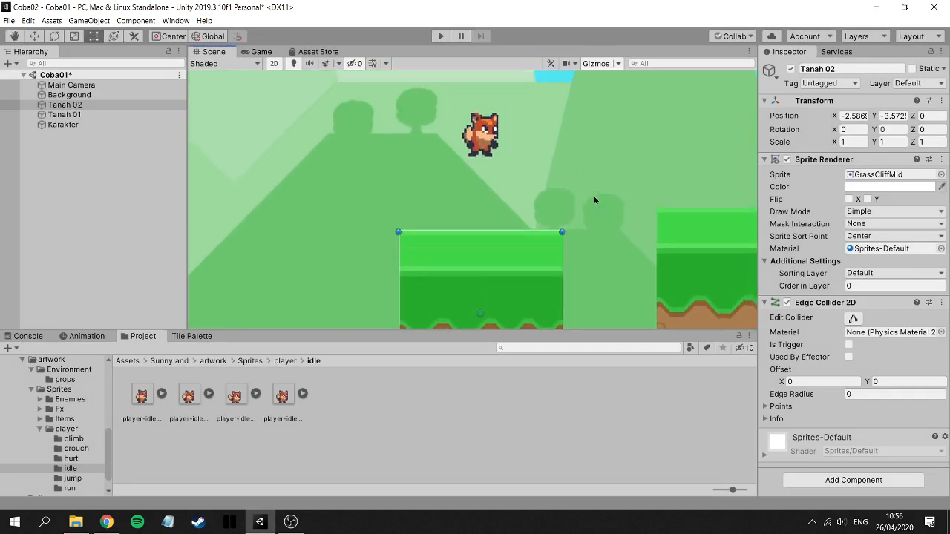
pyautogui.click(478, 132)
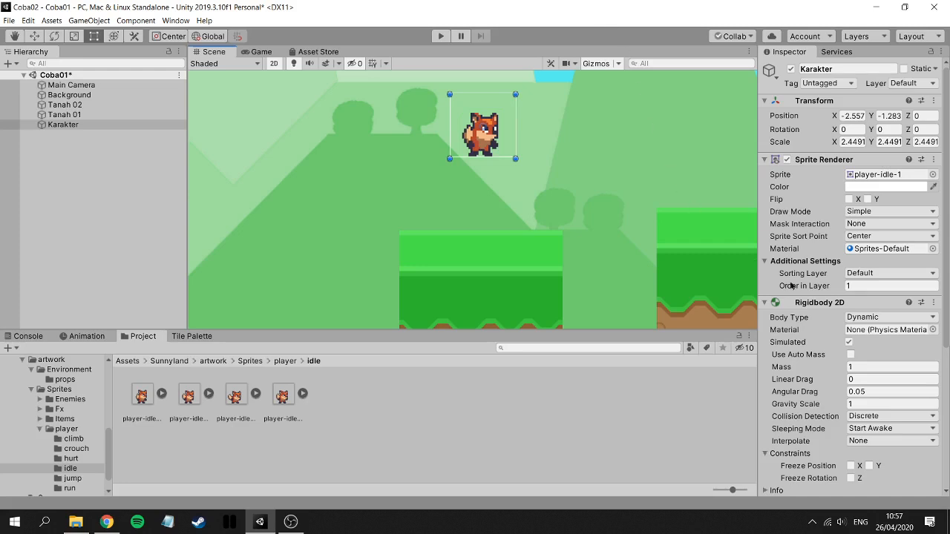
pyautogui.click(877, 408)
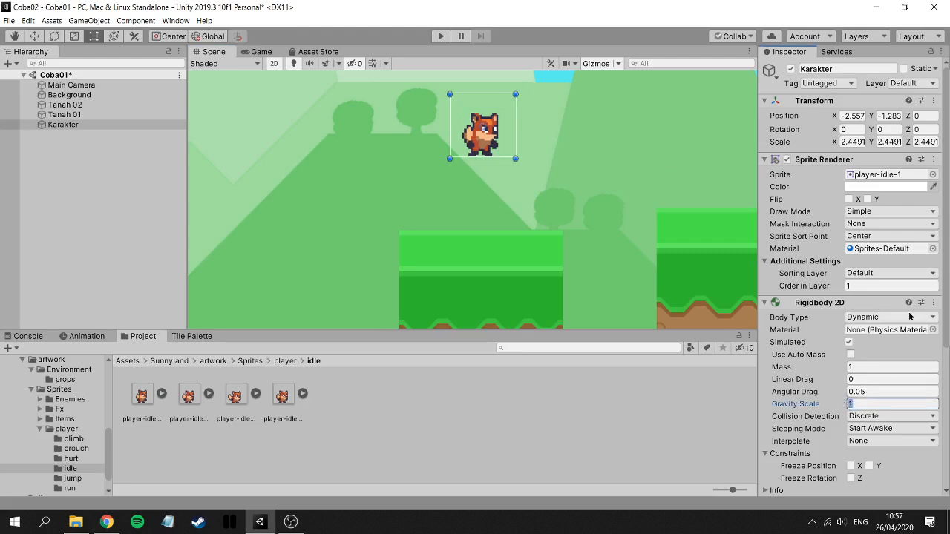
pyautogui.write('3')
pyautogui.click(438, 36)
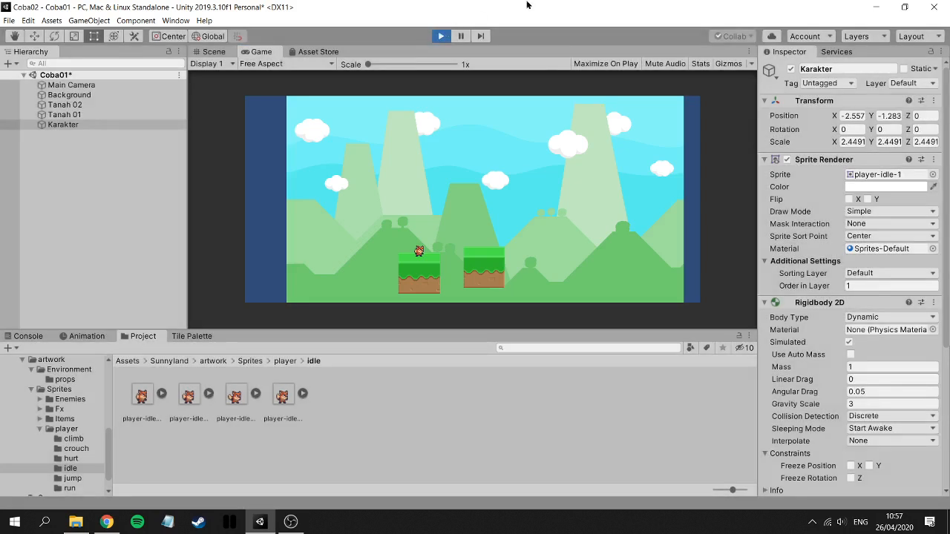
pyautogui.hotkey('ctrl', 'p')
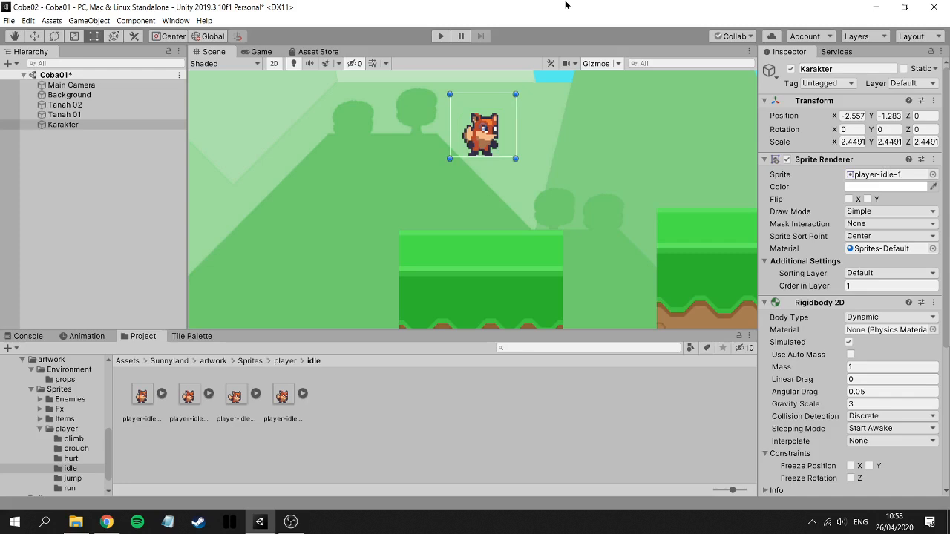
# Move the Tanah 01 block beside Tanah 02 and slightly lower, to about X -0.54, Y -4.06.
pyautogui.scroll(-5, 579, 205)
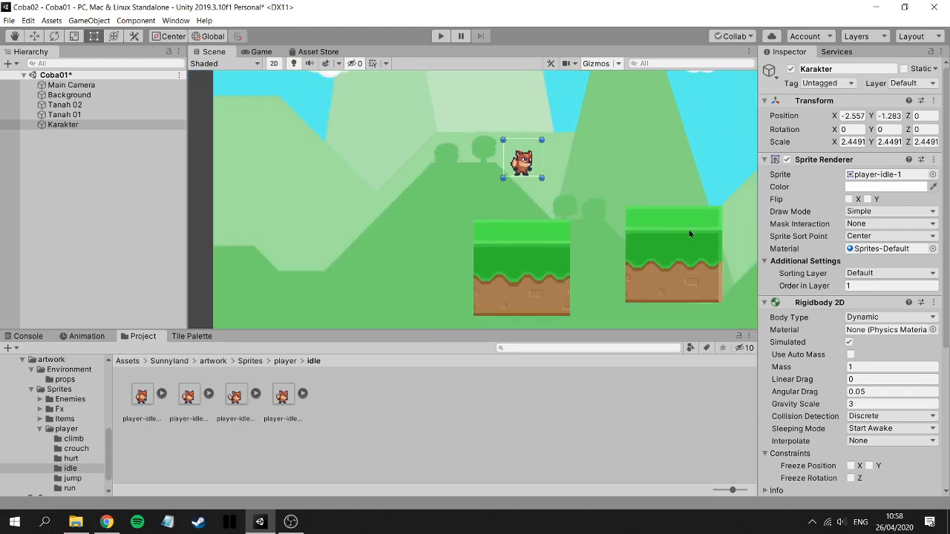
pyautogui.click(679, 254)
pyautogui.moveTo(665, 250); pyautogui.dragTo(611, 288)
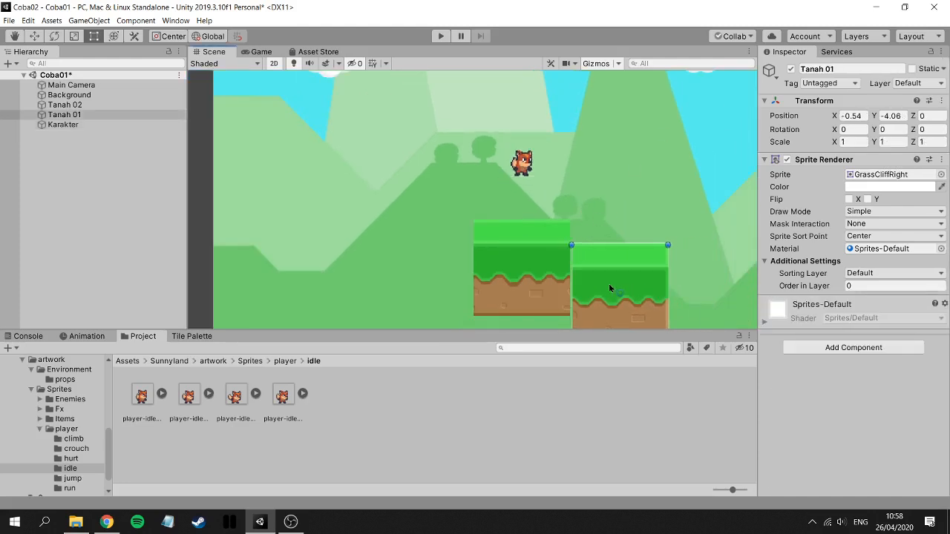
# Add an Edge Collider 2D component from the Physics 2D category to Tanah 01.
pyautogui.click(854, 347)
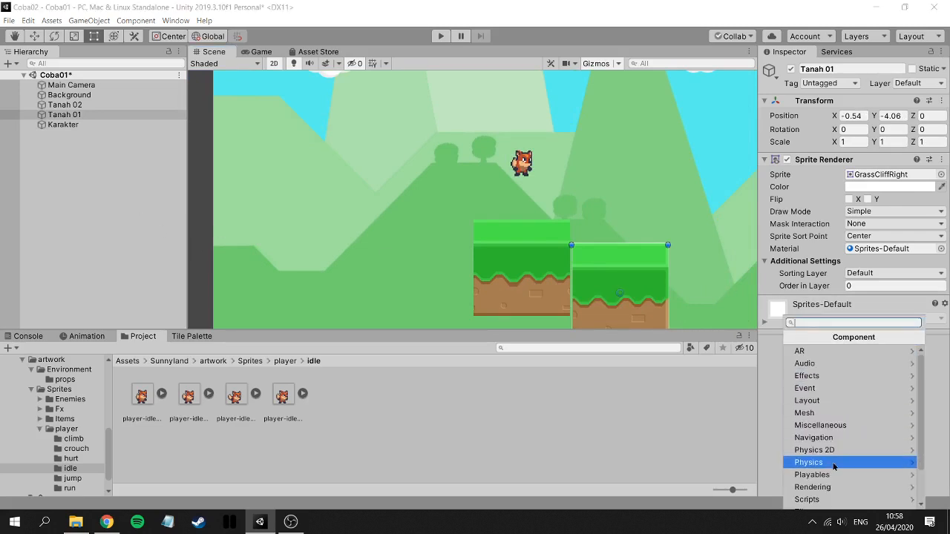
pyautogui.scroll(-2, 833, 464)
pyautogui.scroll(2, 833, 460)
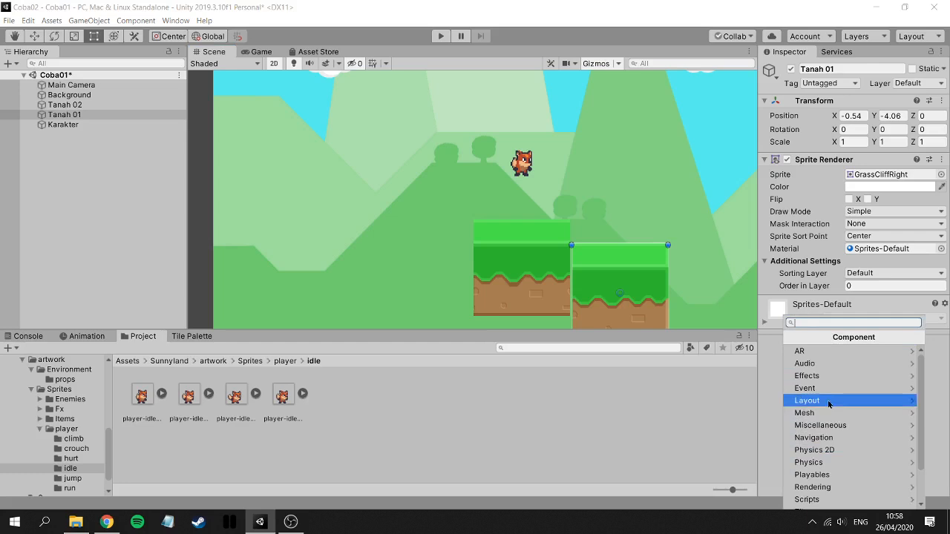
pyautogui.click(833, 450)
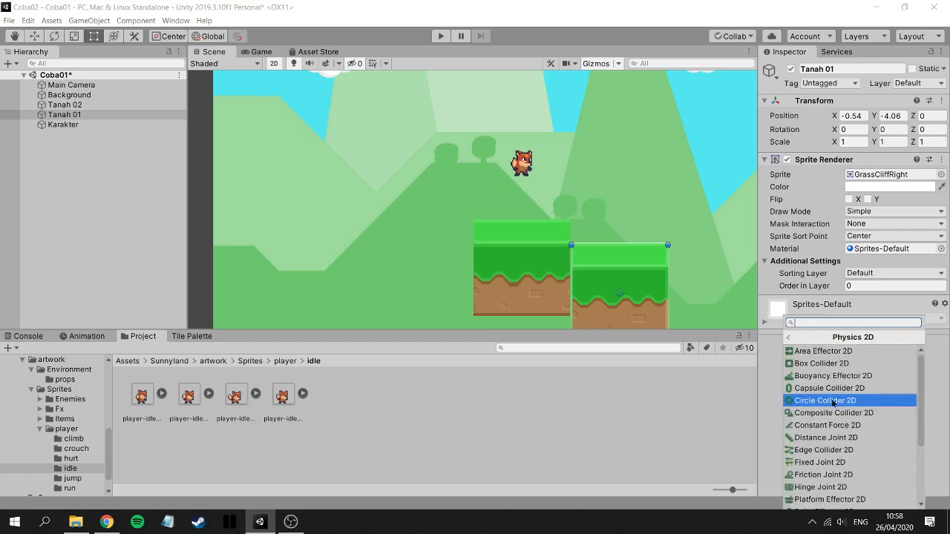
pyautogui.click(833, 450)
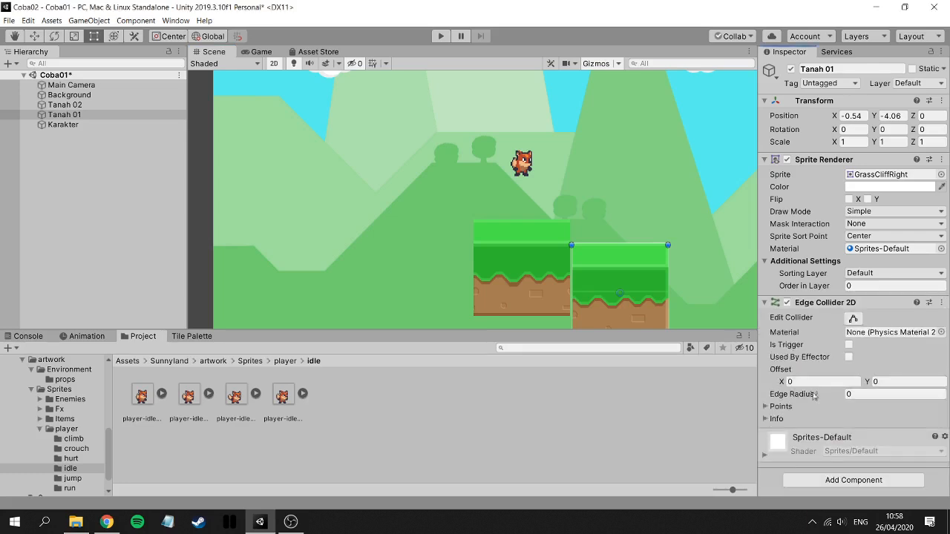
# Raise both ends of Tanah 01's edge collider so the line runs level through its light-green grass band.
pyautogui.click(853, 318)
pyautogui.scroll(1, 663, 277)
pyautogui.scroll(3, 663, 277)
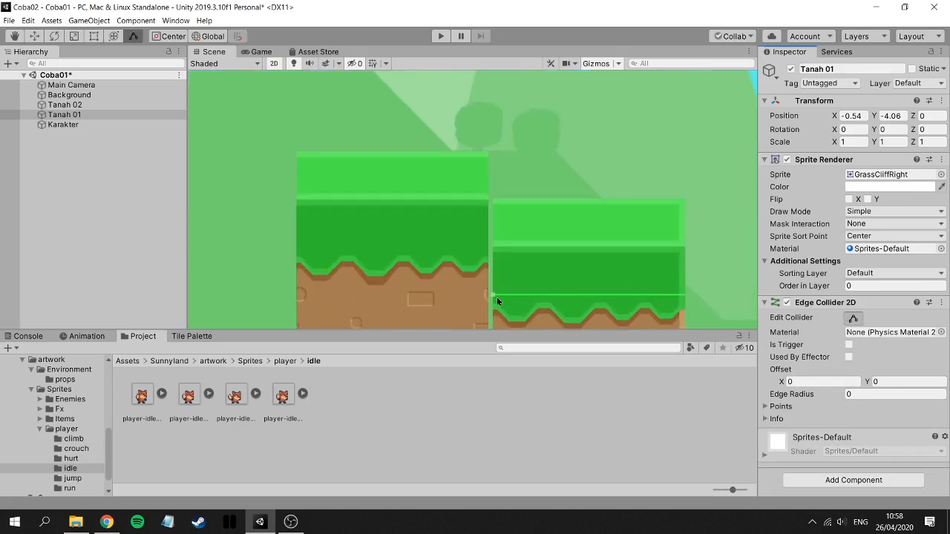
pyautogui.moveTo(498, 300); pyautogui.dragTo(498, 232)
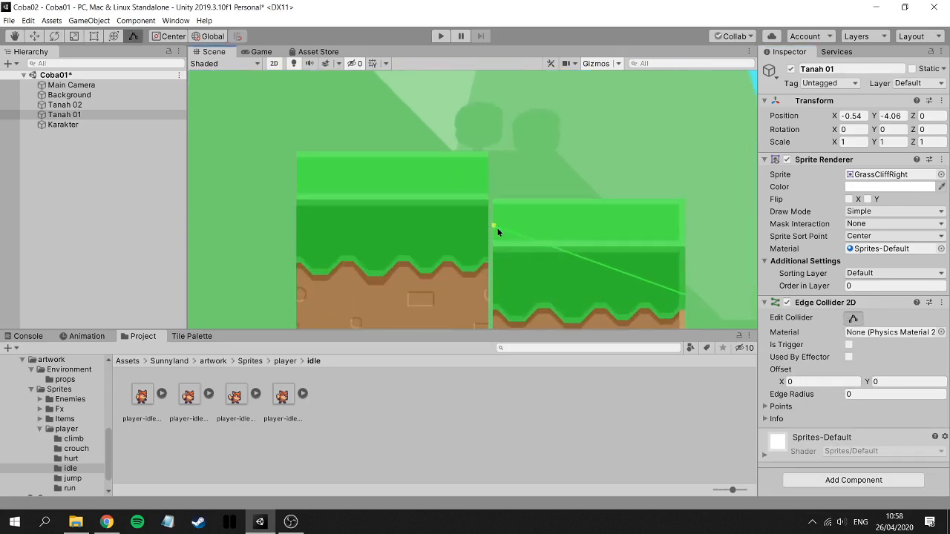
pyautogui.moveTo(682, 295); pyautogui.dragTo(680, 226)
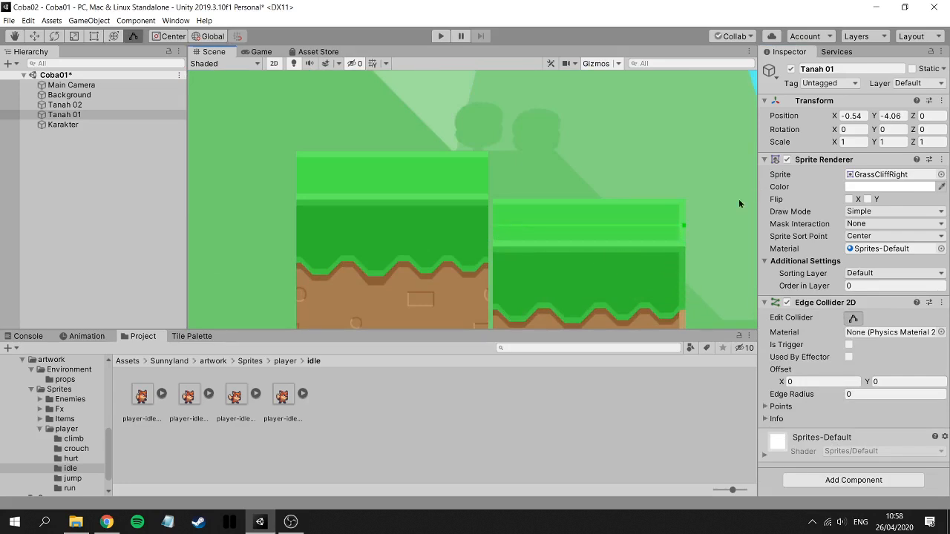
pyautogui.click(853, 318)
# Rotate Tanah 02 about -25 degrees around Z into a slope towards Tanah 01 and shift it to about X -2.72, Y -3.58.
pyautogui.click(406, 233)
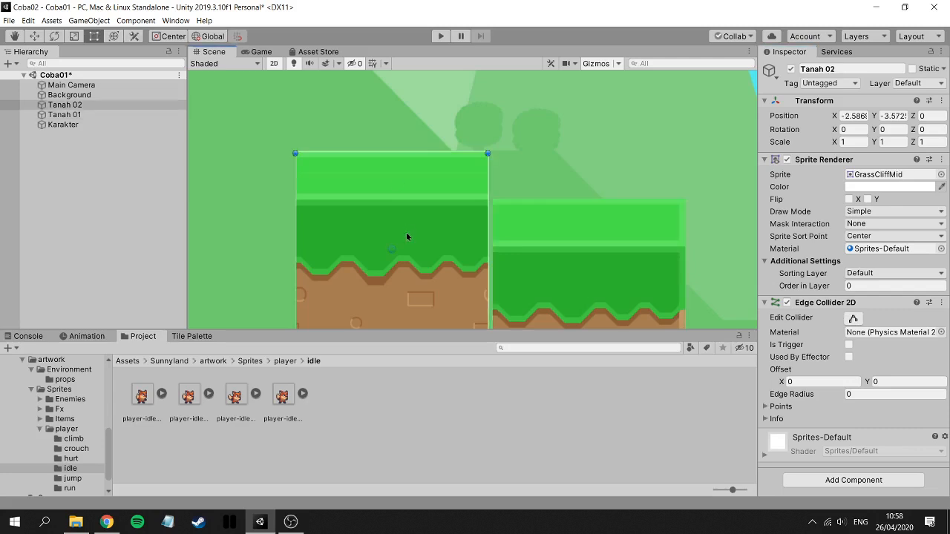
pyautogui.scroll(-2, 267, 164)
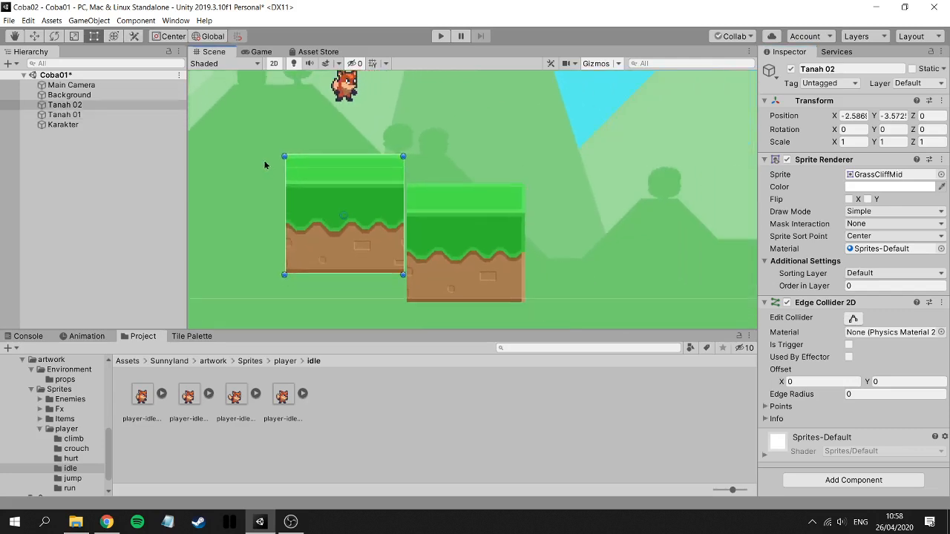
pyautogui.click(54, 37)
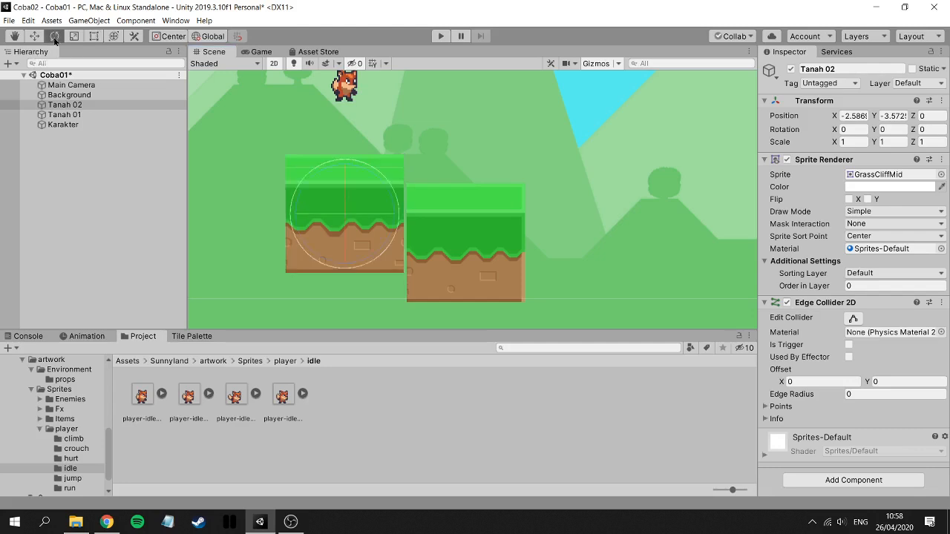
pyautogui.moveTo(365, 170); pyautogui.dragTo(395, 201)
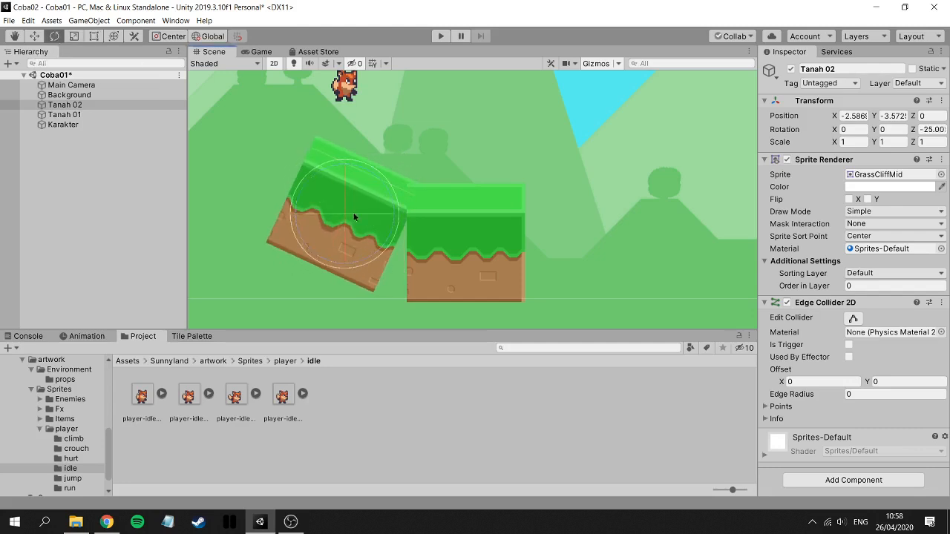
pyautogui.click(93, 36)
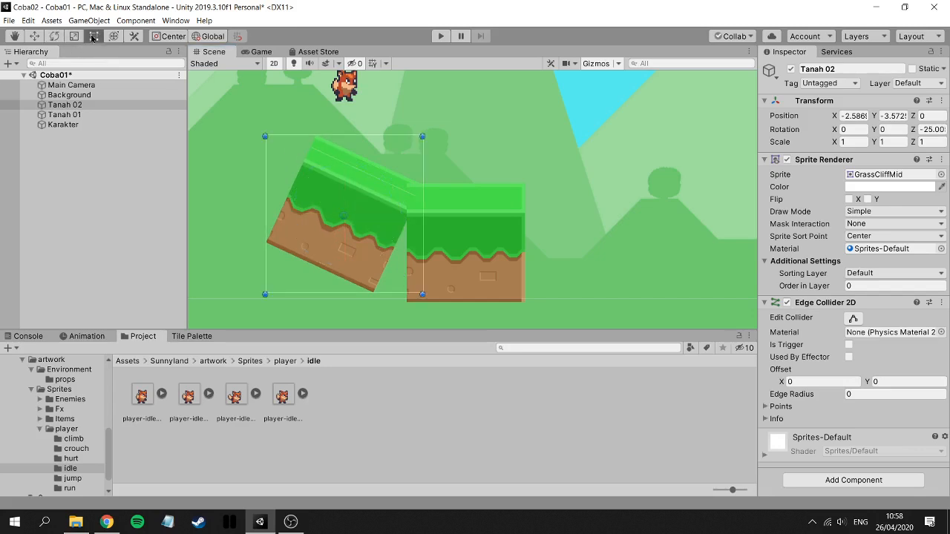
pyautogui.moveTo(337, 197); pyautogui.dragTo(324, 210)
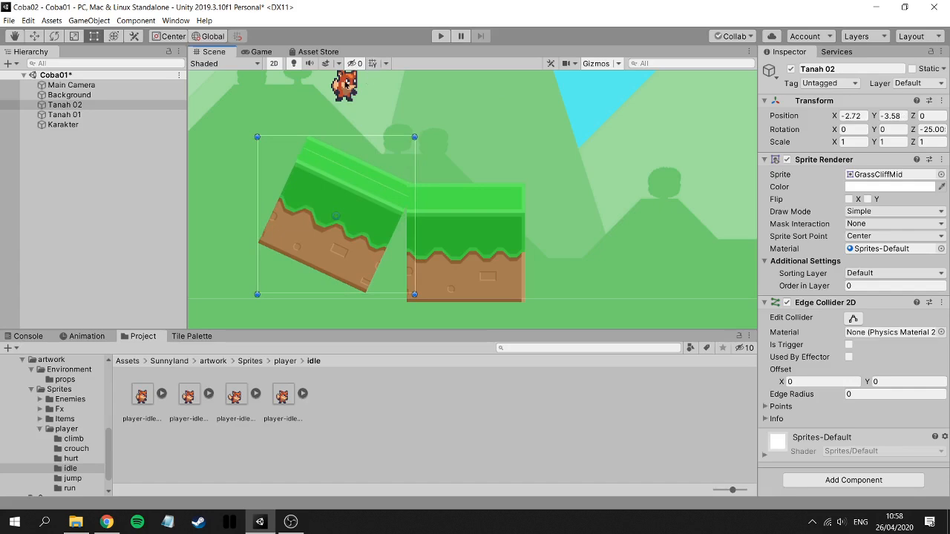
# Remove the Polygon Collider 2D component from the Karakter object.
pyautogui.click(347, 85)
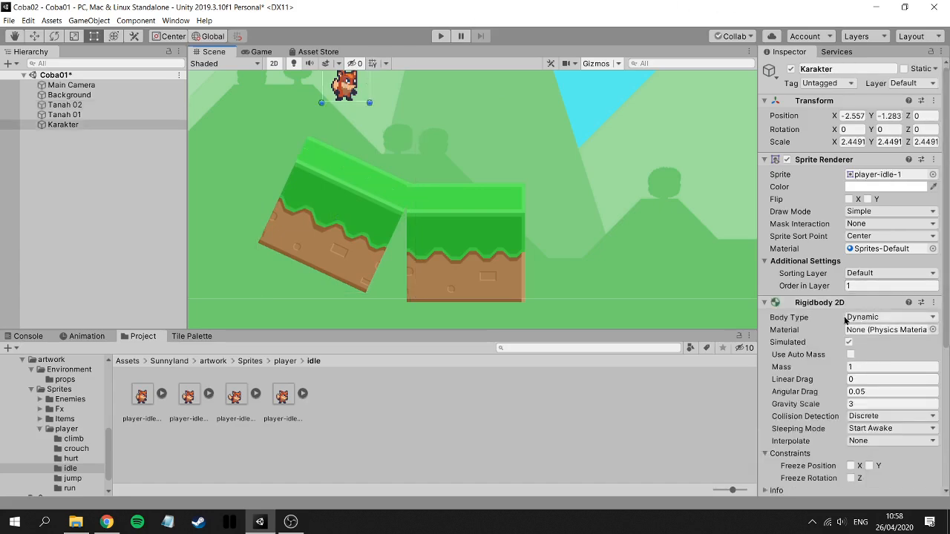
pyautogui.scroll(-5, 847, 324)
pyautogui.scroll(6, 880, 408)
pyautogui.scroll(-3, 894, 291)
pyautogui.scroll(-3, 898, 297)
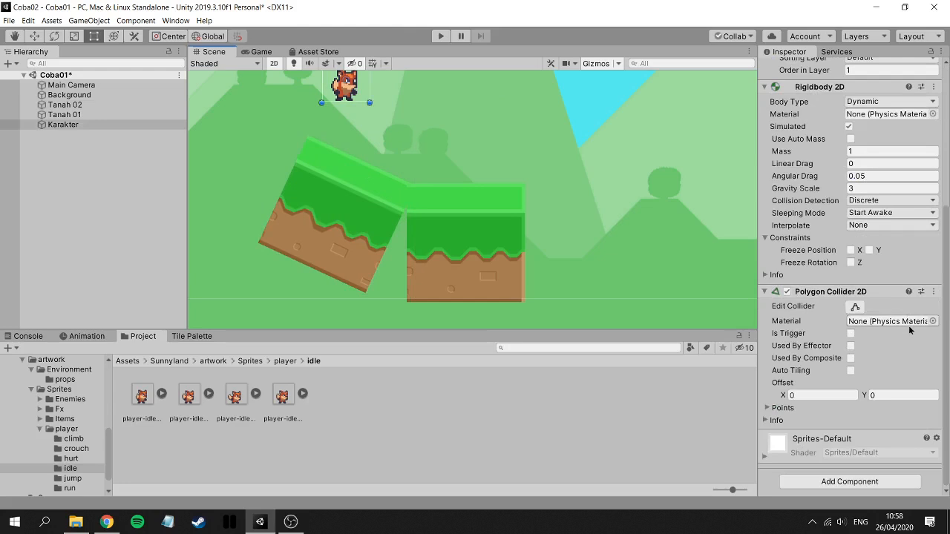
pyautogui.click(934, 292)
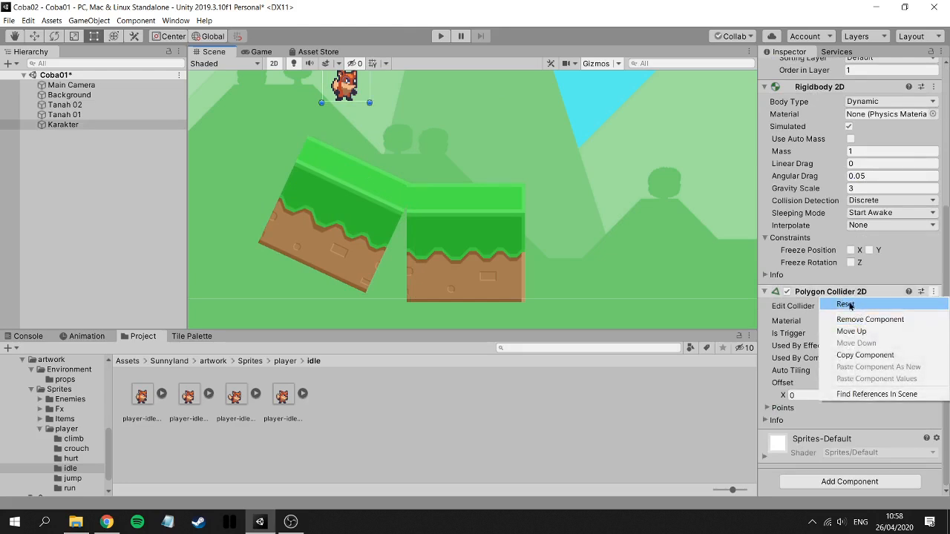
pyautogui.click(861, 319)
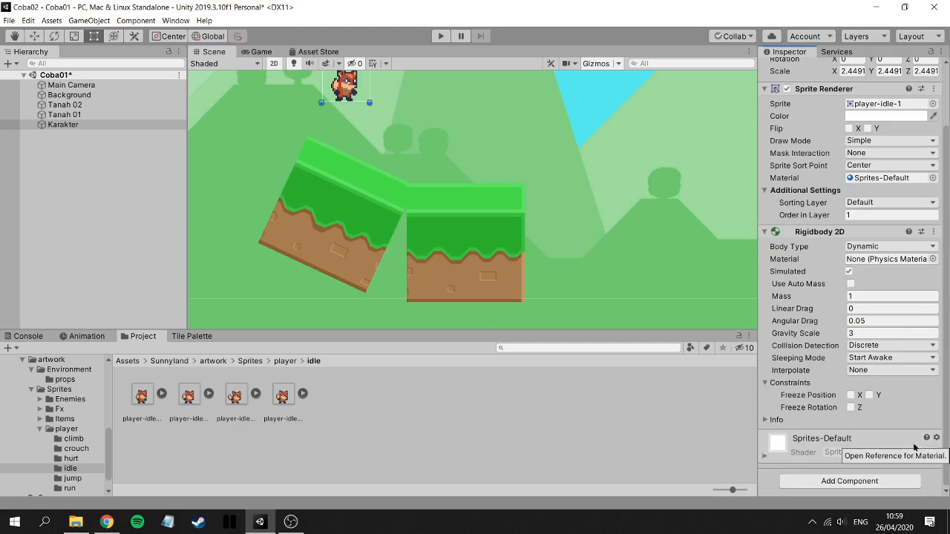
# Add a Circle Collider 2D component from the Physics 2D category to Karakter.
pyautogui.click(870, 478)
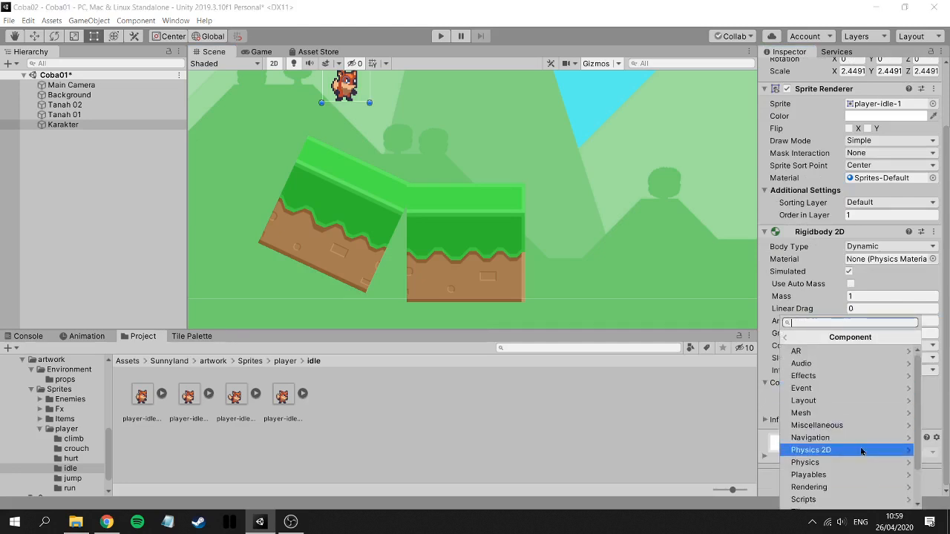
pyautogui.click(862, 451)
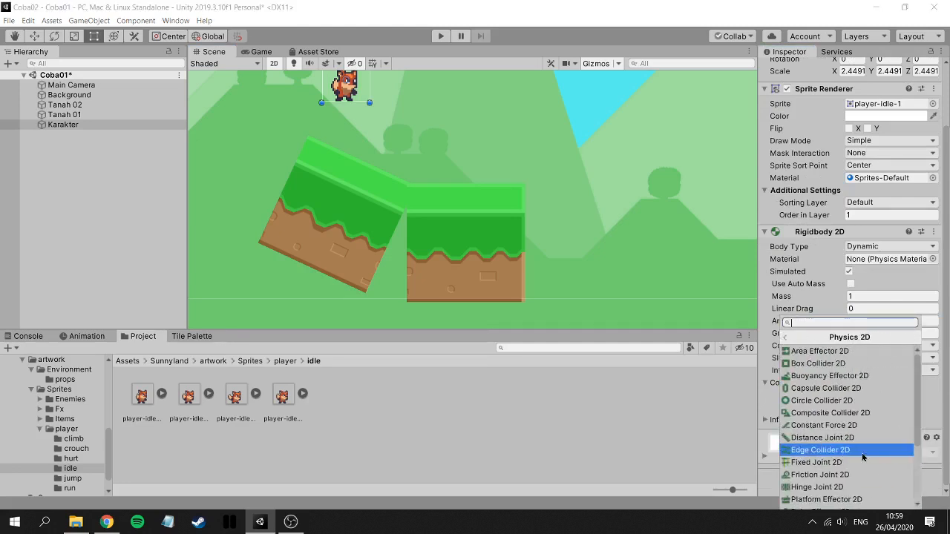
pyautogui.click(845, 402)
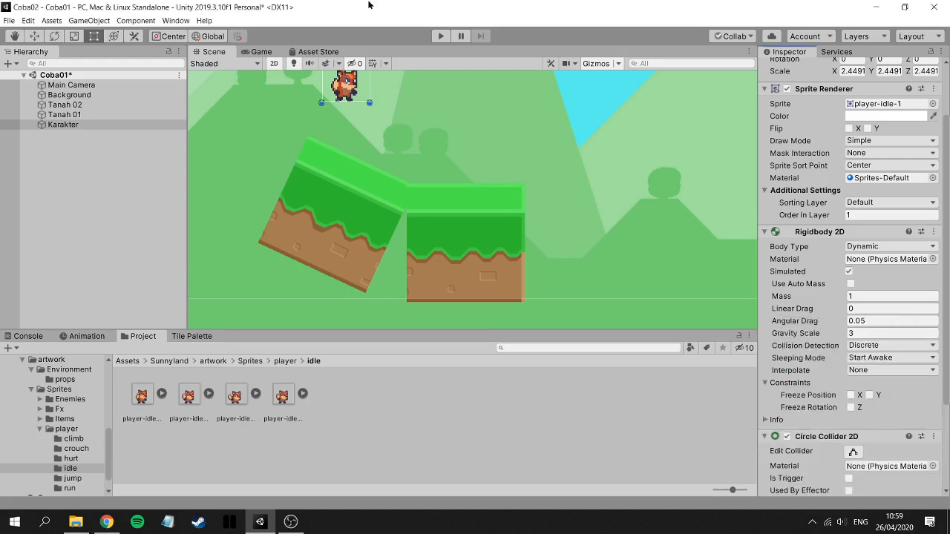
pyautogui.click(349, 90)
pyautogui.click(350, 90)
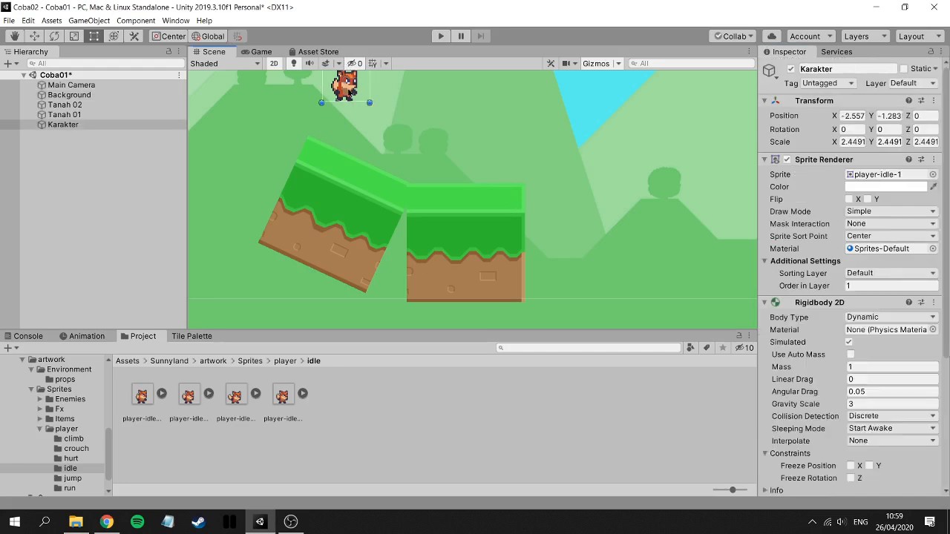
pyautogui.rightClick(58, 146)
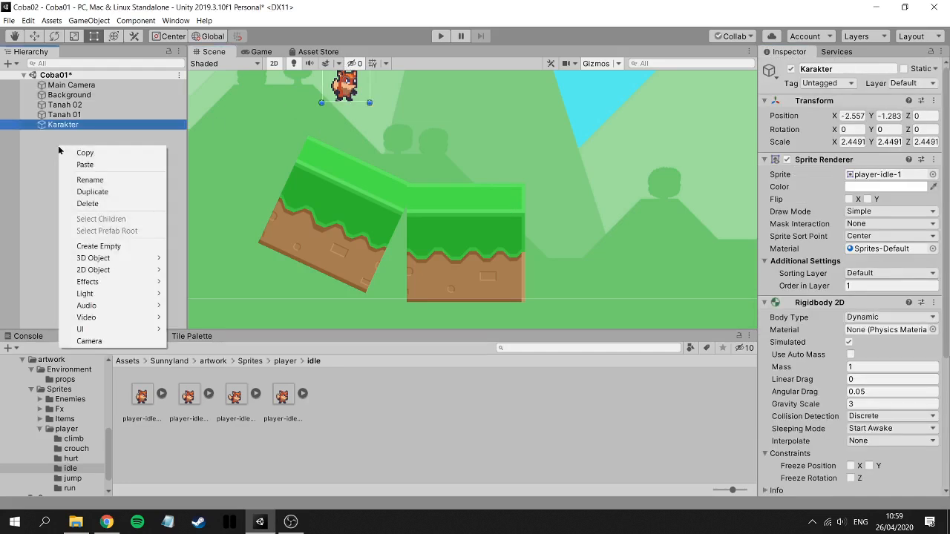
pyautogui.moveTo(138, 276)
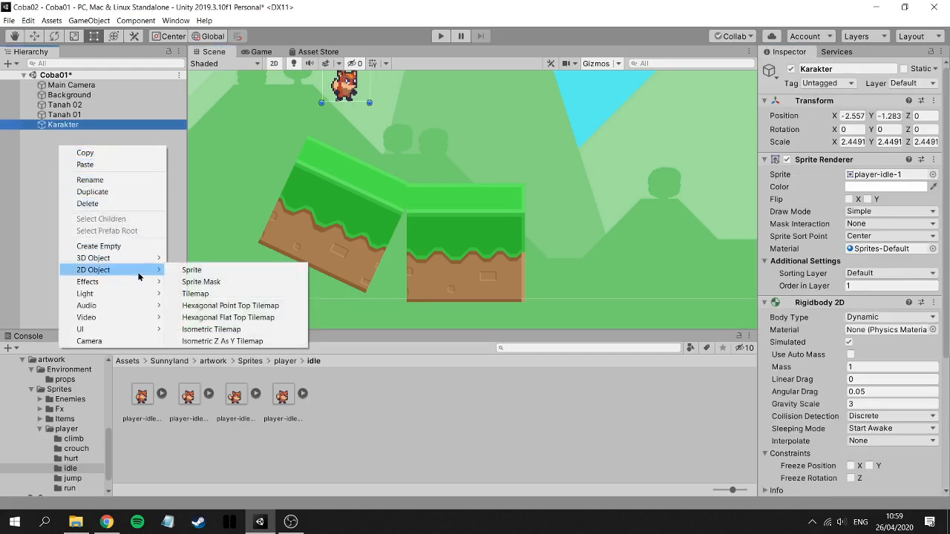
pyautogui.click(30, 237)
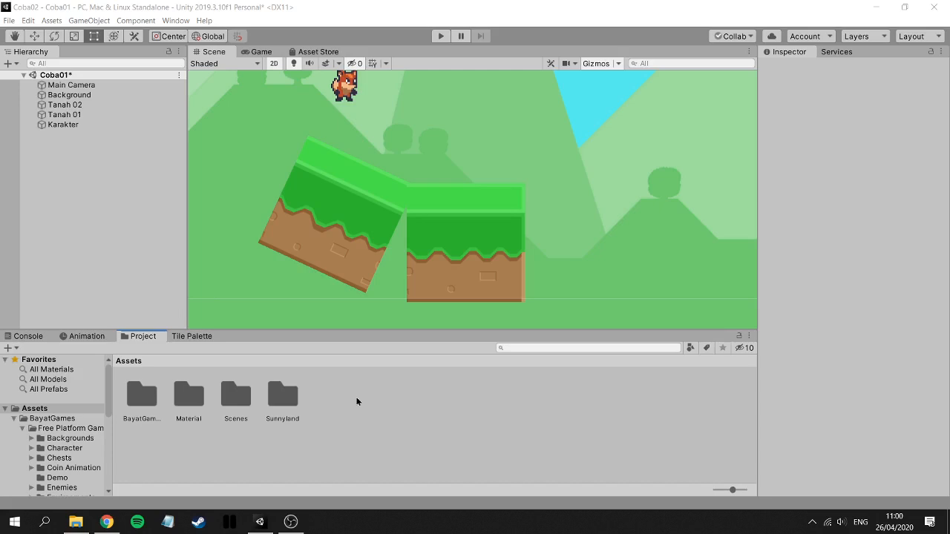
# Create a folder named Coba directly inside the project's Assets folder.
pyautogui.click(33, 409)
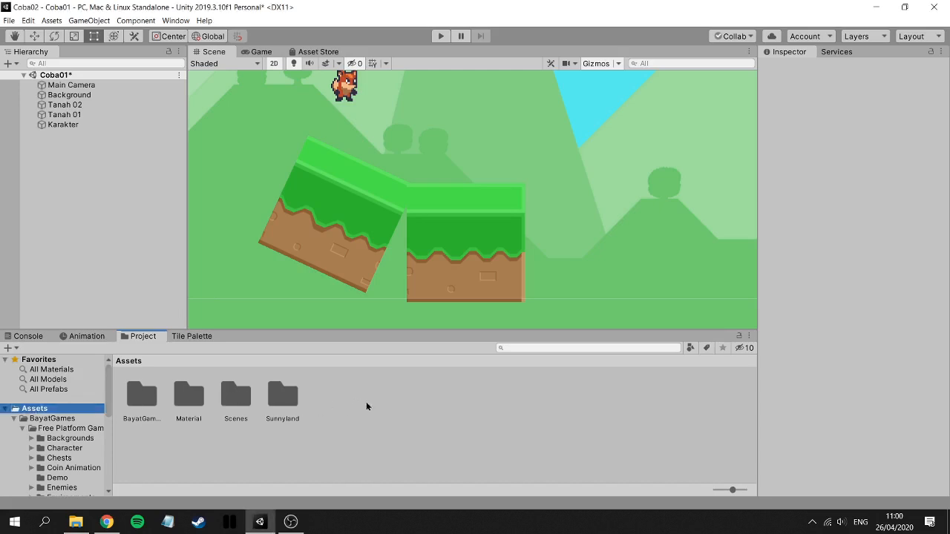
pyautogui.rightClick(321, 394)
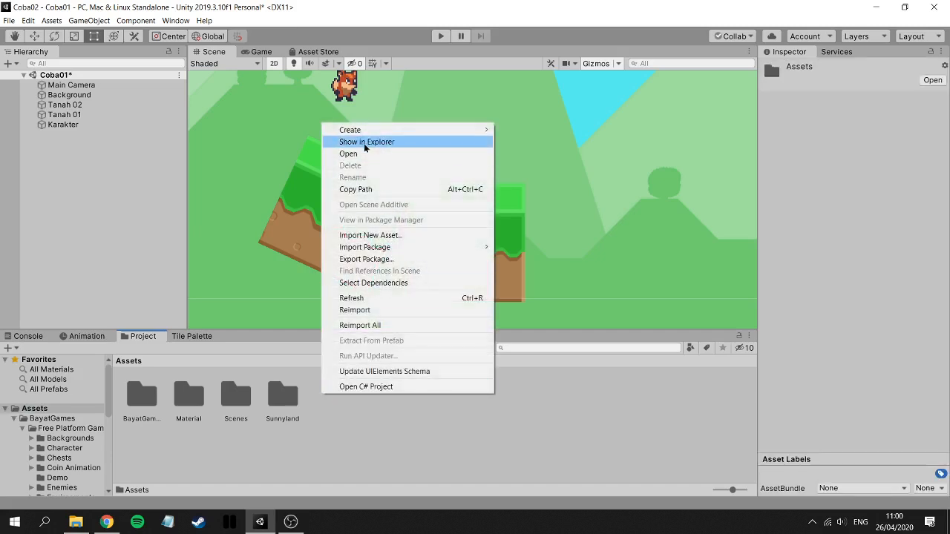
pyautogui.click(363, 440)
pyautogui.rightClick(335, 406)
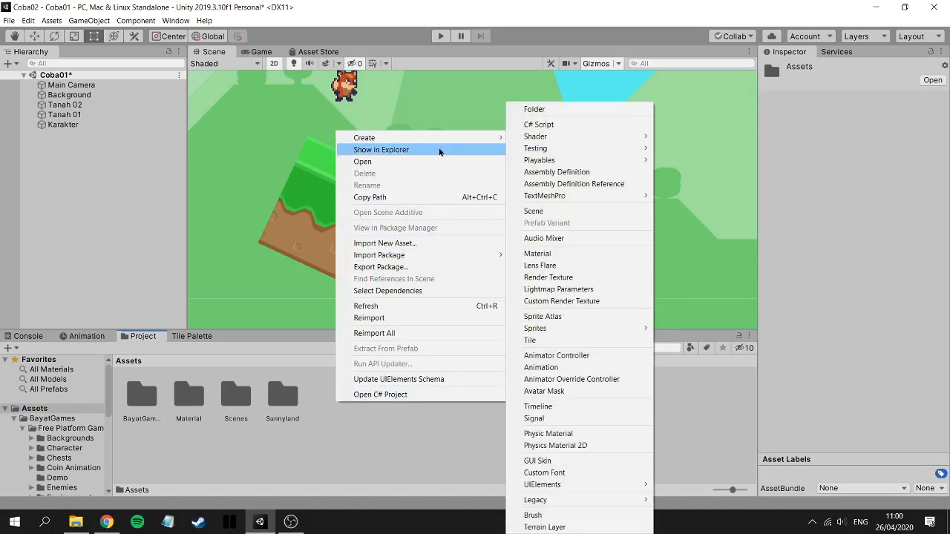
pyautogui.moveTo(465, 141)
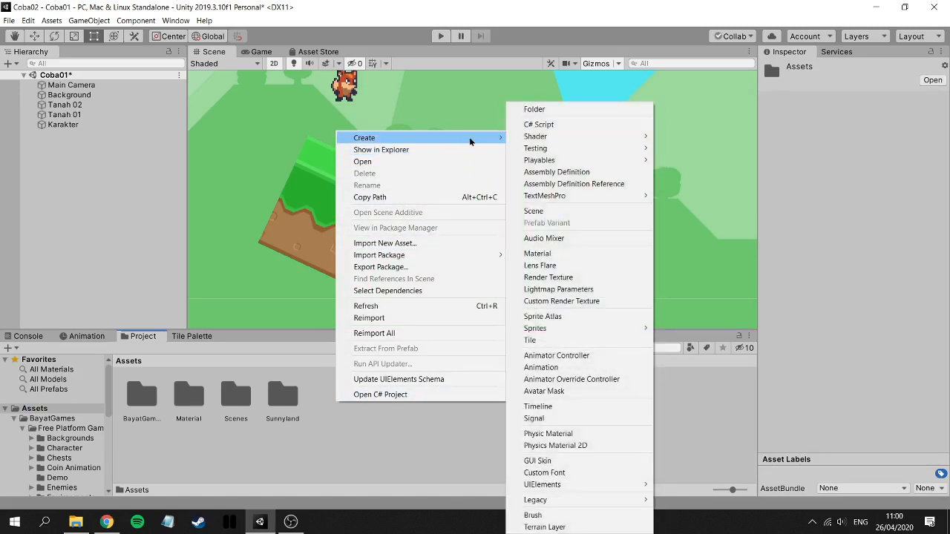
pyautogui.click(533, 109)
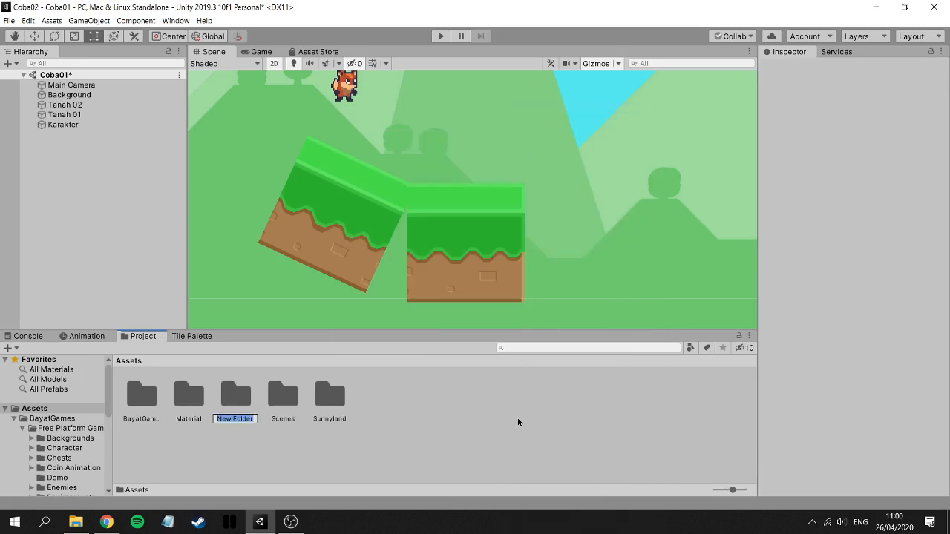
pyautogui.write('COba')
pyautogui.press('BackSpace')
pyautogui.press('BackSpace')
pyautogui.press('BackSpace')
pyautogui.write('oba')
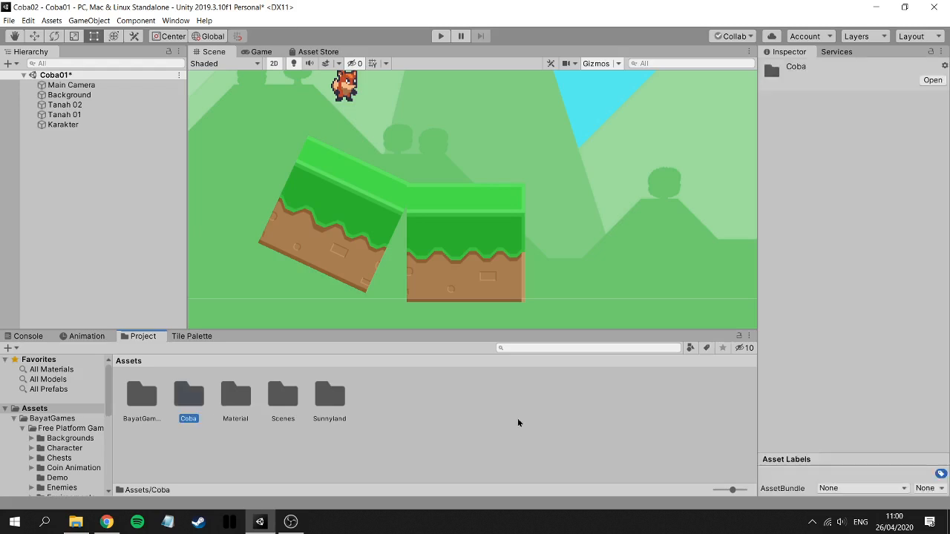
pyautogui.click(230, 457)
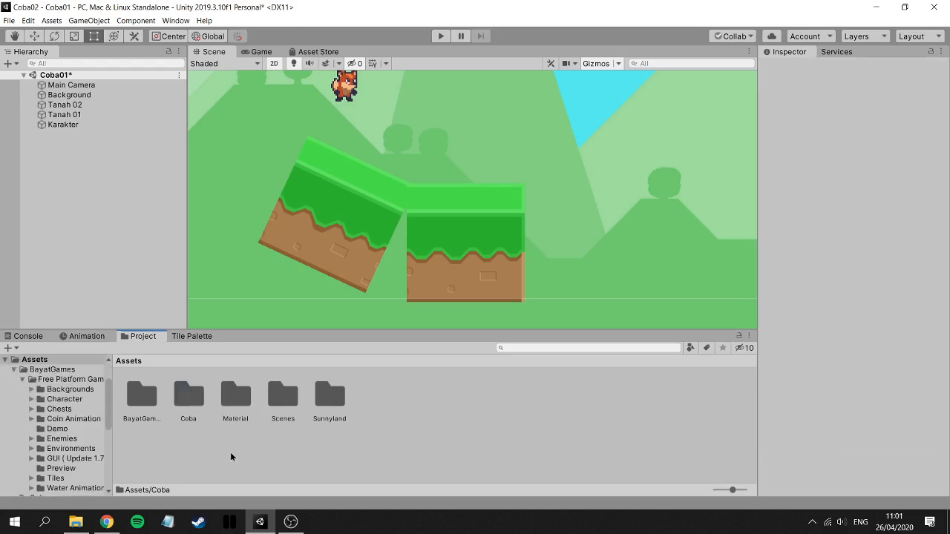
# Create a Physics Material 2D named Bouncing inside the Coba folder and set its Bounciness to 0.4.
pyautogui.doubleClick(192, 414)
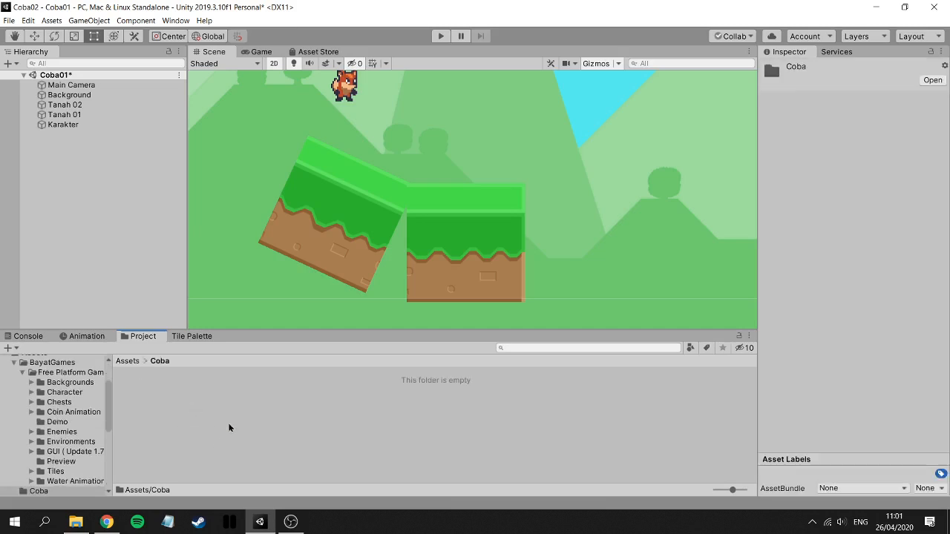
pyautogui.rightClick(190, 401)
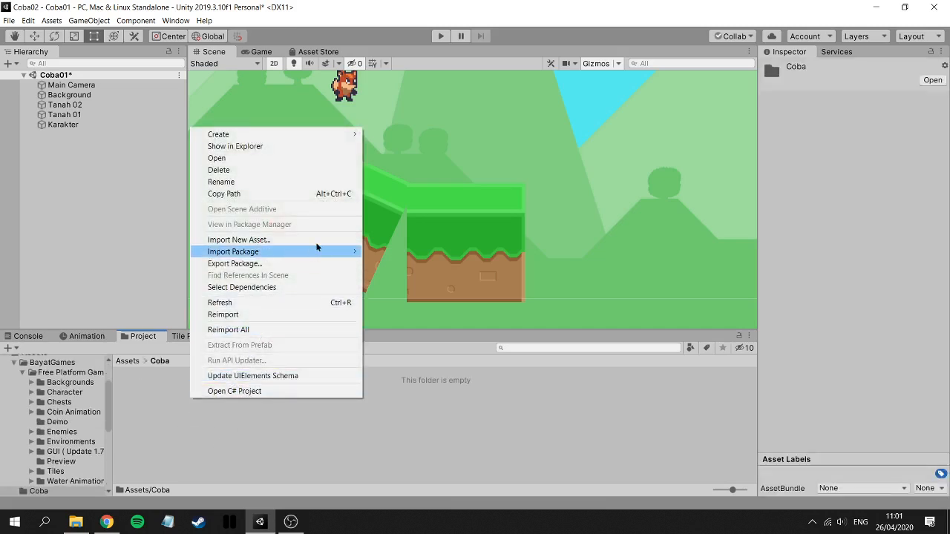
pyautogui.moveTo(350, 133)
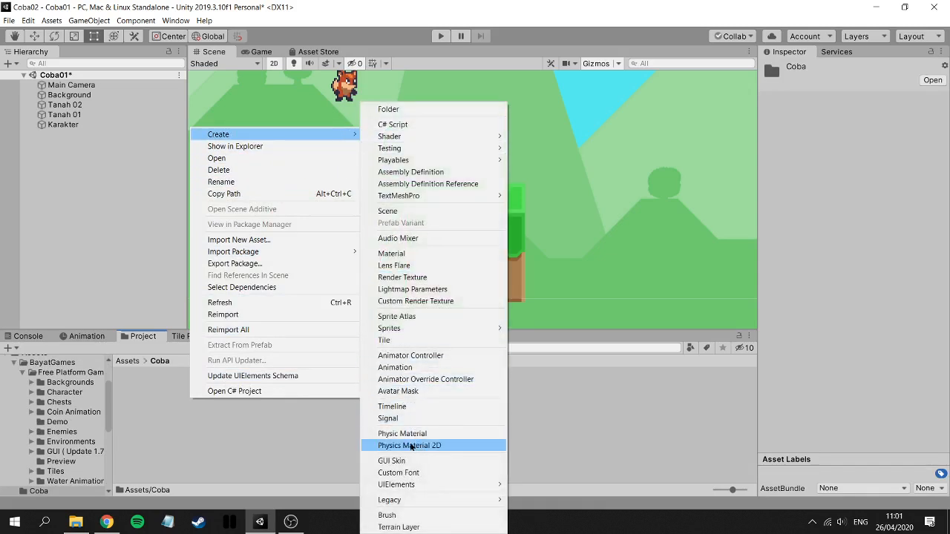
pyautogui.click(411, 446)
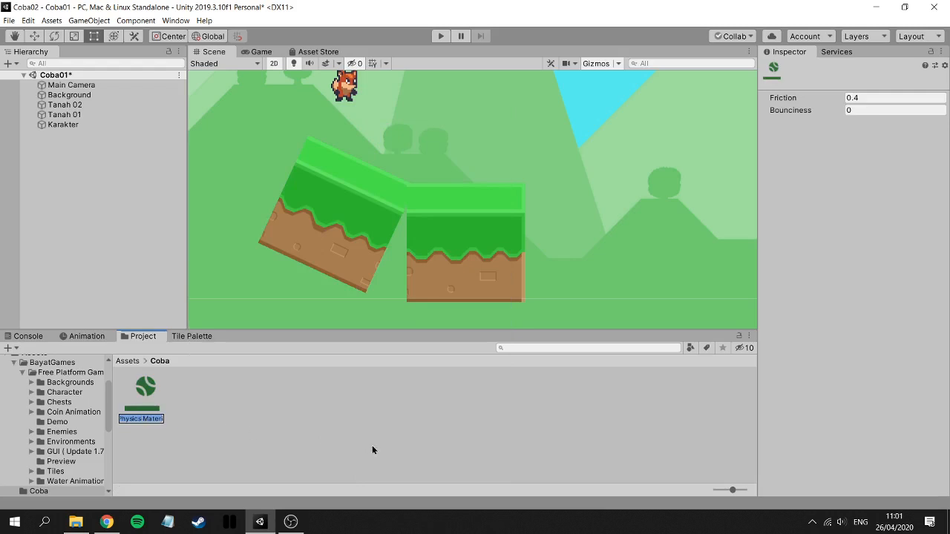
pyautogui.write('Bouncing')
pyautogui.press('Return')
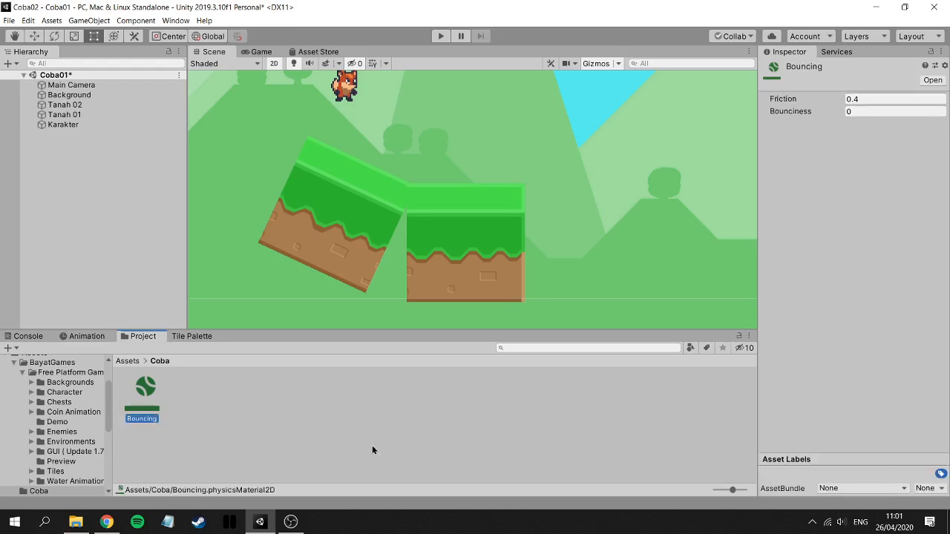
pyautogui.click(875, 111)
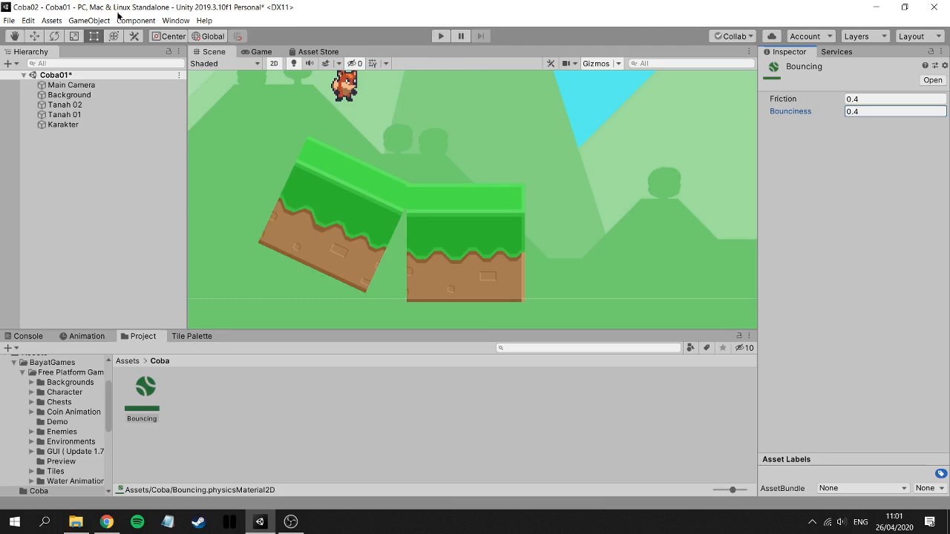
# Assign the Bouncing material to Karakter's Rigidbody 2D and play-test the scene.
pyautogui.click(70, 125)
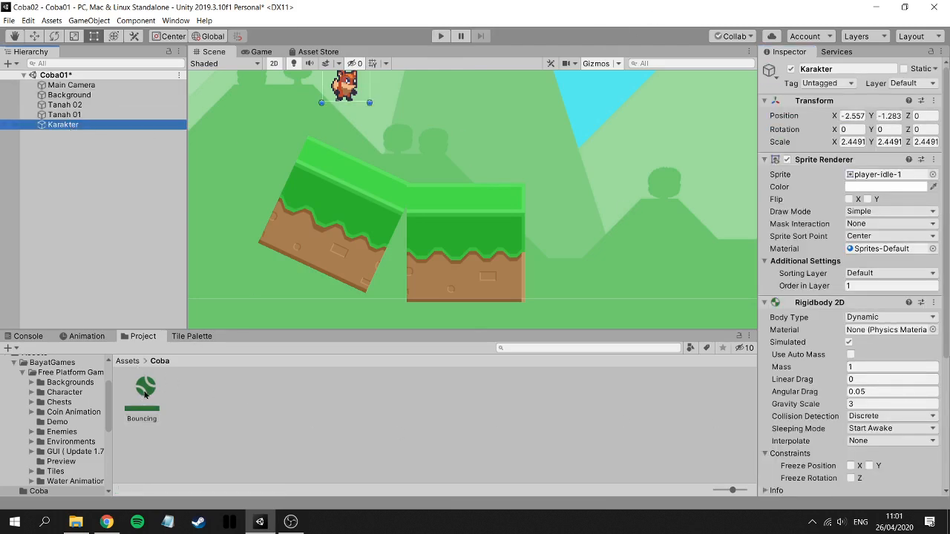
pyautogui.scroll(-4, 869, 371)
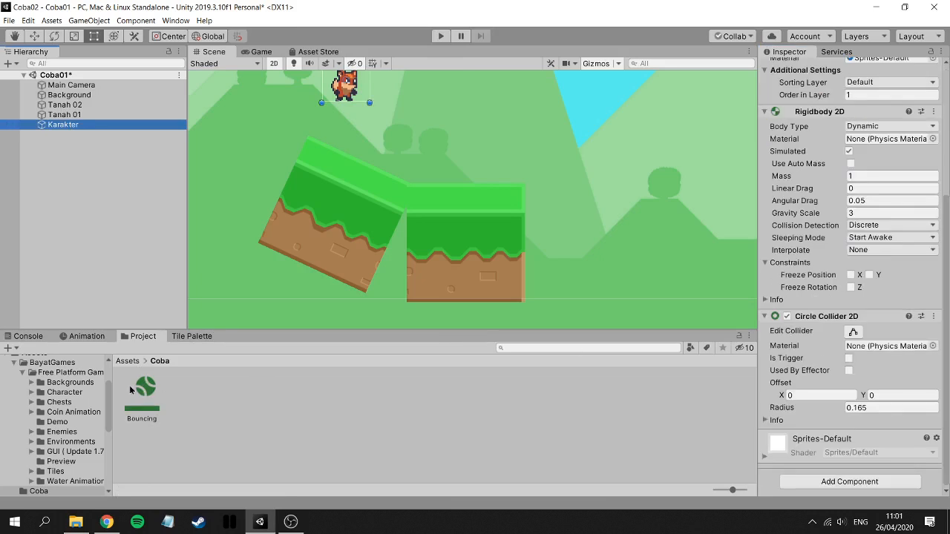
pyautogui.moveTo(142, 387); pyautogui.dragTo(879, 139)
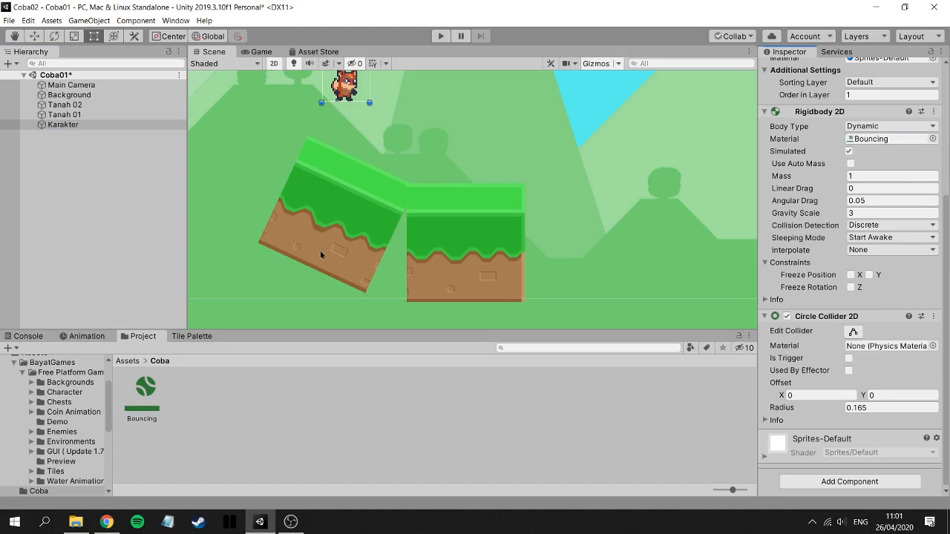
pyautogui.click(439, 39)
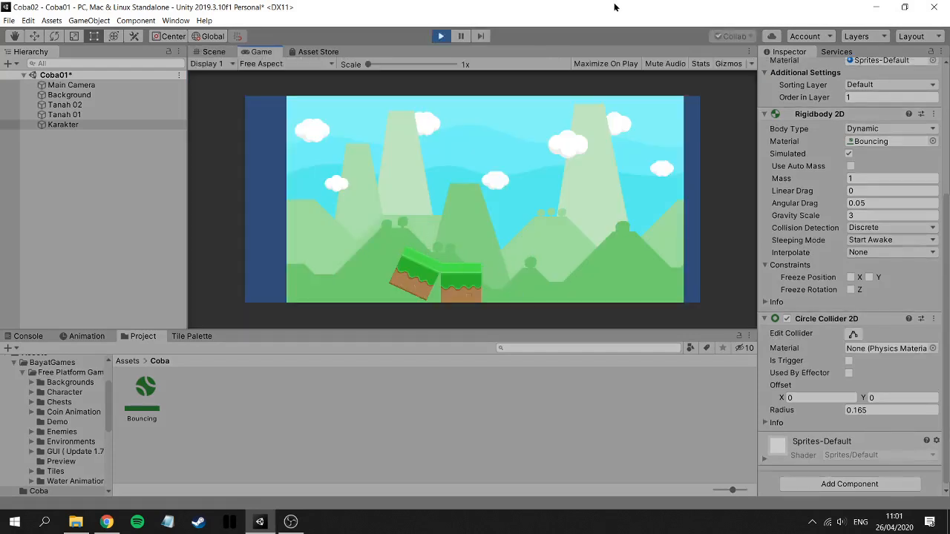
pyautogui.click(441, 37)
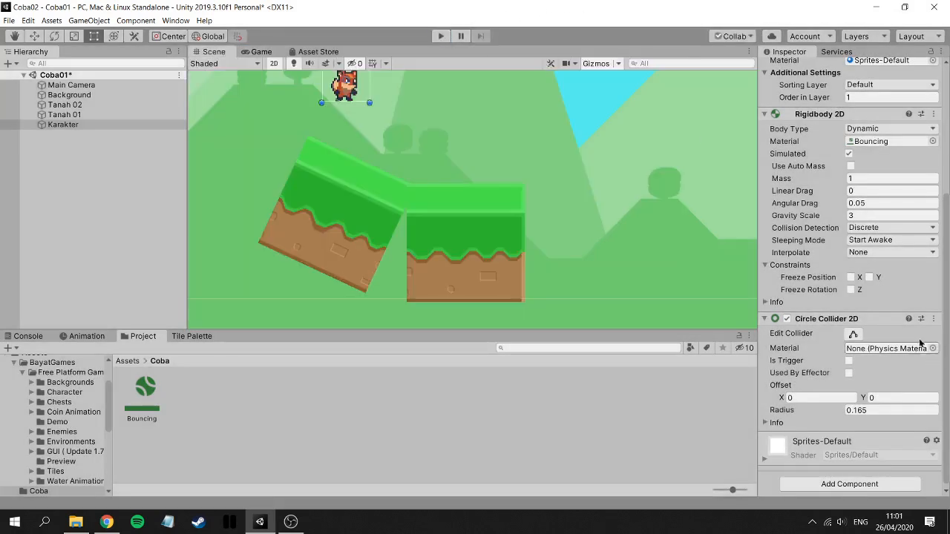
# Set Karakter's Rigidbody 2D Gravity Scale to 1, play-test the scene again and check the Bouncing material's settings.
pyautogui.click(855, 215)
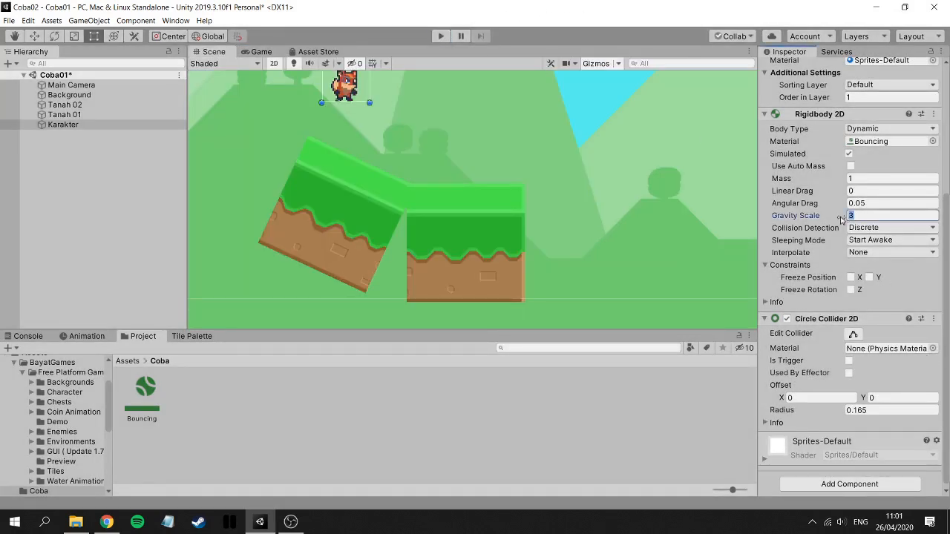
pyautogui.write('1')
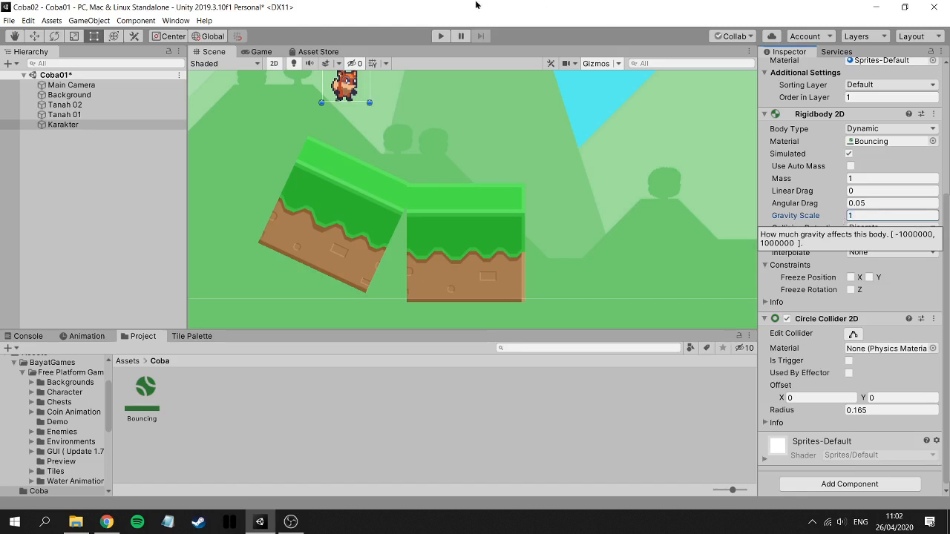
pyautogui.click(441, 37)
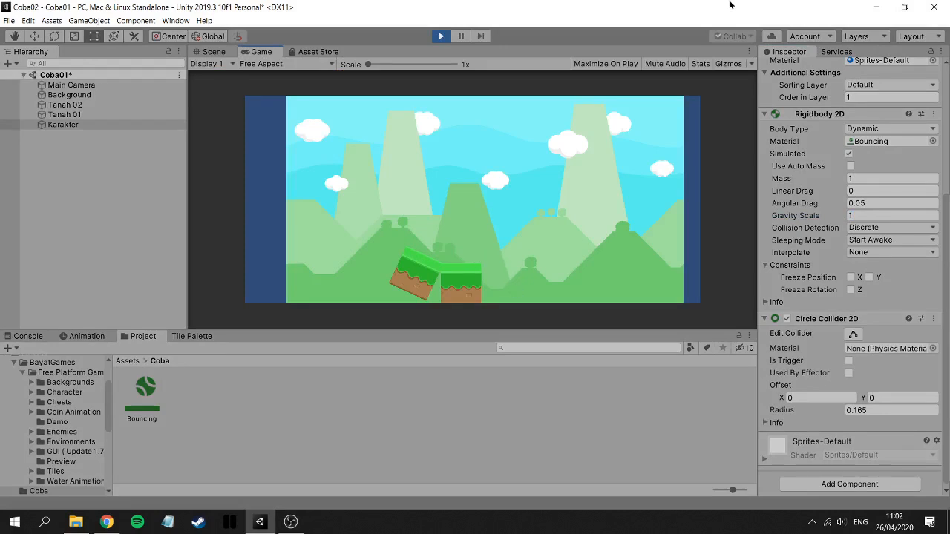
pyautogui.click(441, 37)
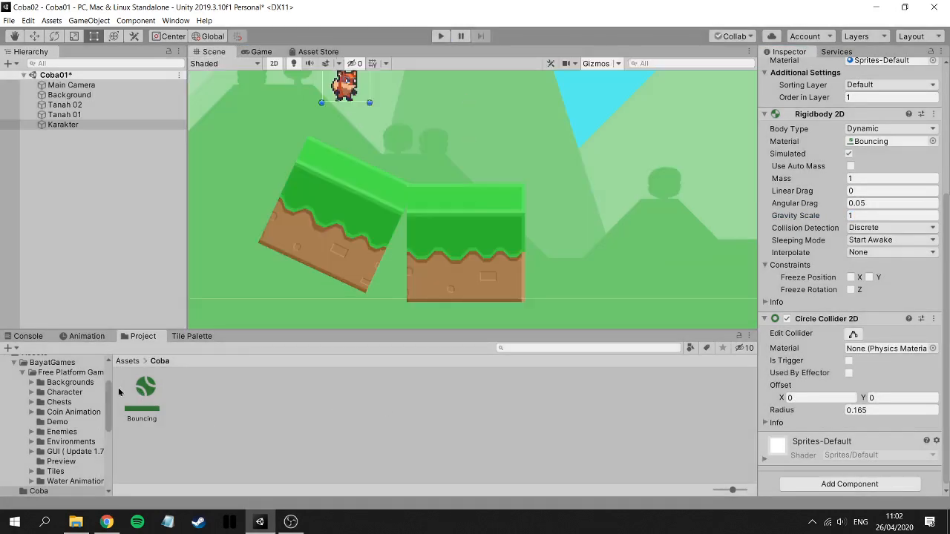
pyautogui.click(146, 389)
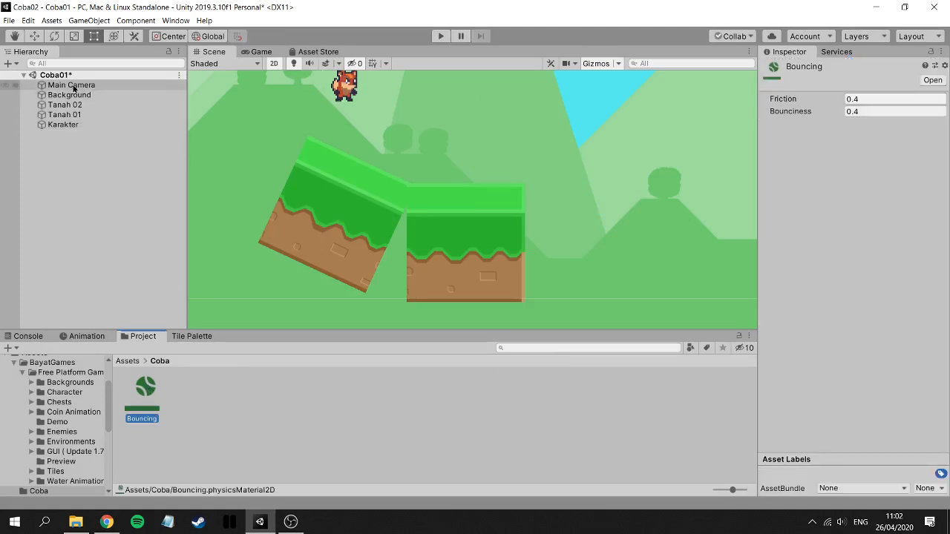
pyautogui.click(82, 125)
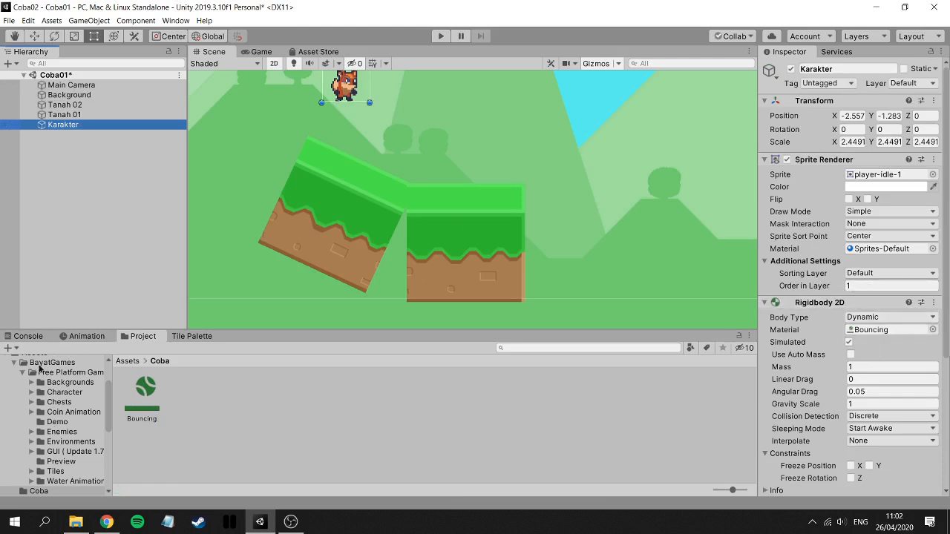
# Extend the flat ground beyond Tanah 01 with the 256x256 Spring tiles GrassJoinHillLeft at about X 1.43, Y -4.09 and GrassJoinHillLeft2 at about X 3.37, Y -4.06.
pyautogui.scroll(-4, 44, 401)
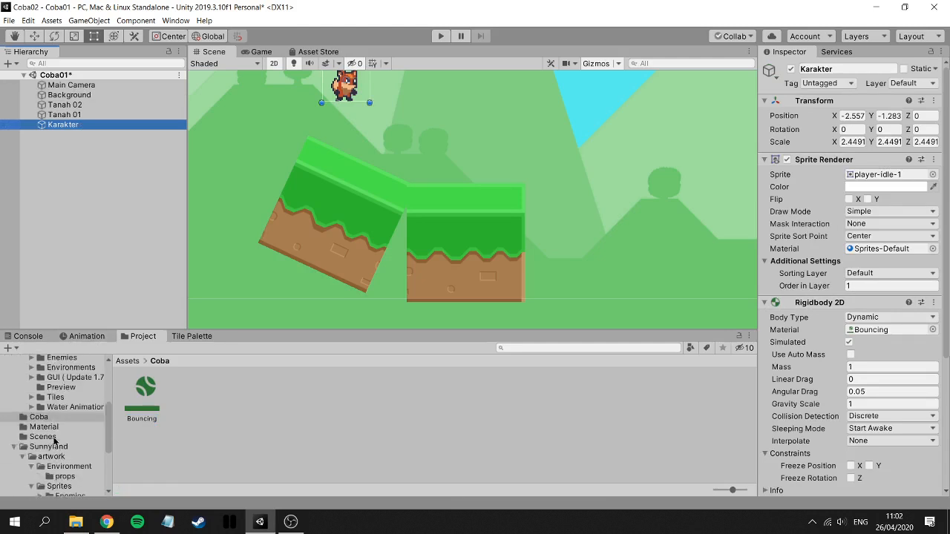
pyautogui.click(31, 398)
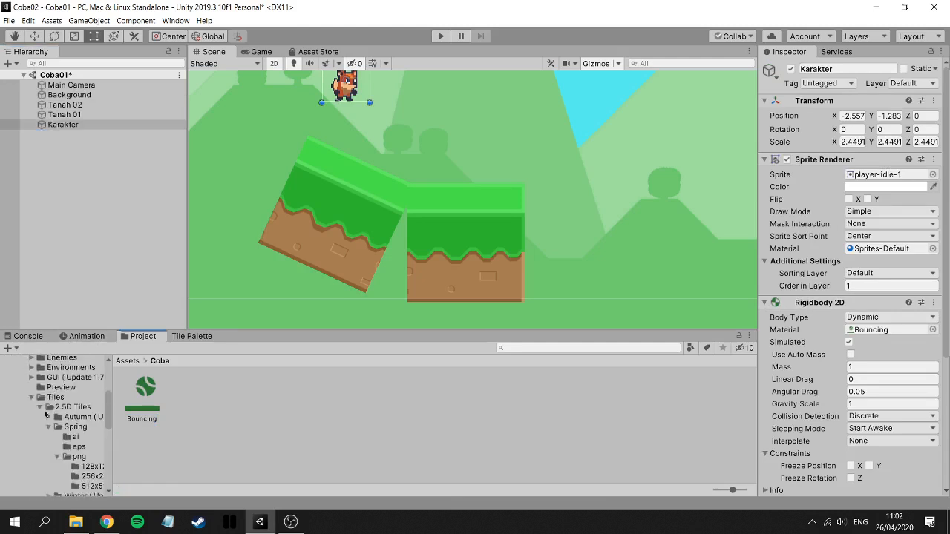
pyautogui.click(91, 479)
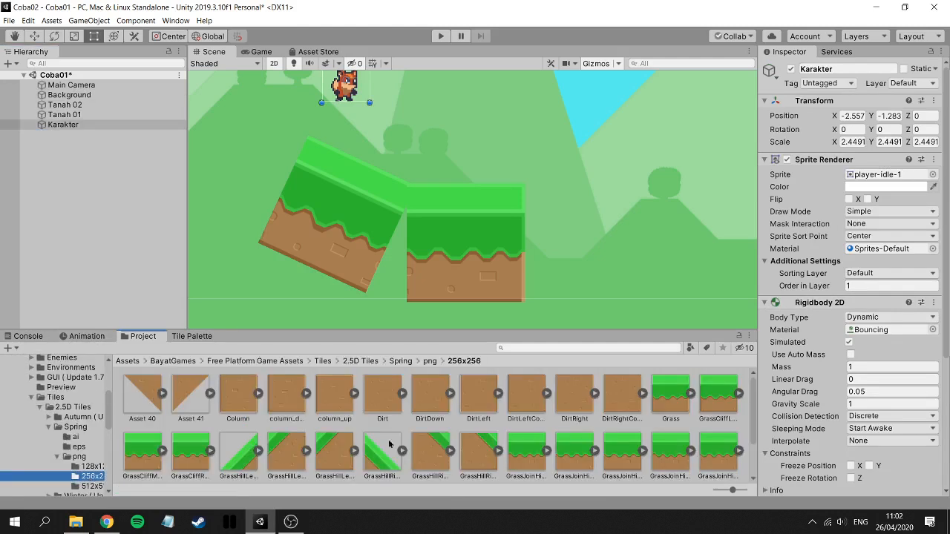
pyautogui.moveTo(528, 448); pyautogui.dragTo(582, 246)
pyautogui.click(584, 449)
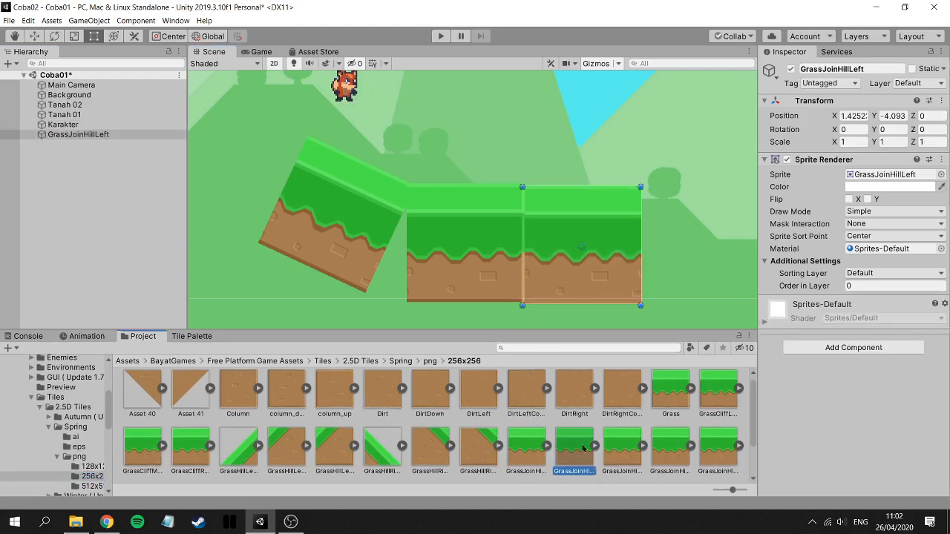
pyautogui.moveTo(583, 448); pyautogui.dragTo(697, 243)
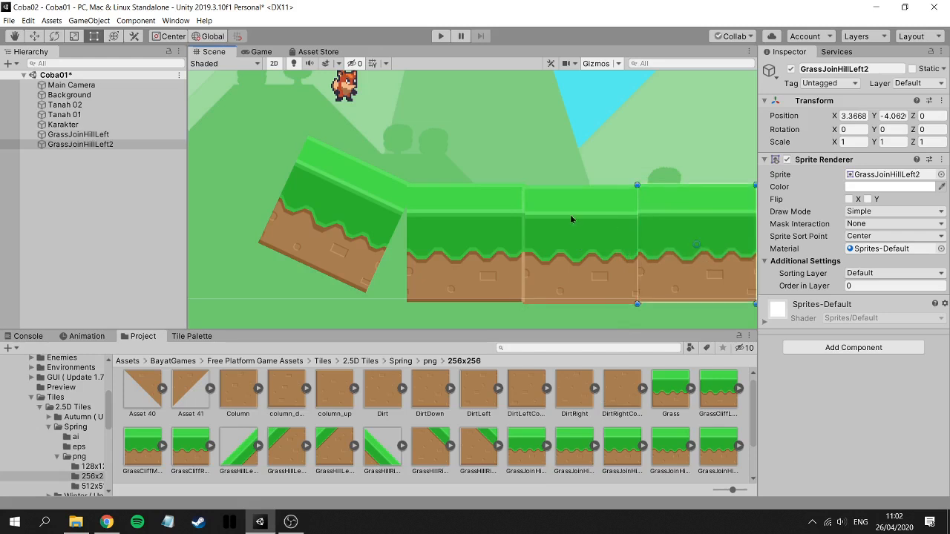
# Add an Edge Collider 2D to GrassJoinHillLeft and raise both ends of its edge to the grass surface.
pyautogui.click(571, 219)
pyautogui.click(881, 349)
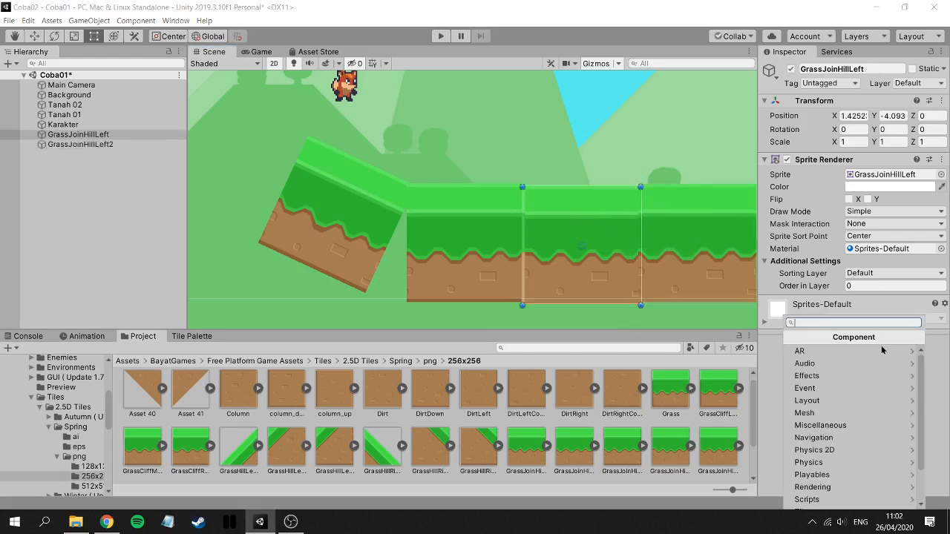
pyautogui.scroll(-3, 846, 475)
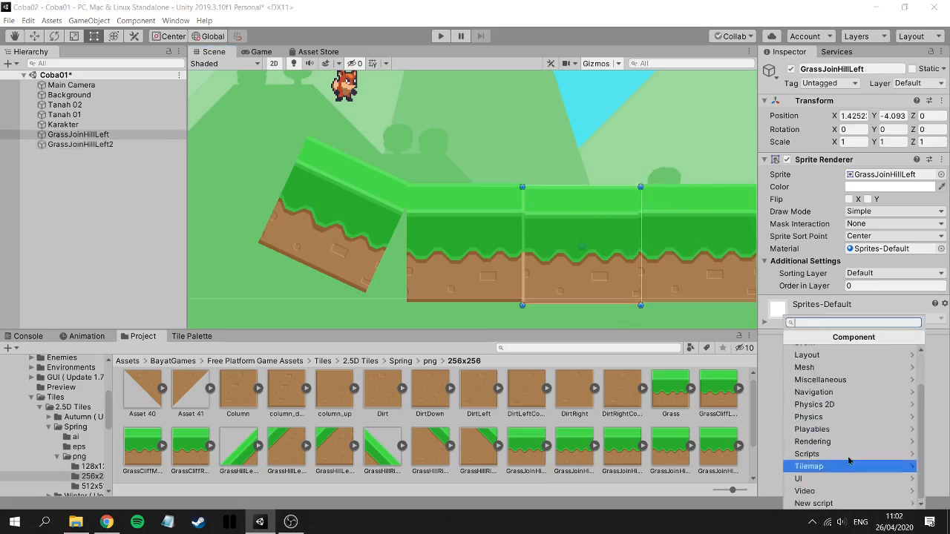
pyautogui.scroll(2, 849, 461)
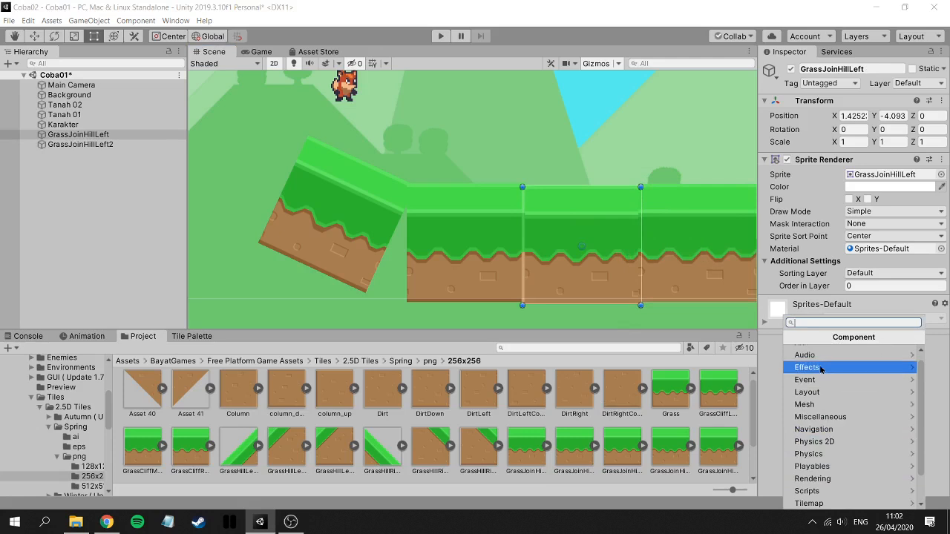
pyautogui.click(845, 442)
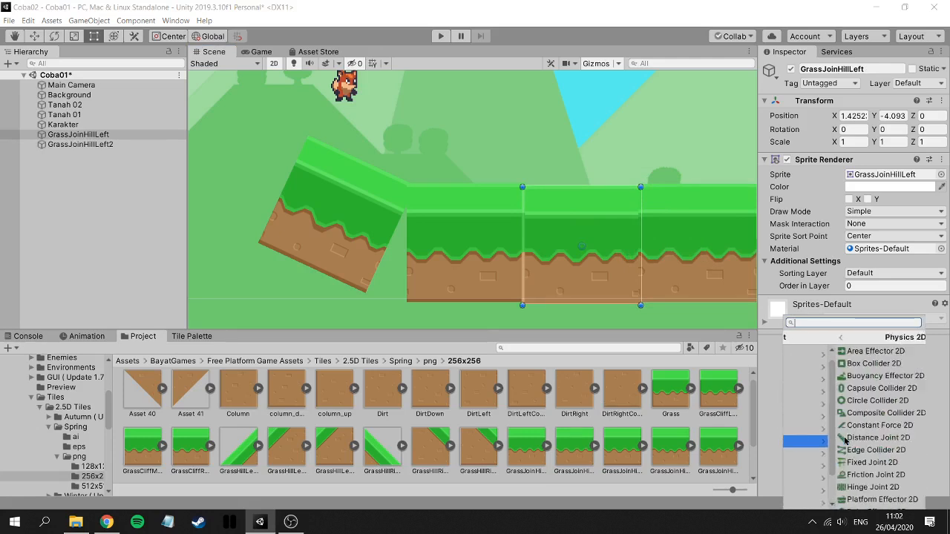
pyautogui.click(824, 450)
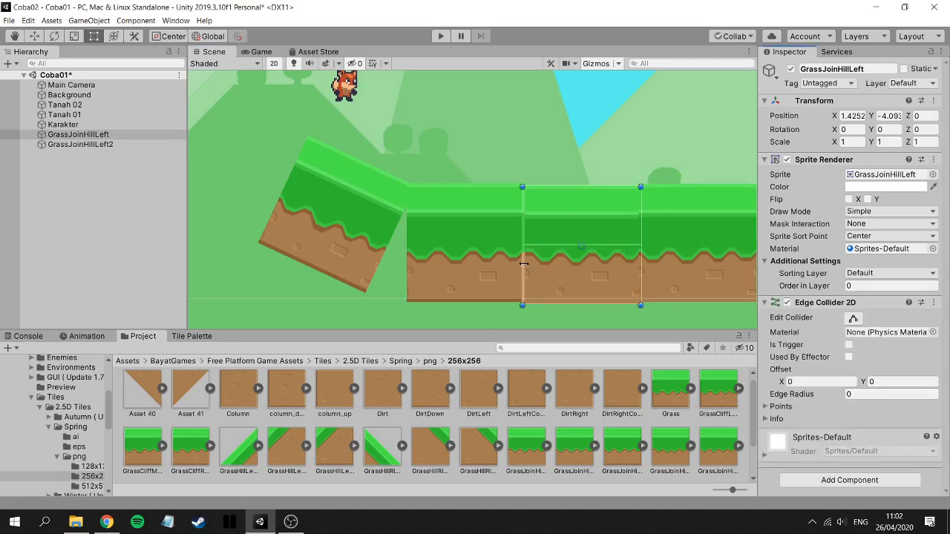
pyautogui.click(853, 319)
pyautogui.moveTo(523, 245); pyautogui.dragTo(525, 198)
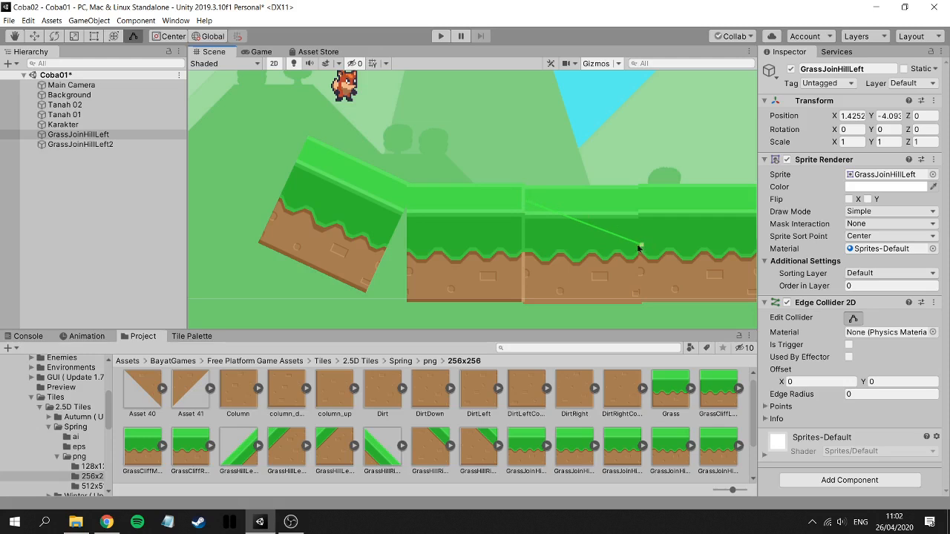
pyautogui.moveTo(641, 245); pyautogui.dragTo(630, 197)
# Give GrassJoinHillLeft2 an Edge Collider 2D and move its two end points up along the grass surface.
pyautogui.click(711, 246)
pyautogui.click(854, 348)
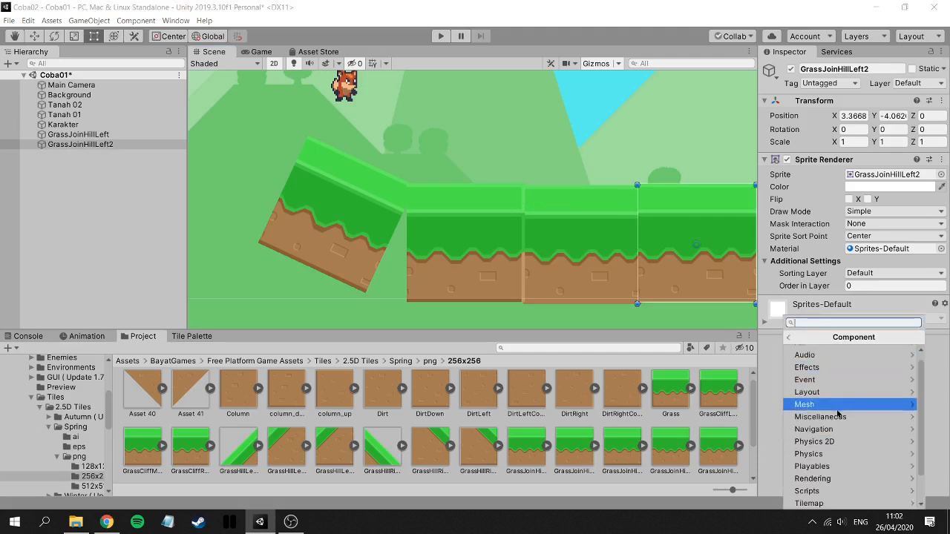
pyautogui.click(833, 442)
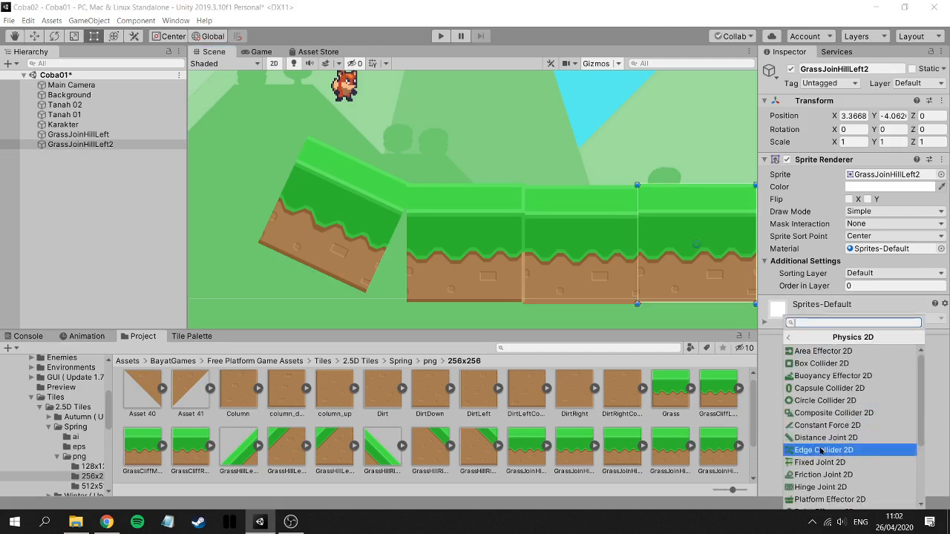
pyautogui.click(830, 450)
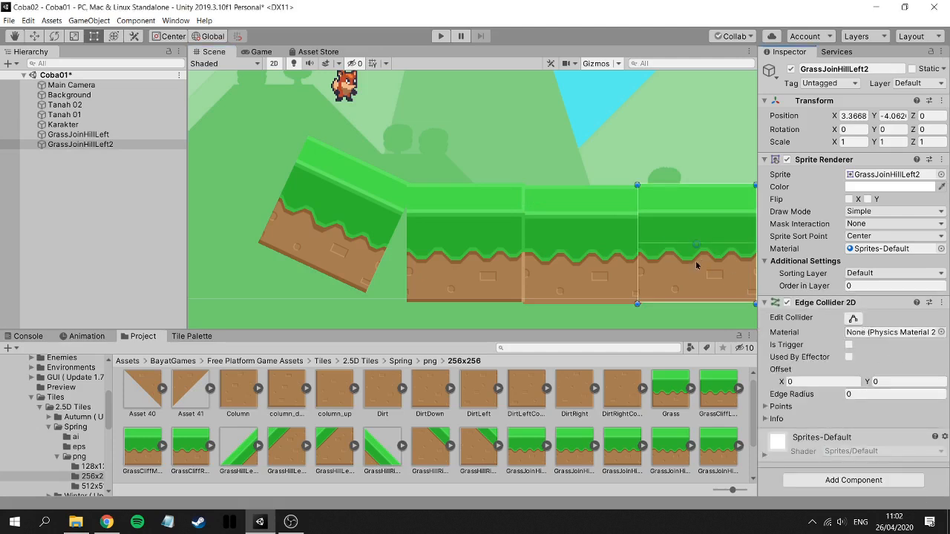
pyautogui.click(852, 319)
pyautogui.moveTo(637, 242); pyautogui.dragTo(640, 199)
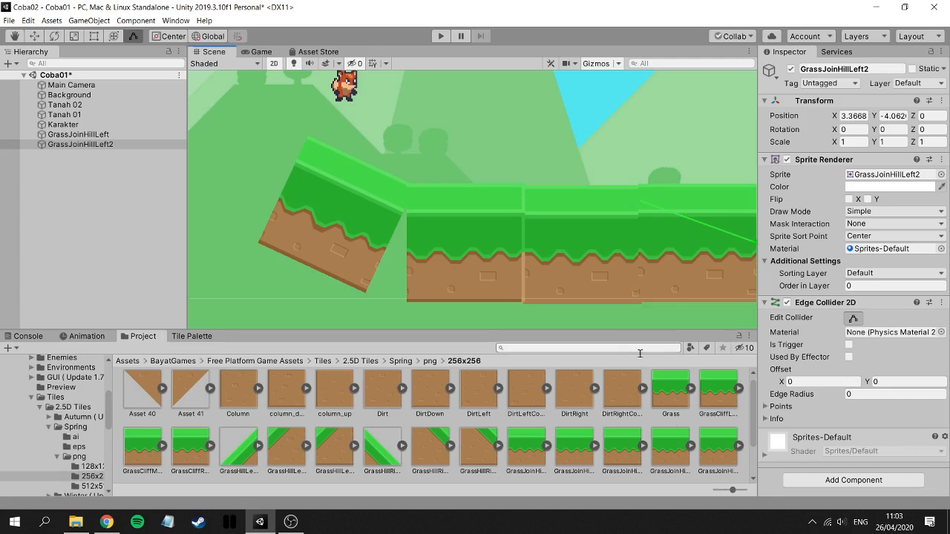
pyautogui.moveTo(689, 294); pyautogui.dragTo(647, 280, button='middle')
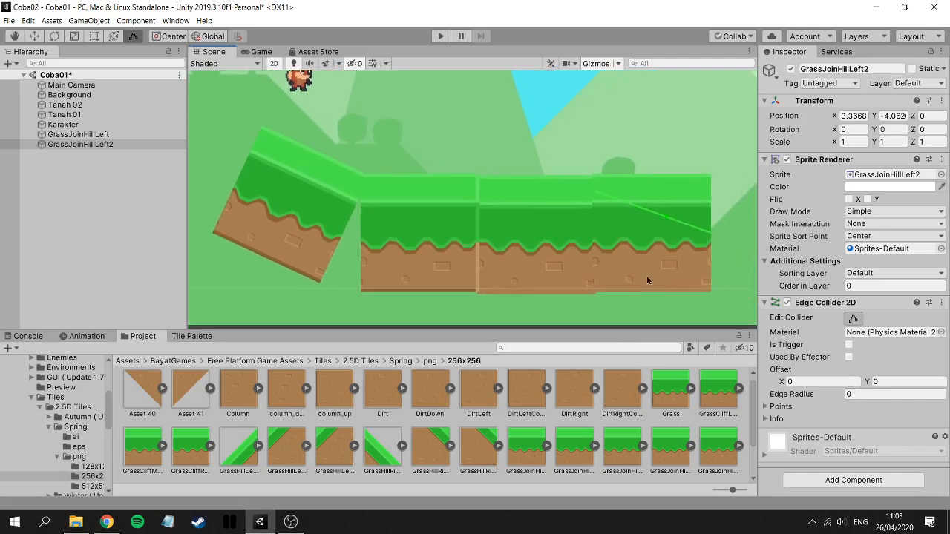
pyautogui.moveTo(710, 232); pyautogui.dragTo(707, 194)
# Replace Karakter's Circle Collider 2D with a Polygon Collider 2D.
pyautogui.click(293, 85)
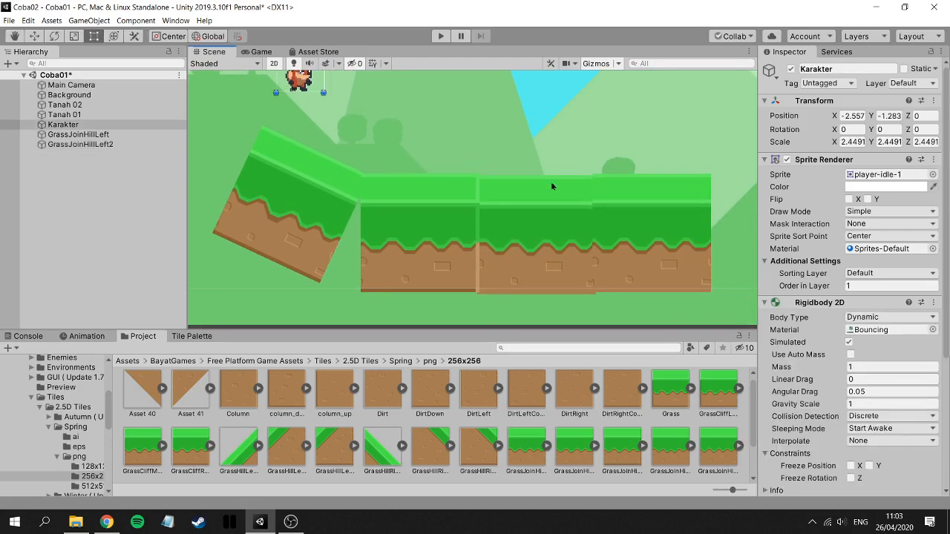
pyautogui.scroll(-5, 873, 319)
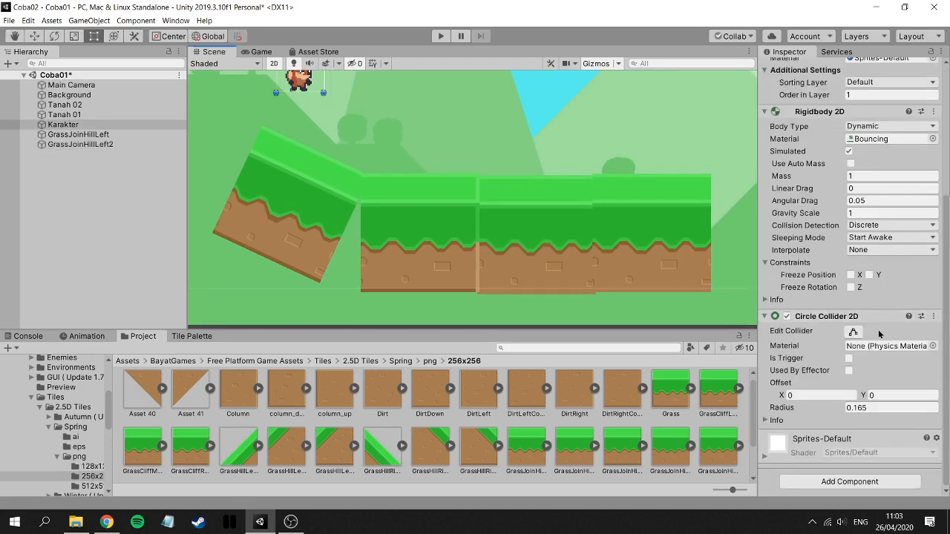
pyautogui.click(933, 319)
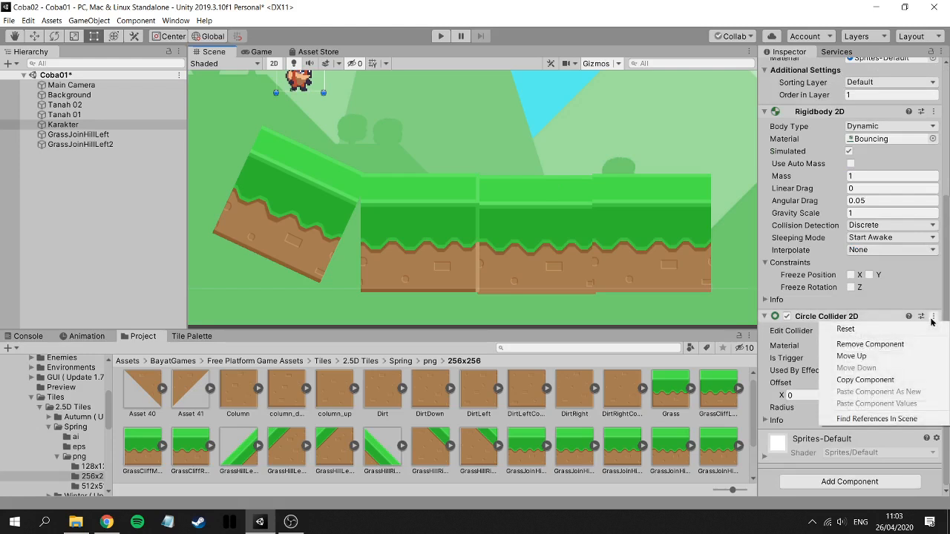
pyautogui.click(870, 343)
pyautogui.scroll(-1, 915, 440)
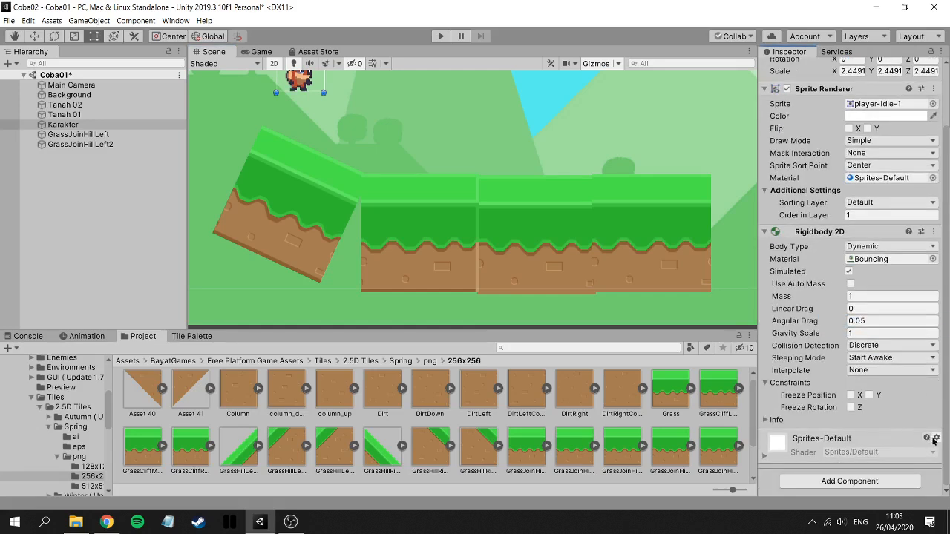
pyautogui.click(824, 481)
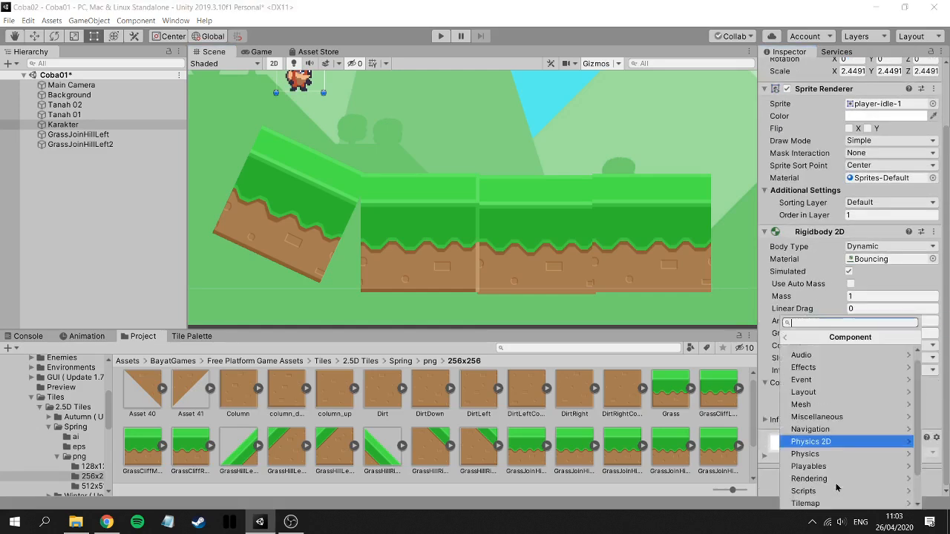
pyautogui.click(879, 441)
pyautogui.scroll(-3, 843, 456)
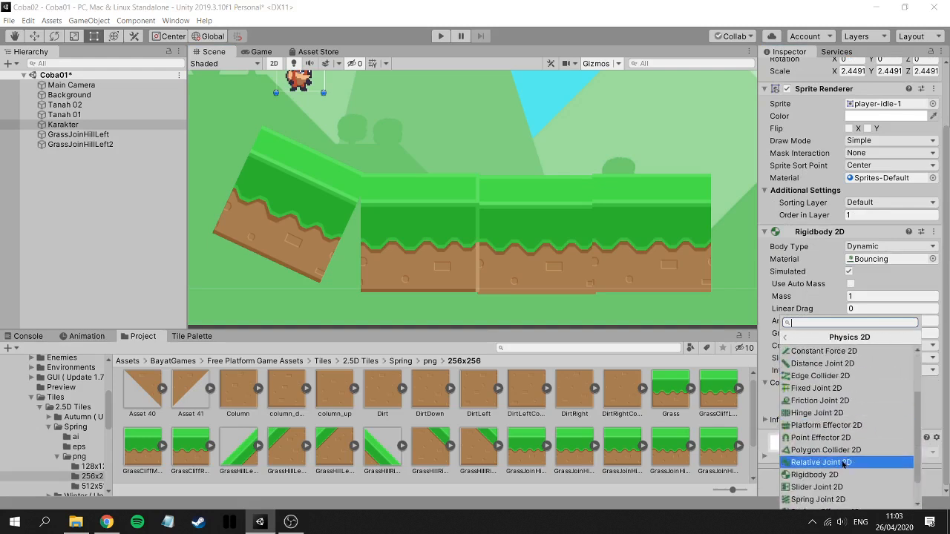
pyautogui.click(842, 454)
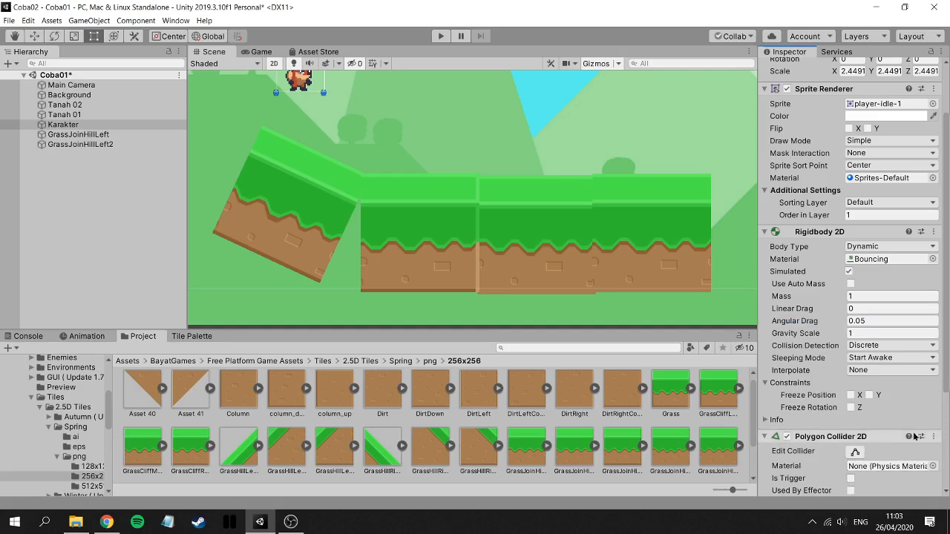
# Play-test how Karakter moves over the slope and extended ground with its polygon collider, then stop the game.
pyautogui.scroll(-2, 436, 178)
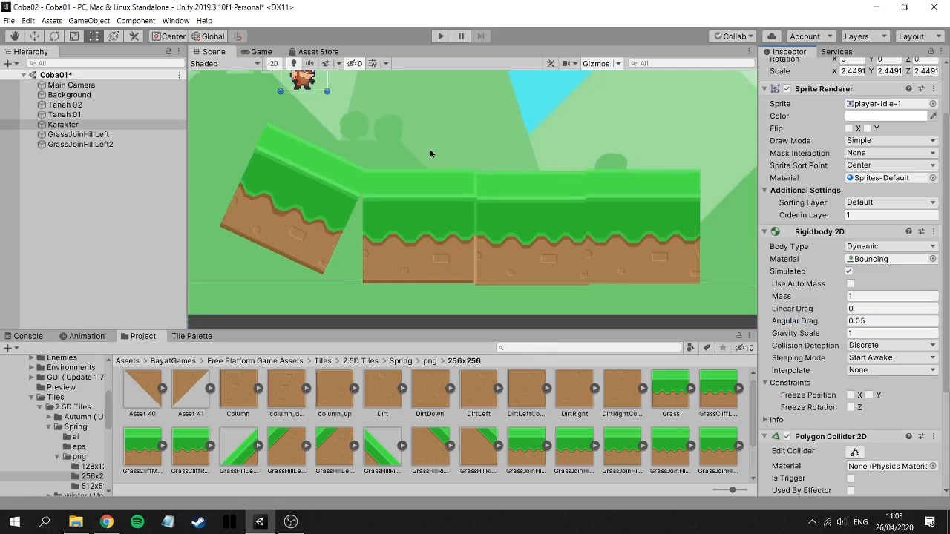
pyautogui.click(439, 36)
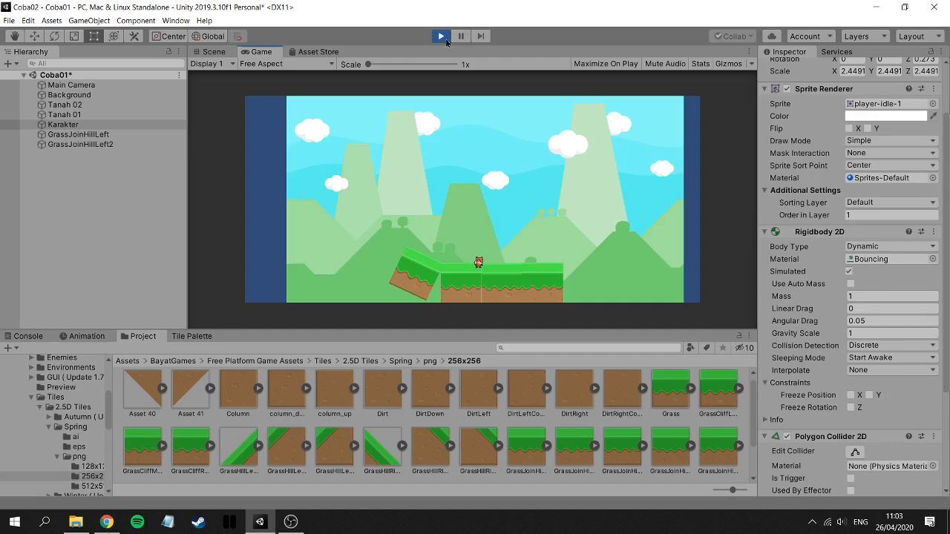
pyautogui.hotkey('ctrl', 'p')
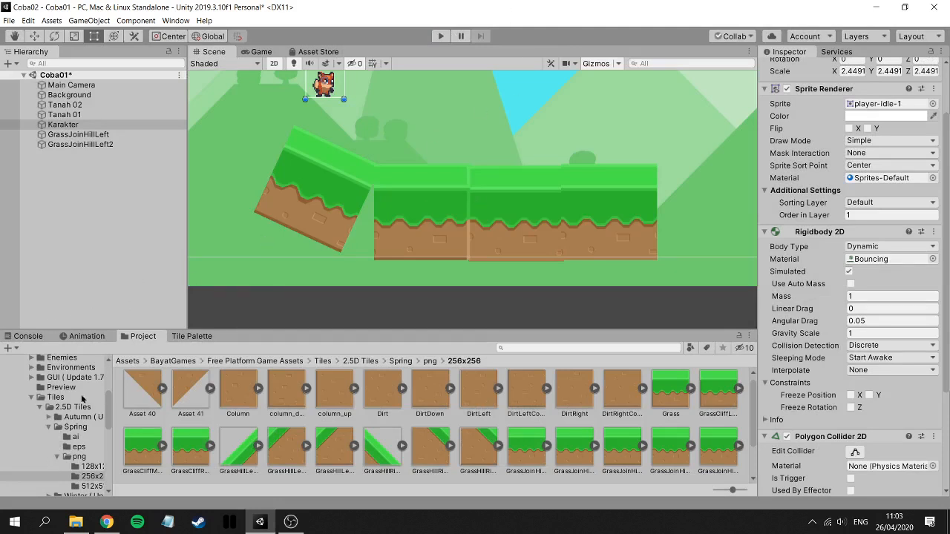
# Create a Physics Material 2D named Friction inside the Coba folder.
pyautogui.scroll(5, 82, 399)
pyautogui.click(25, 410)
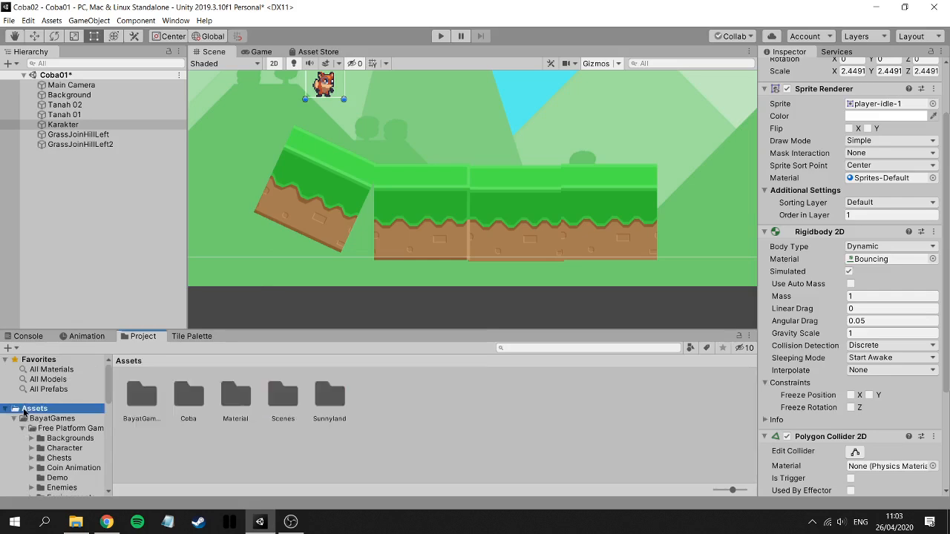
pyautogui.doubleClick(190, 394)
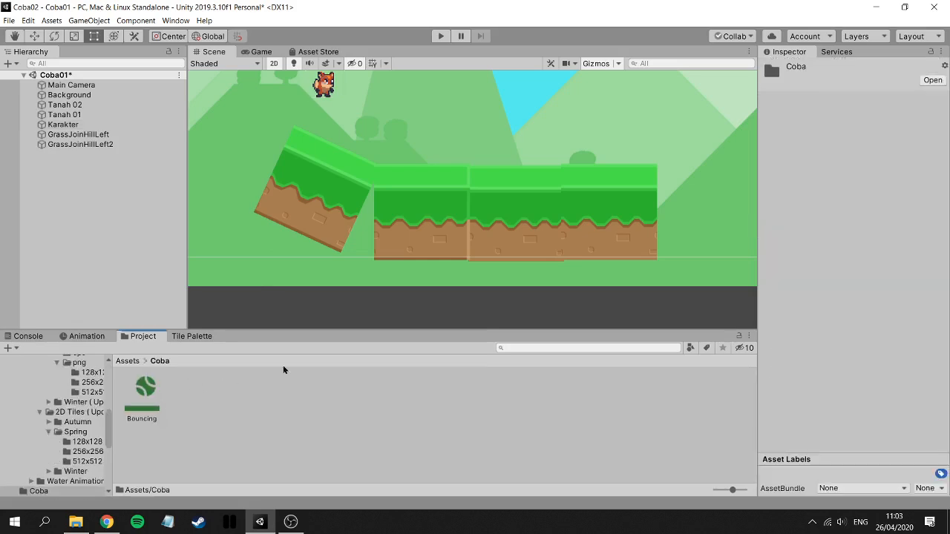
pyautogui.rightClick(195, 387)
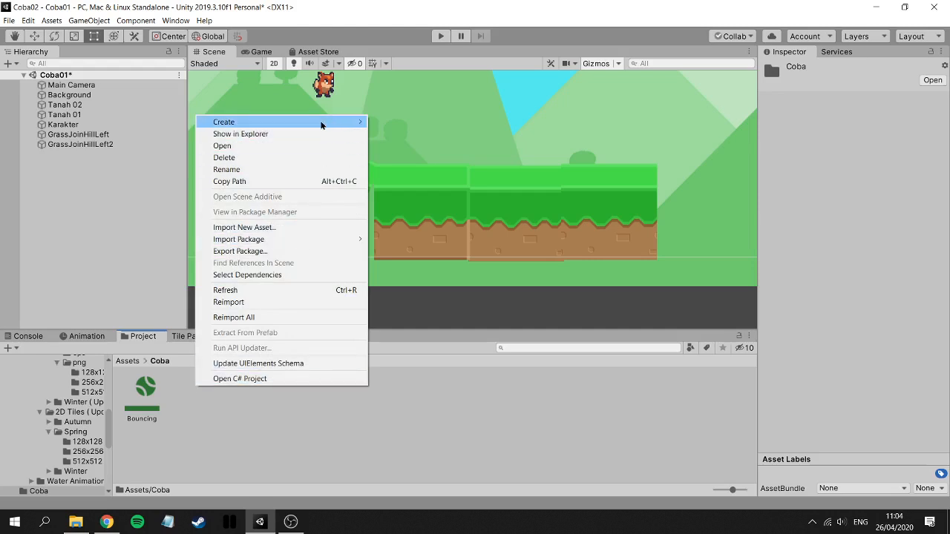
pyautogui.moveTo(320, 123)
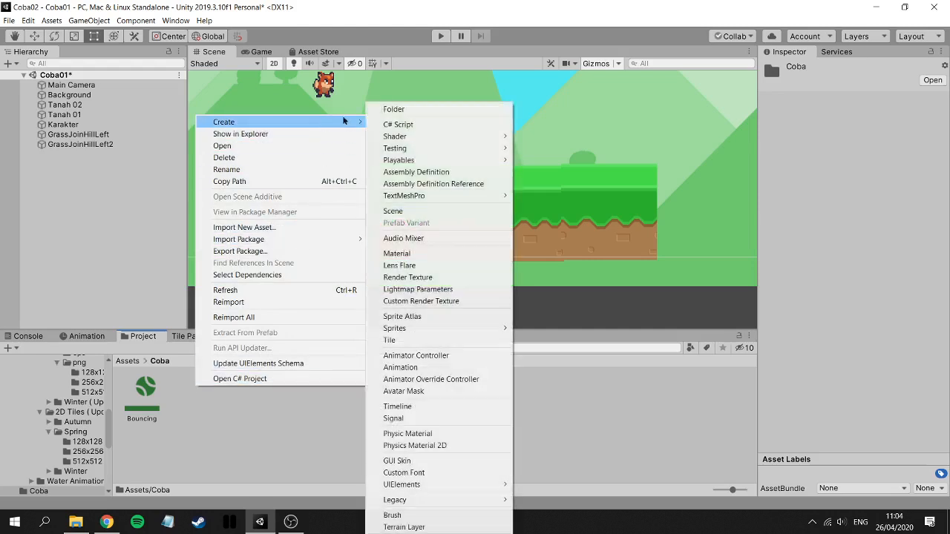
pyautogui.click(414, 447)
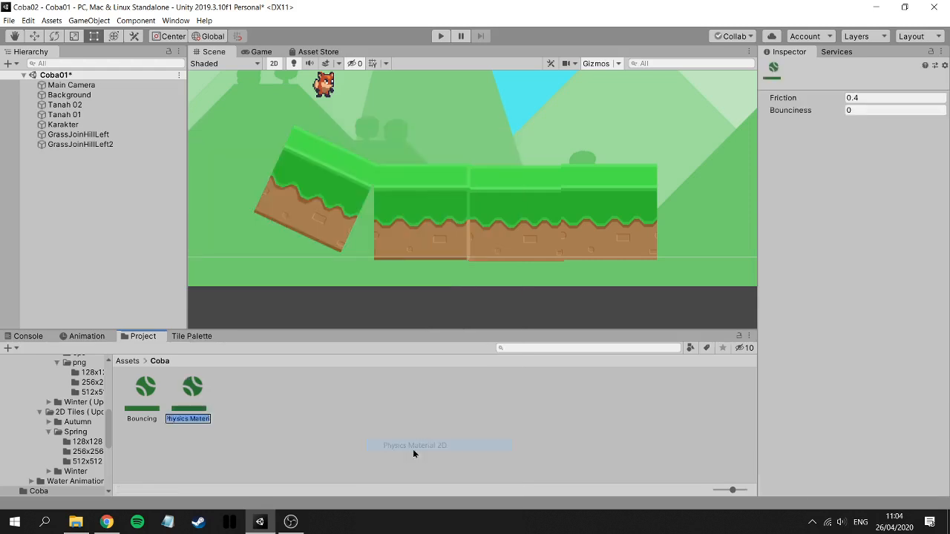
pyautogui.write('Fricti')
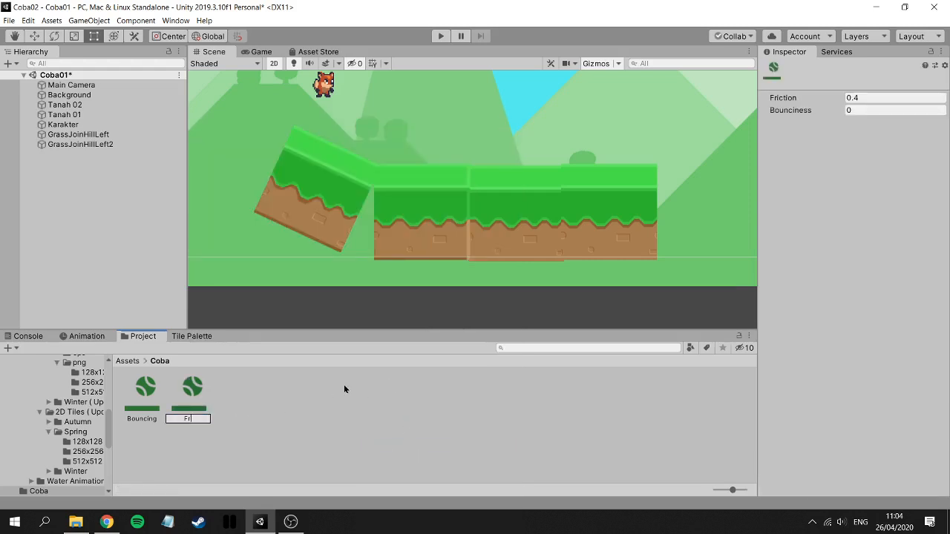
pyautogui.write('on')
pyautogui.press('Return')
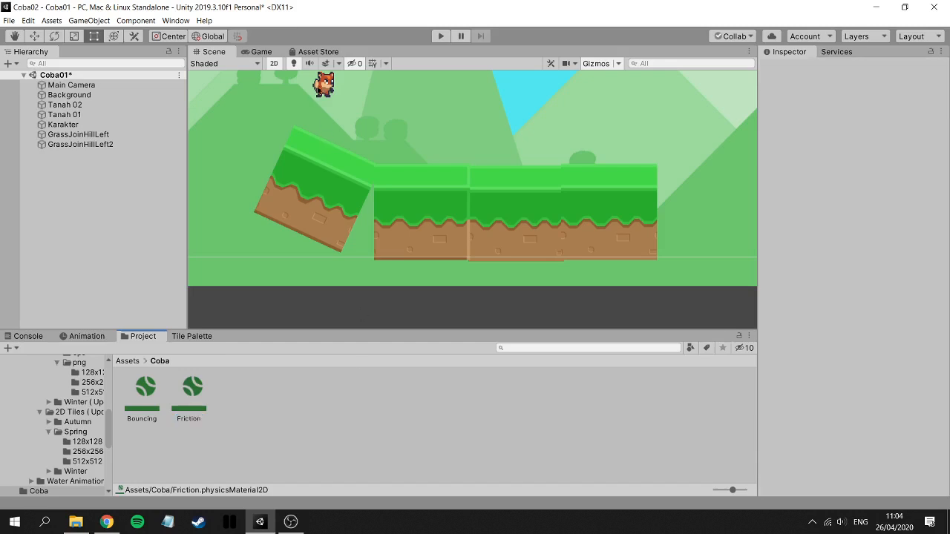
# Set the Friction material's Friction value to 0.8.
pyautogui.click(321, 87)
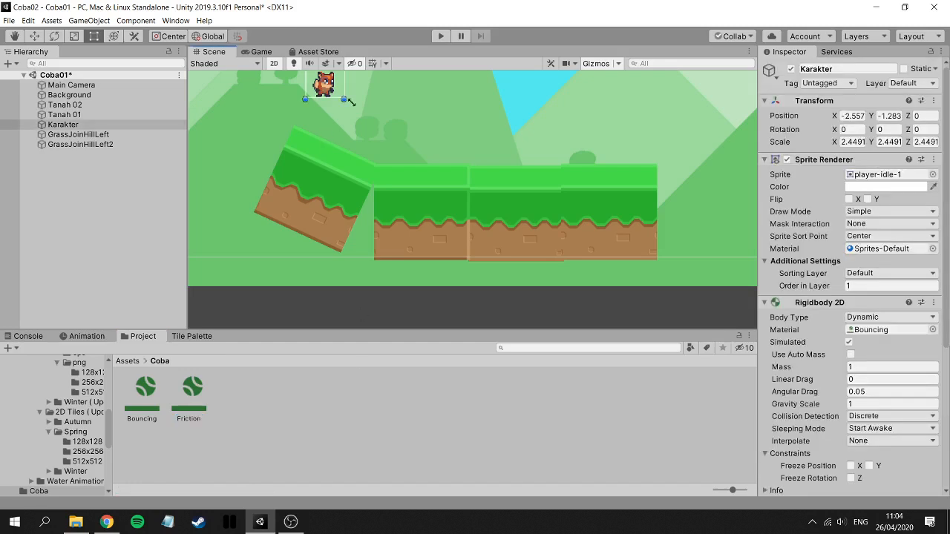
pyautogui.click(195, 388)
pyautogui.doubleClick(855, 100)
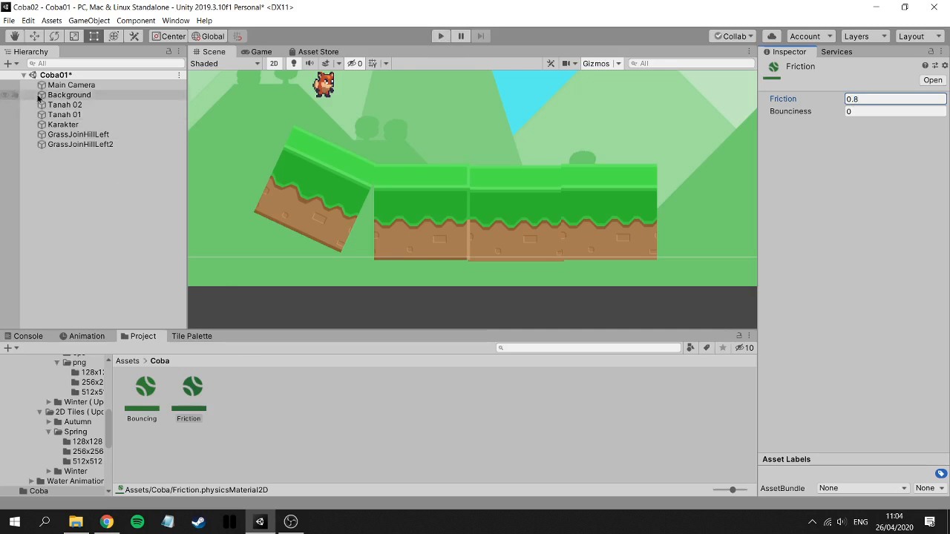
# Assign the Friction material to Karakter's Rigidbody 2D in place of Bouncing and play-test the scene.
pyautogui.click(60, 115)
pyautogui.click(59, 124)
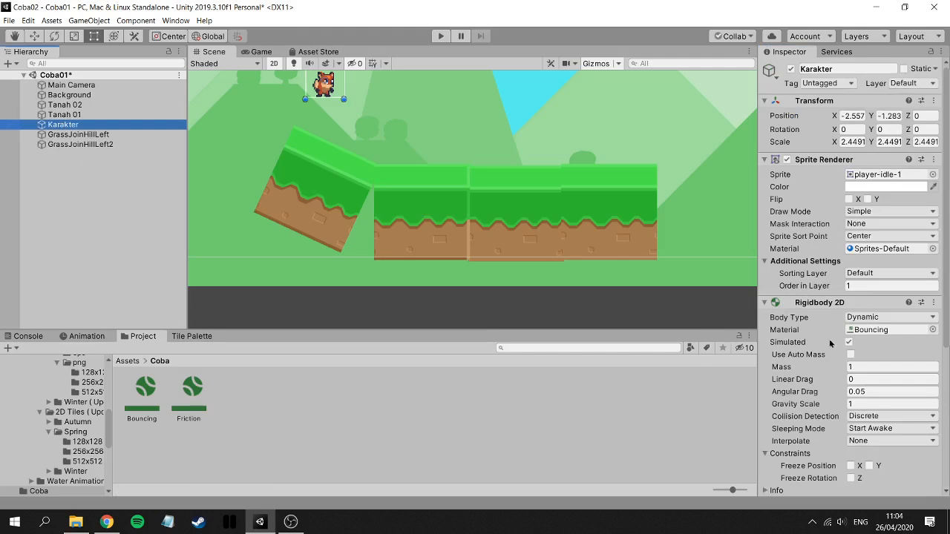
pyautogui.click(933, 330)
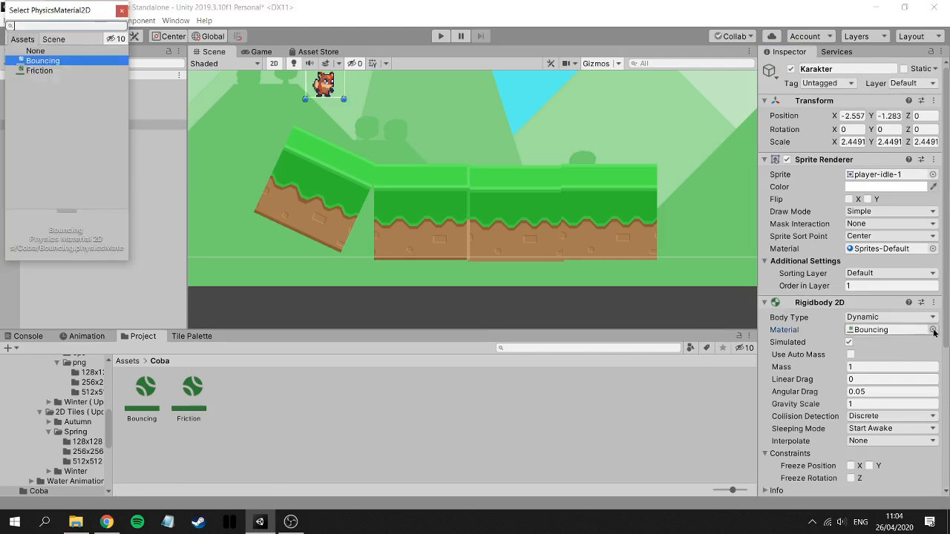
pyautogui.click(122, 11)
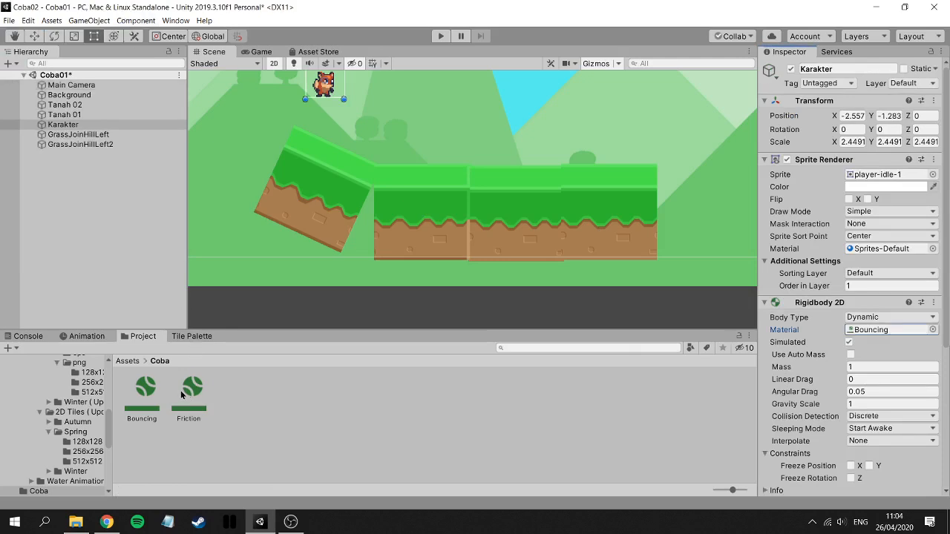
pyautogui.moveTo(180, 390); pyautogui.dragTo(869, 327)
pyautogui.moveTo(197, 383); pyautogui.dragTo(888, 336)
pyautogui.click(440, 37)
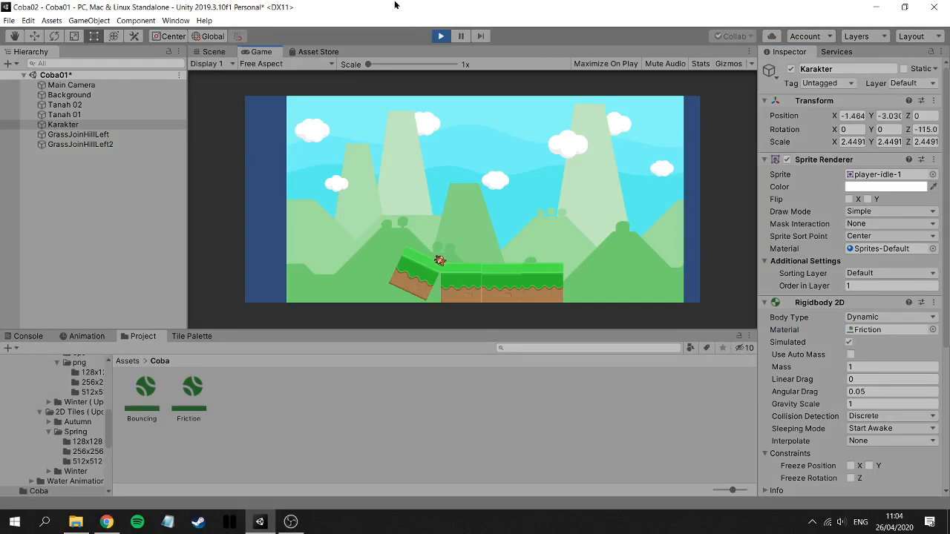
pyautogui.click(441, 36)
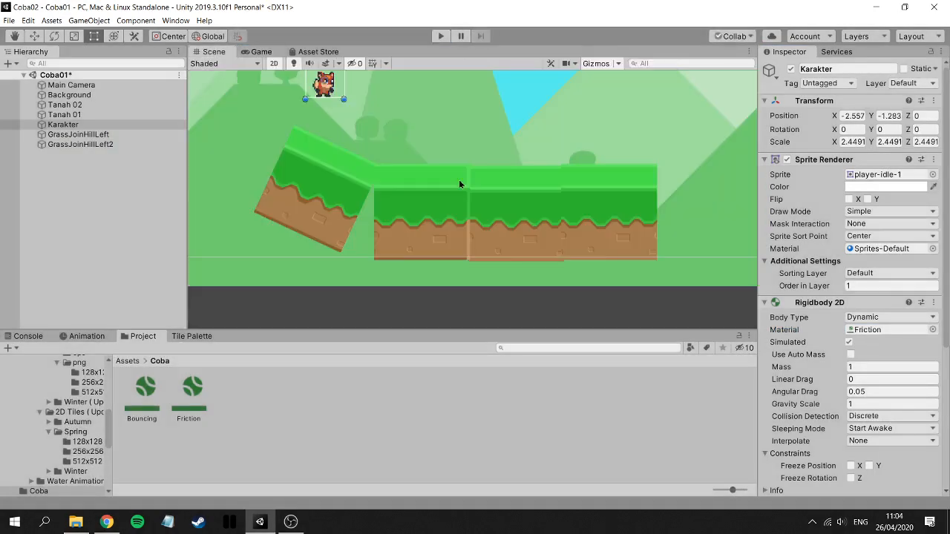
# Set the Friction material's Friction value to 0.1, play-test the scene, and stop the game.
pyautogui.click(193, 388)
pyautogui.click(854, 100)
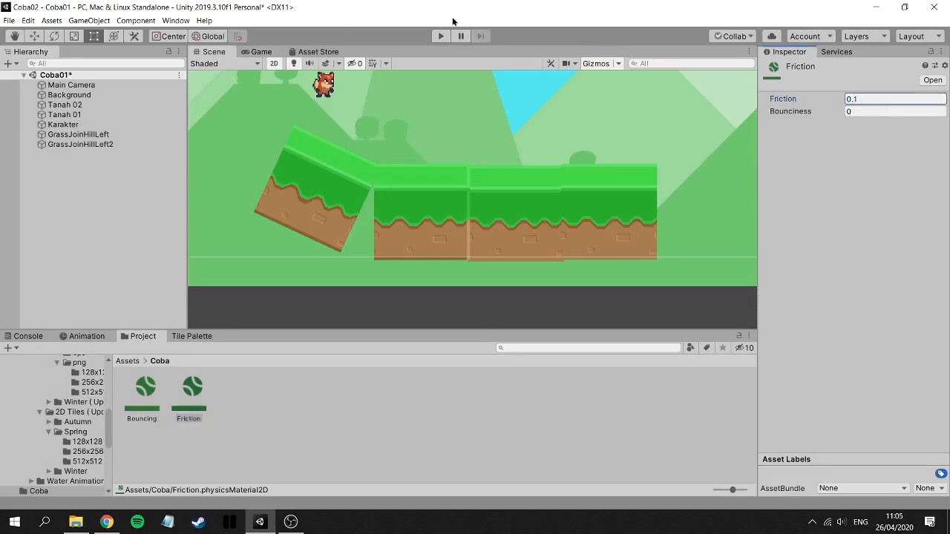
pyautogui.click(441, 36)
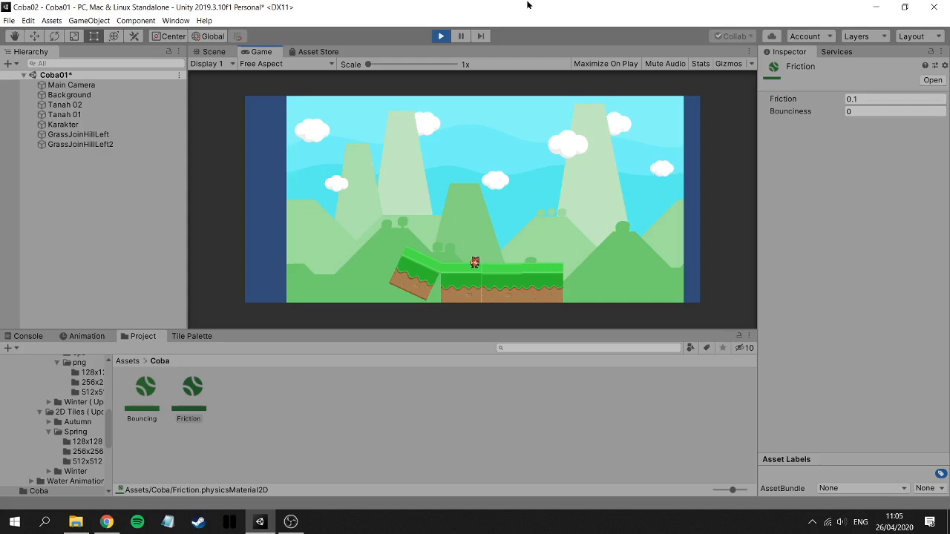
pyautogui.click(440, 36)
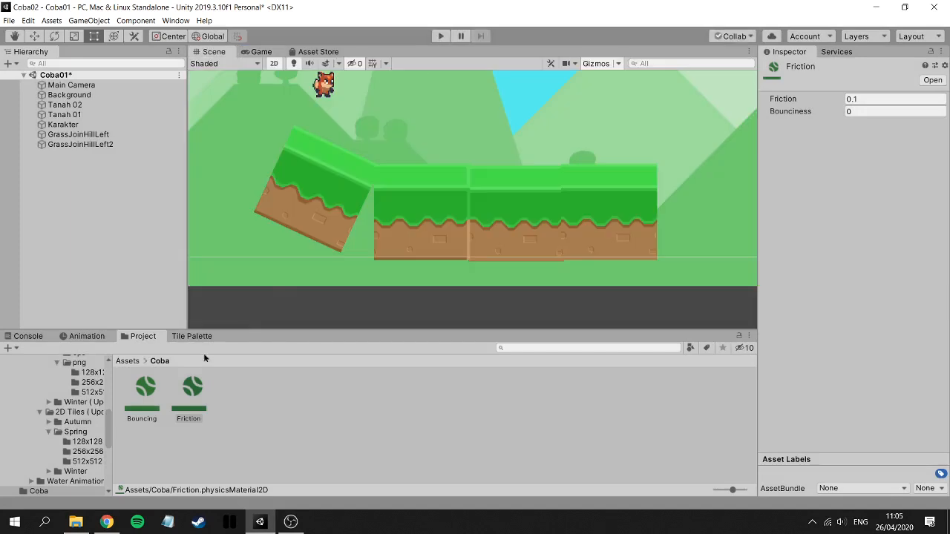
# Open the png/4x folder of Coin Animation in the Free Platform Game Assets.
pyautogui.moveTo(106, 431); pyautogui.dragTo(103, 395)
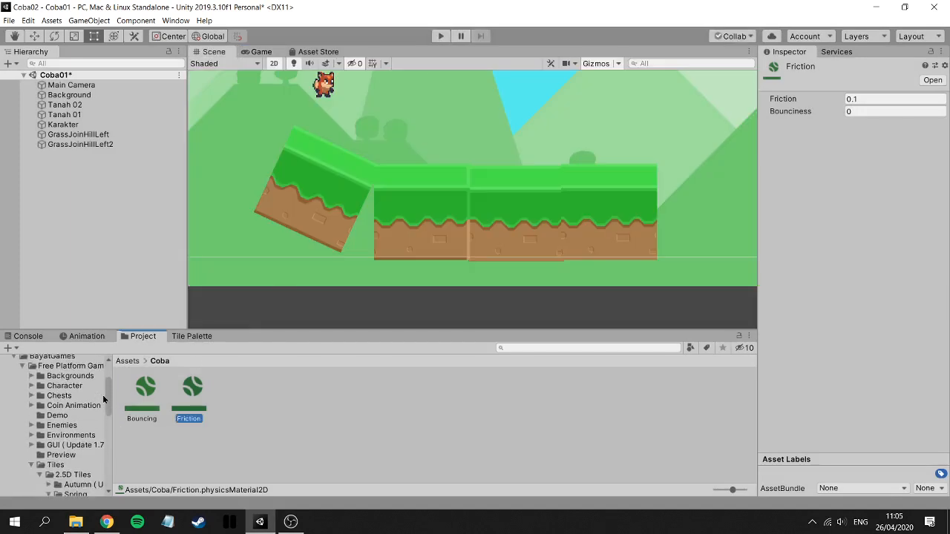
pyautogui.click(30, 462)
pyautogui.click(26, 402)
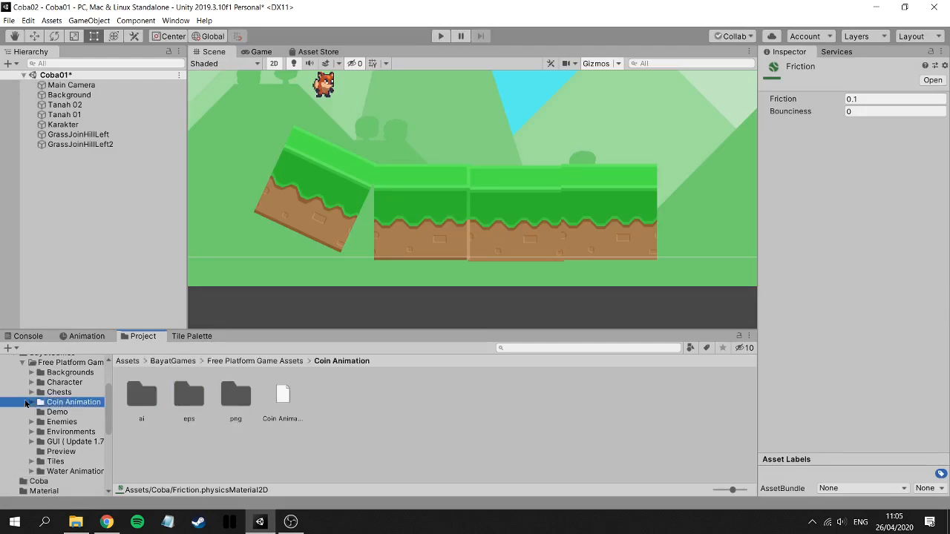
pyautogui.scroll(3, 50, 405)
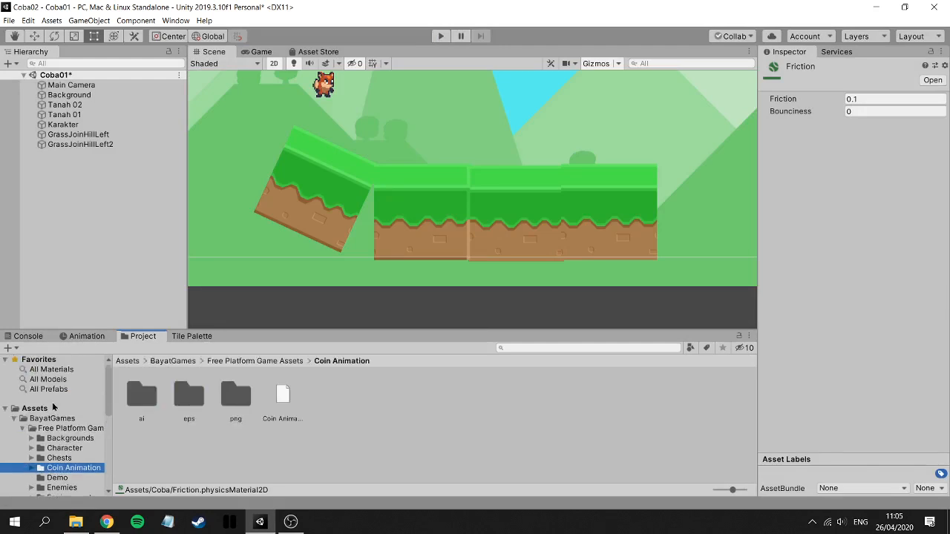
pyautogui.doubleClick(237, 399)
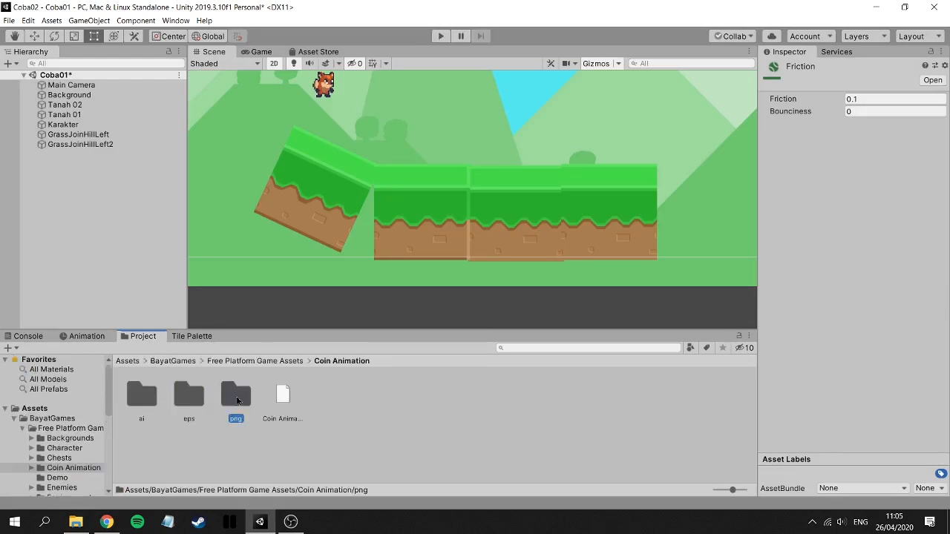
pyautogui.doubleClick(183, 402)
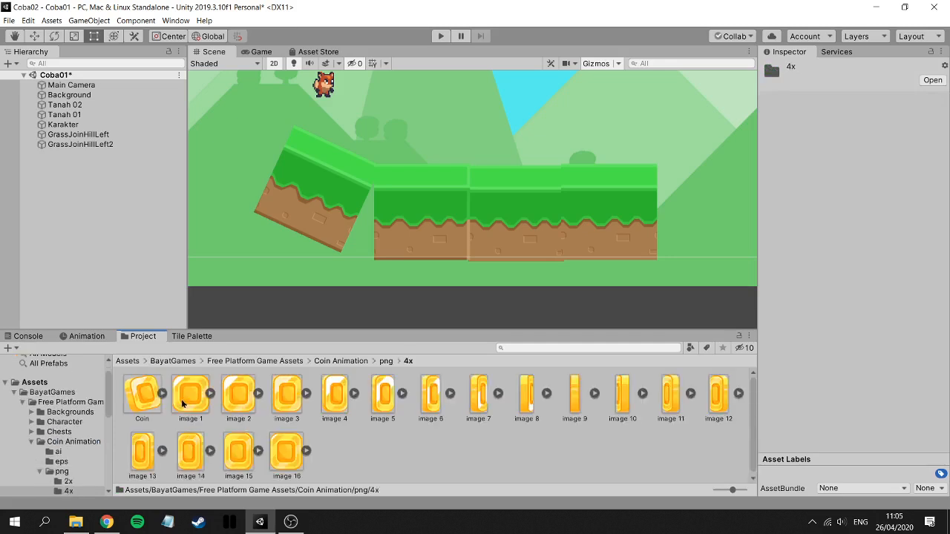
# Place the coin frames image 1 through image 16 together in the scene above the ground as one animated sprite.
pyautogui.click(182, 398)
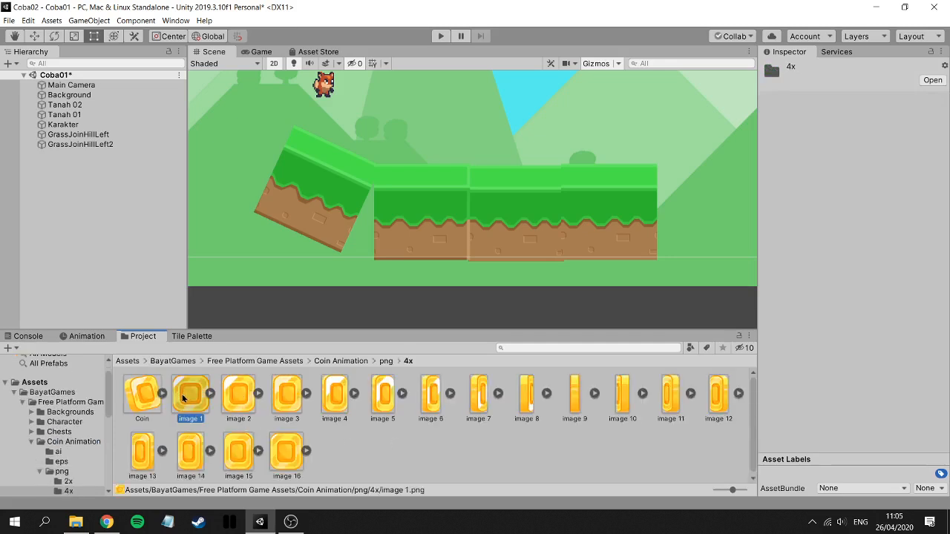
pyautogui.keyDown('shift'); pyautogui.click(282, 456); pyautogui.keyUp('shift')
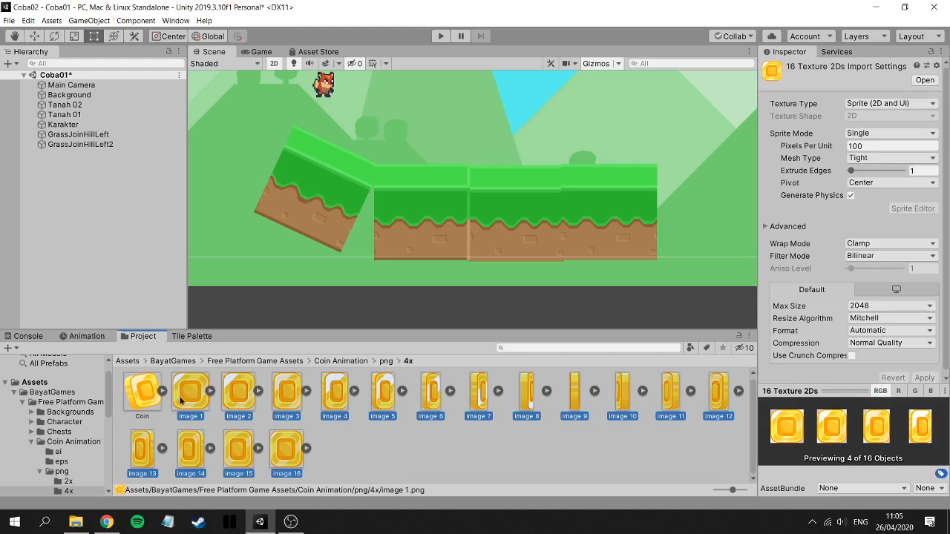
pyautogui.moveTo(181, 401); pyautogui.dragTo(561, 101)
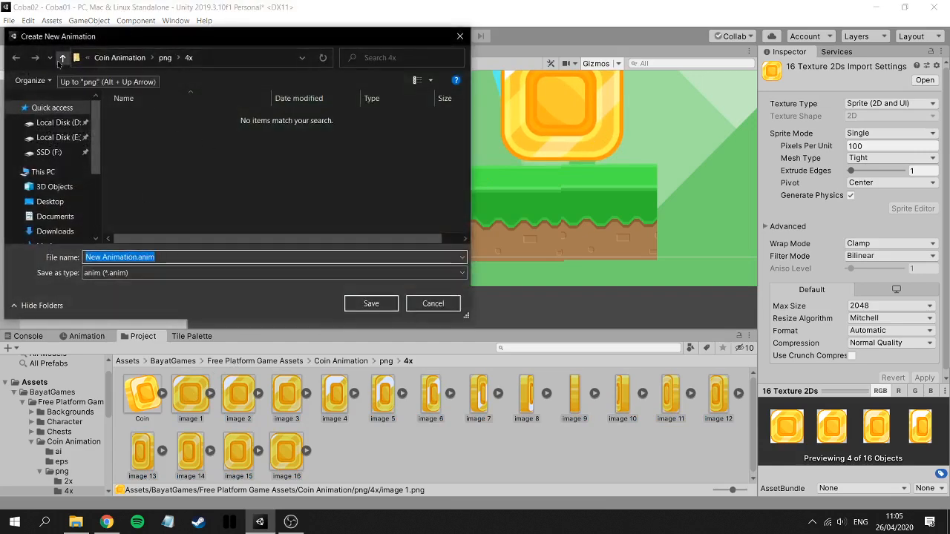
# Create a folder named Animasi in the project's Assets folder and open it as the new animation's save location.
pyautogui.click(63, 59)
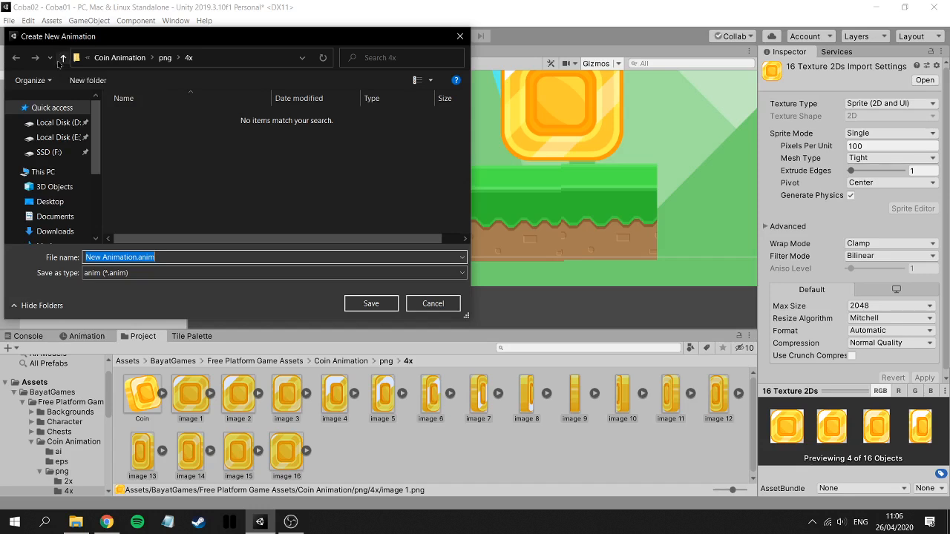
pyautogui.click(62, 59)
pyautogui.click(63, 58)
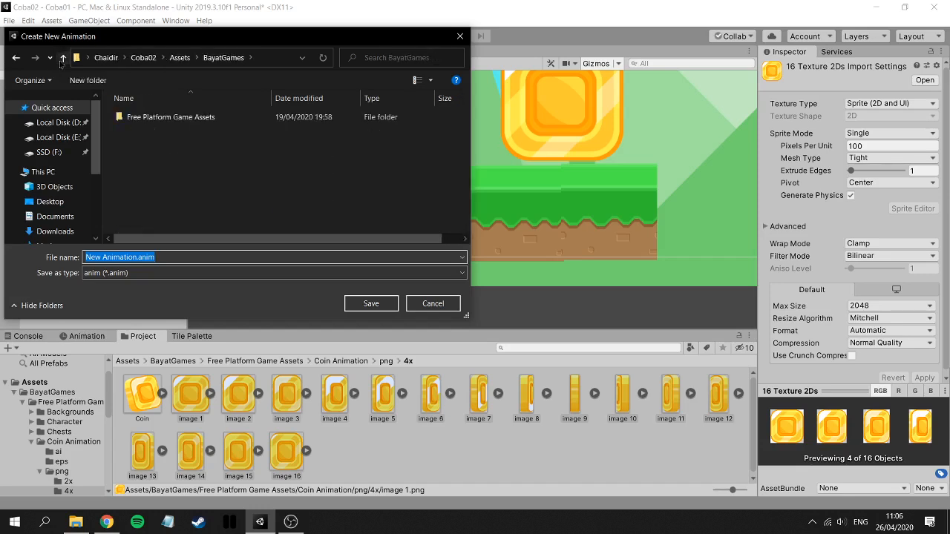
pyautogui.click(63, 59)
pyautogui.click(223, 214)
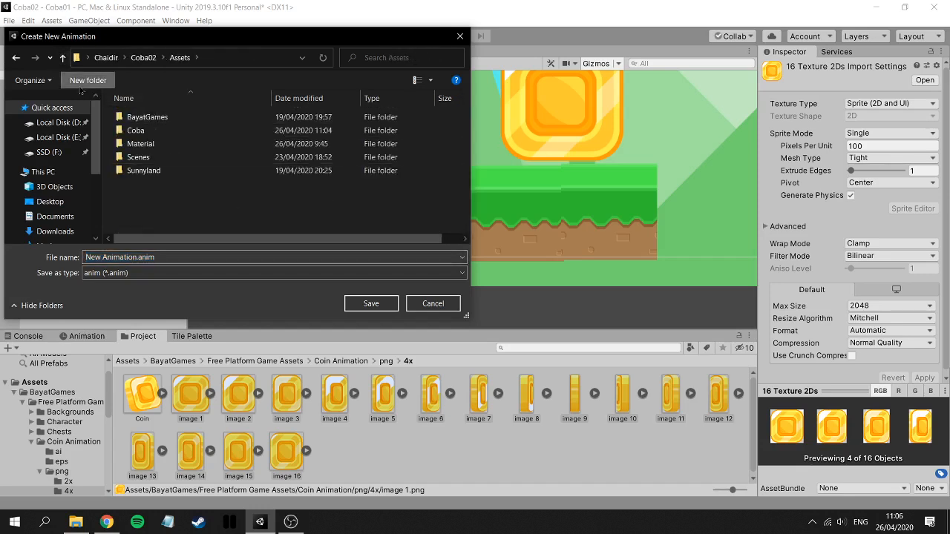
pyautogui.click(88, 80)
pyautogui.write('Animasi')
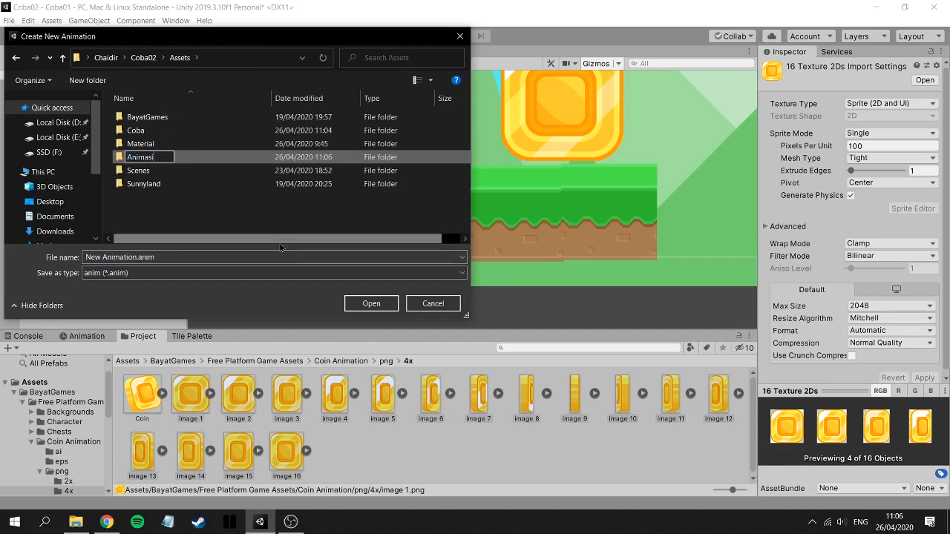
pyautogui.press('Return')
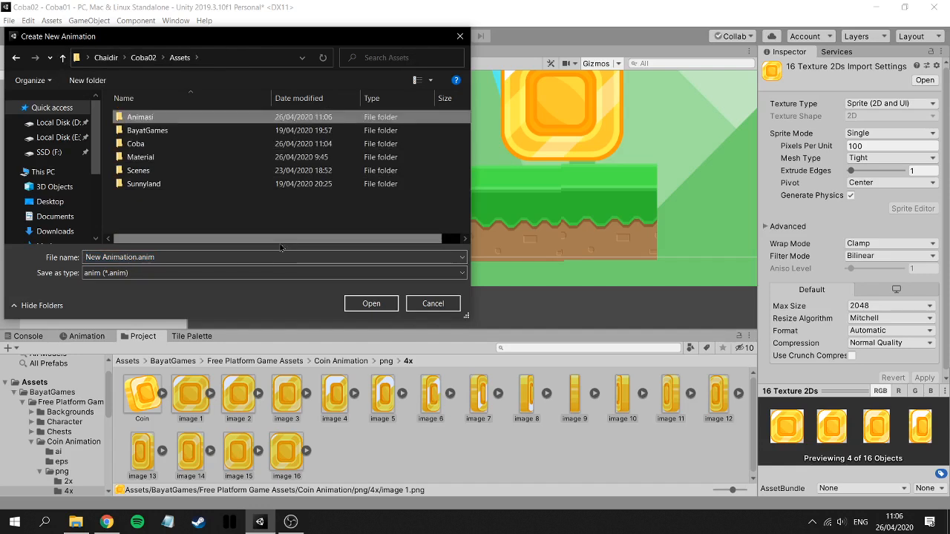
pyautogui.press('Return')
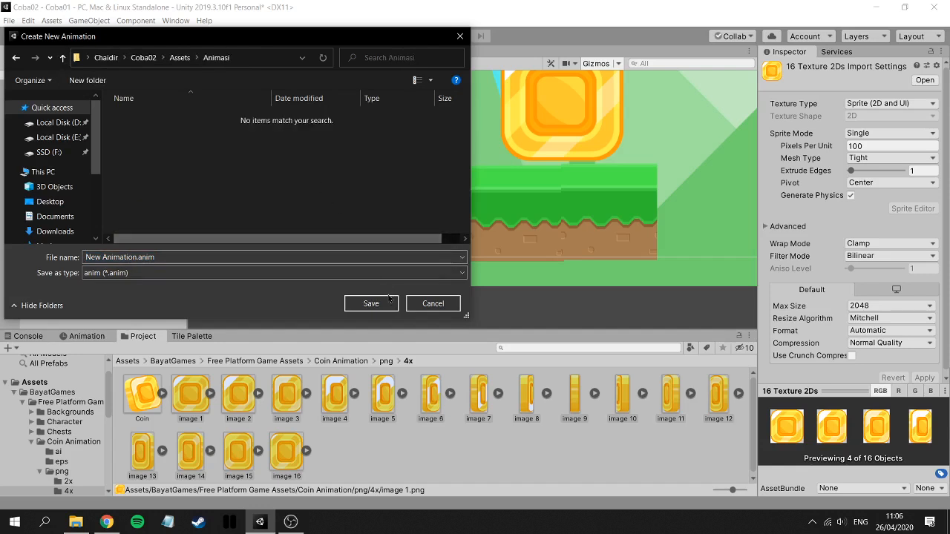
# Save the new coin animation clip as Koin.
pyautogui.click(141, 258)
pyautogui.write('Koin')
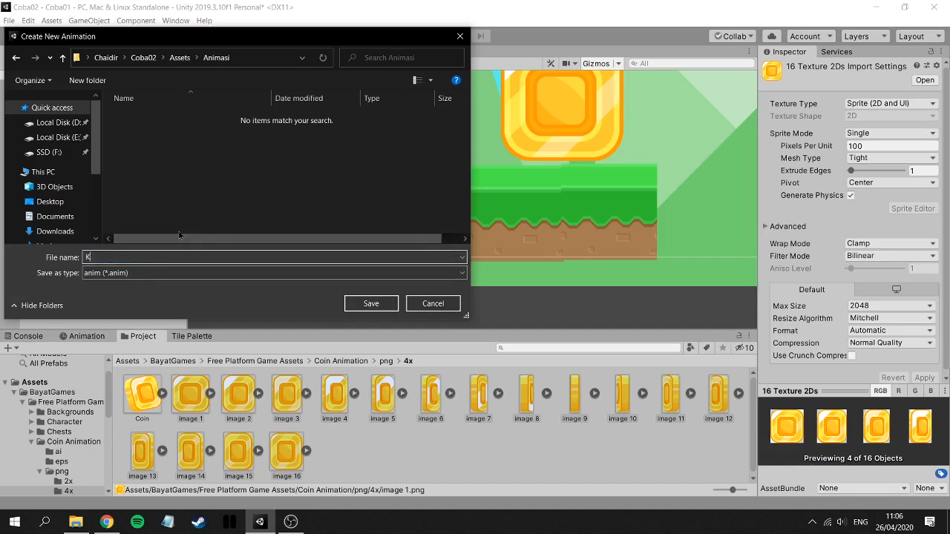
pyautogui.click(364, 307)
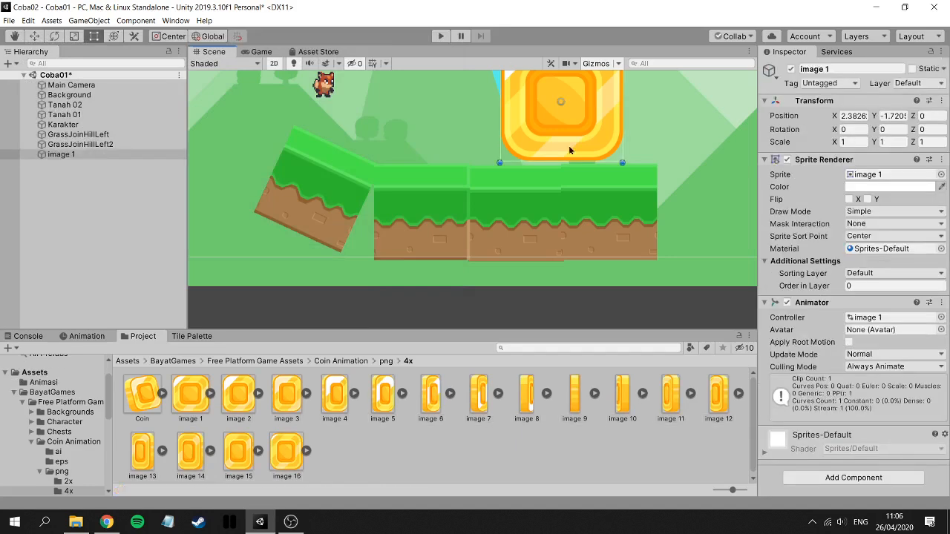
# Shrink the coin to about 0.19 scale just above the ground and preview its Koin animation clip.
pyautogui.scroll(-5, 650, 123)
pyautogui.scroll(4, 650, 141)
pyautogui.moveTo(650, 147); pyautogui.dragTo(628, 222, button='middle')
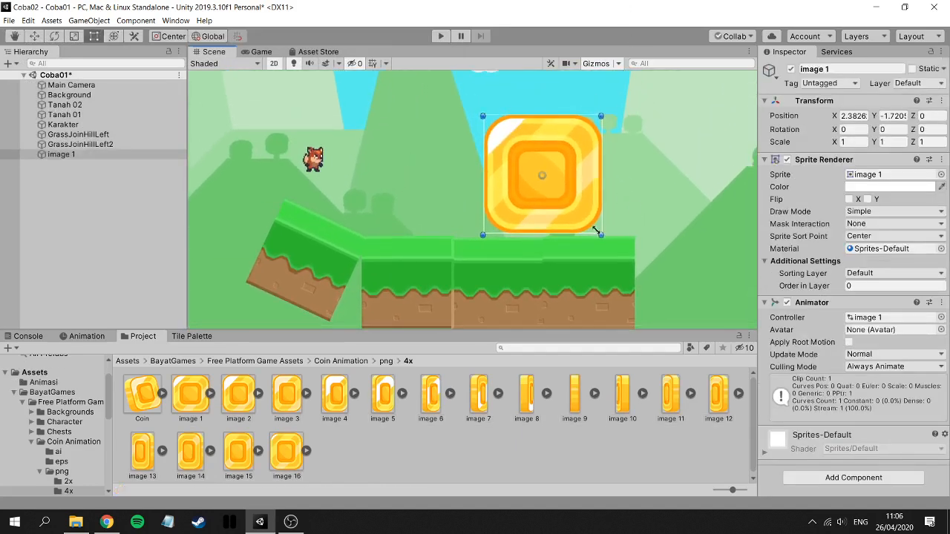
pyautogui.moveTo(596, 230); pyautogui.dragTo(513, 215)
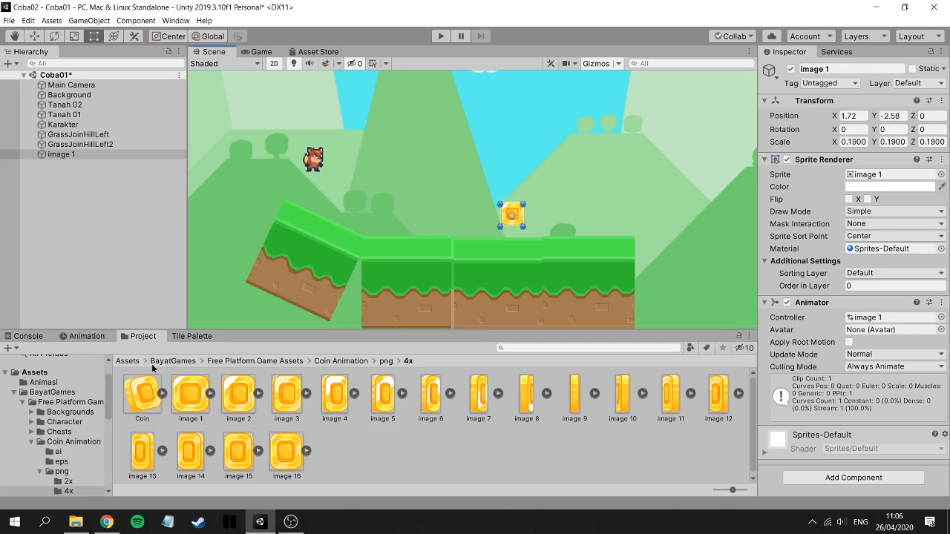
pyautogui.click(85, 337)
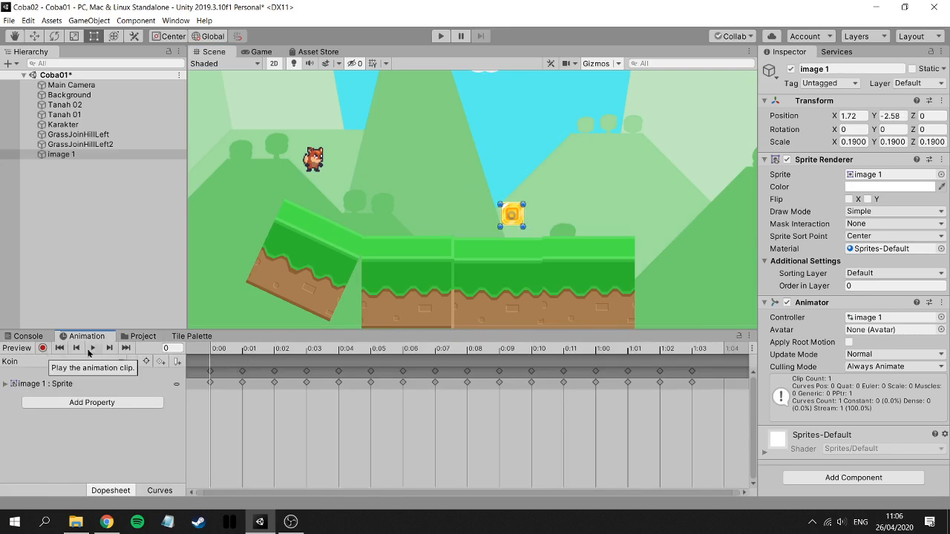
pyautogui.click(92, 348)
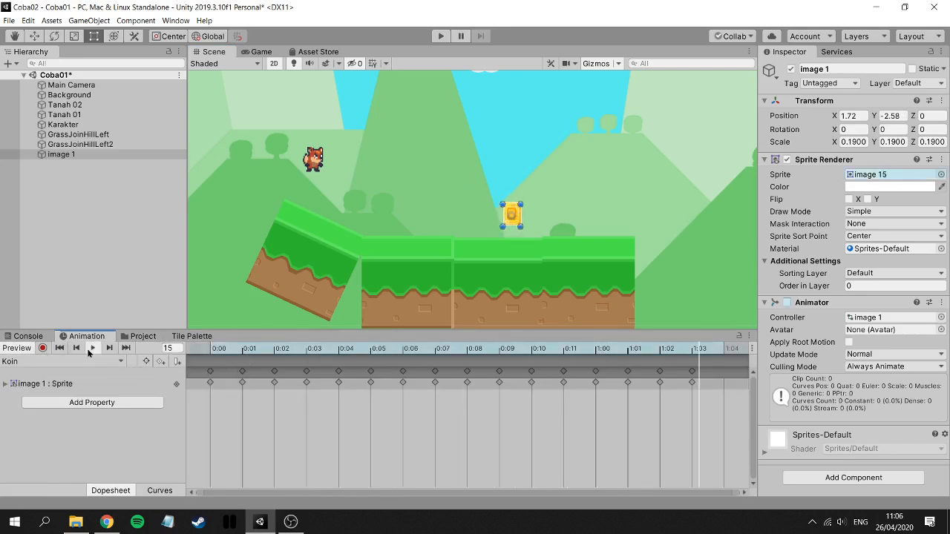
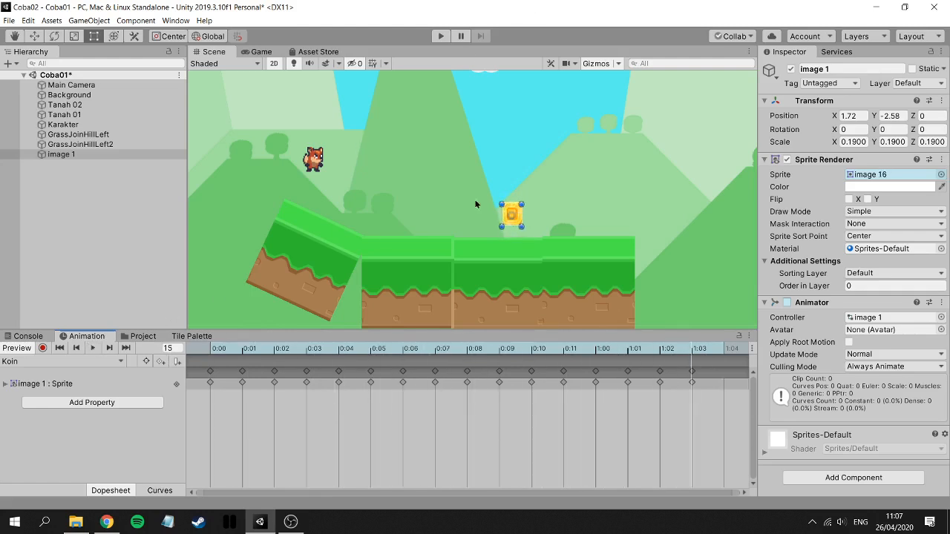
# Lower the coin onto the ground at about X 1.59, Y -3.06, and play-test the scene.
pyautogui.moveTo(516, 214); pyautogui.dragTo(509, 235)
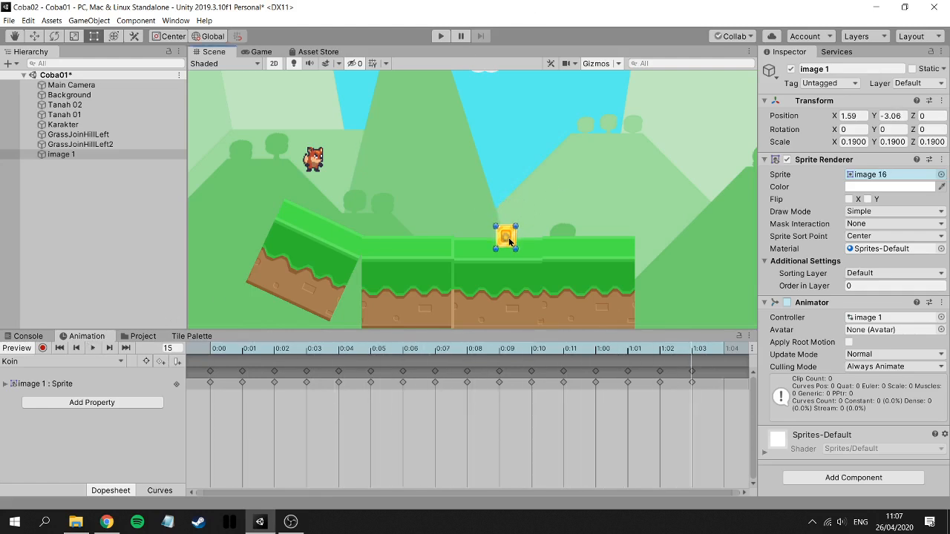
pyautogui.click(441, 37)
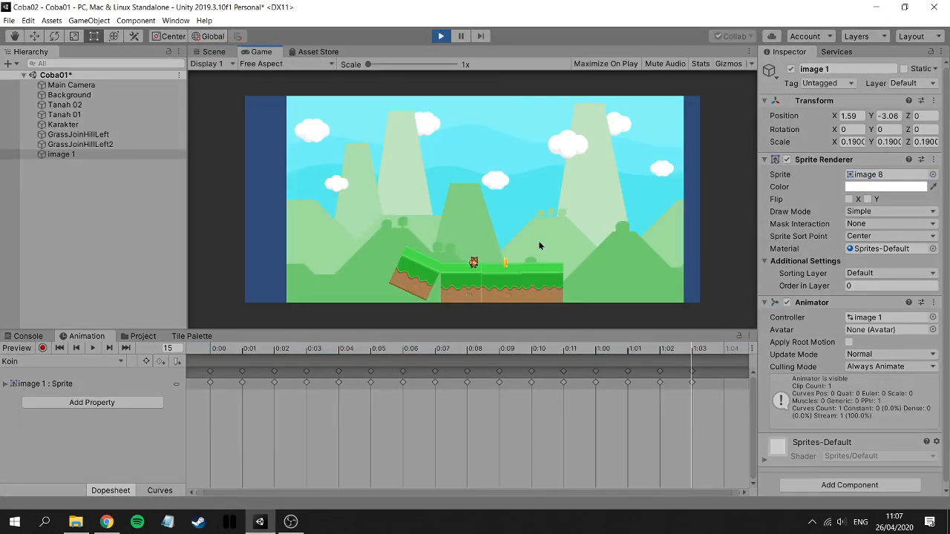
pyautogui.click(441, 36)
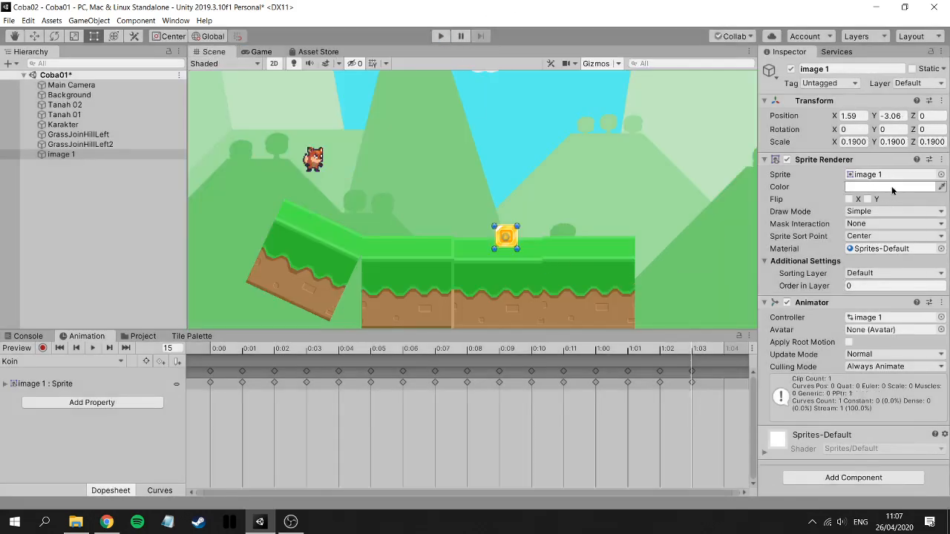
# Set the coin's Order in Layer to 1 and play-test the scene again.
pyautogui.click(894, 275)
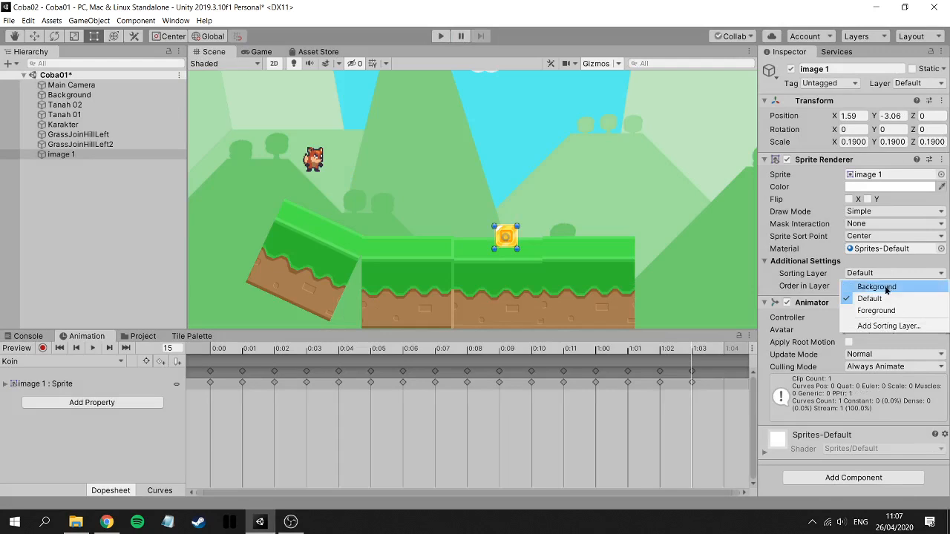
pyautogui.click(819, 258)
pyautogui.click(847, 286)
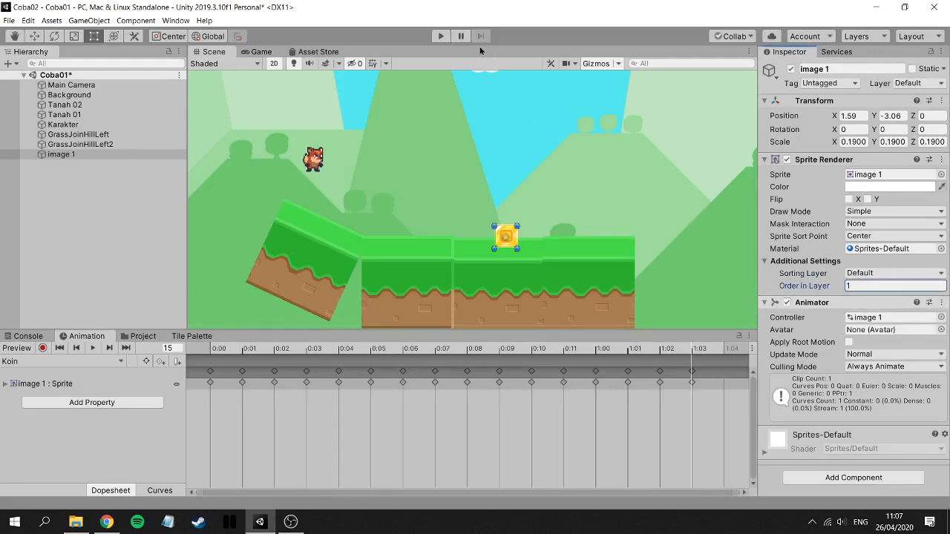
pyautogui.click(439, 35)
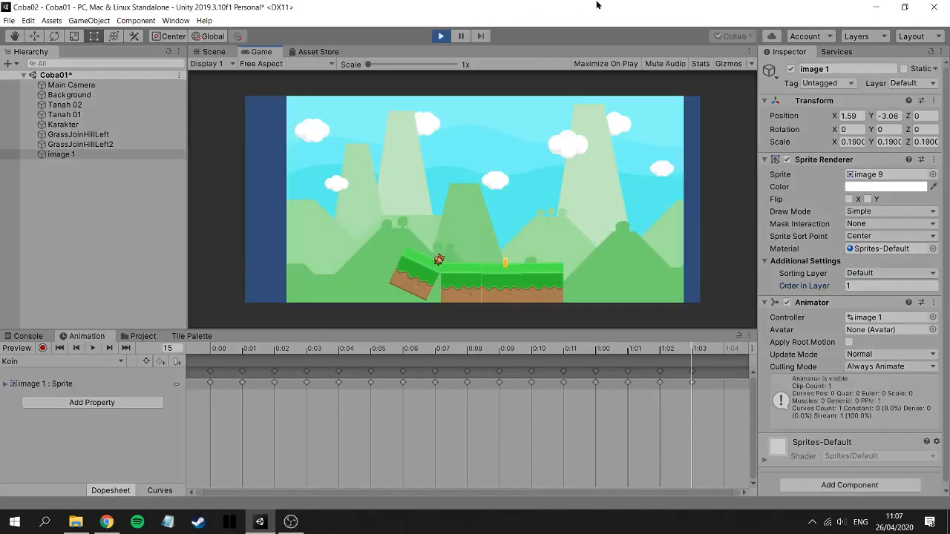
pyautogui.click(443, 37)
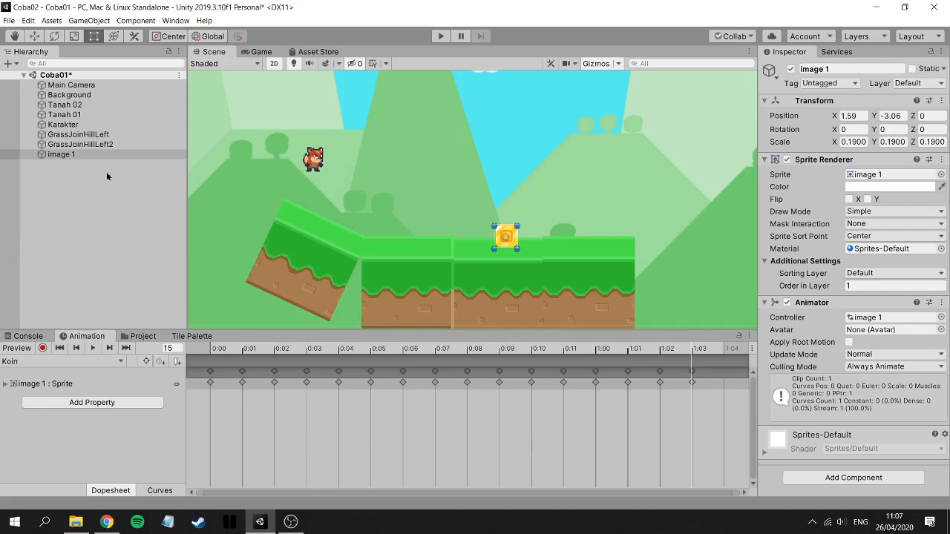
# Inspect the components of the ground pieces Tanah 02, Tanah 01 and GrassJoinHillLeft2, and return to the project assets.
pyautogui.click(74, 144)
pyautogui.click(68, 105)
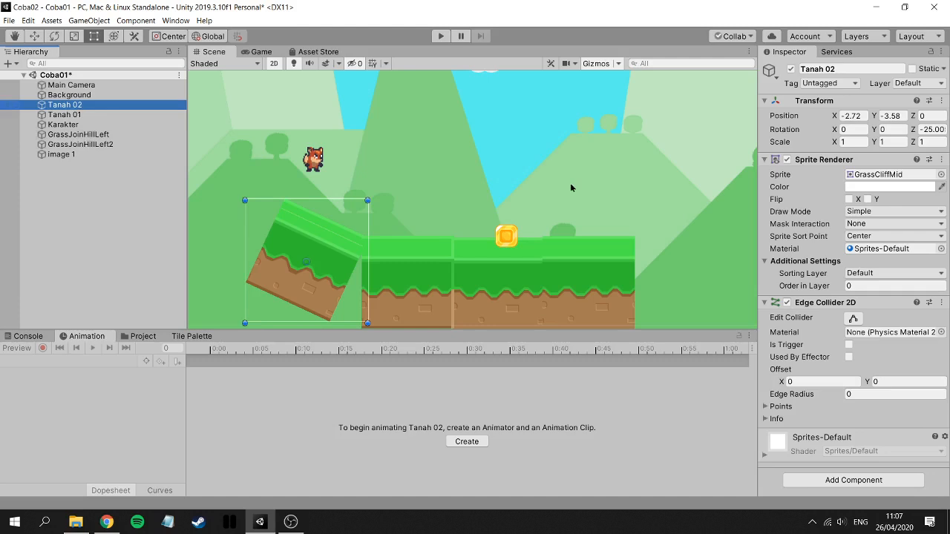
pyautogui.click(73, 115)
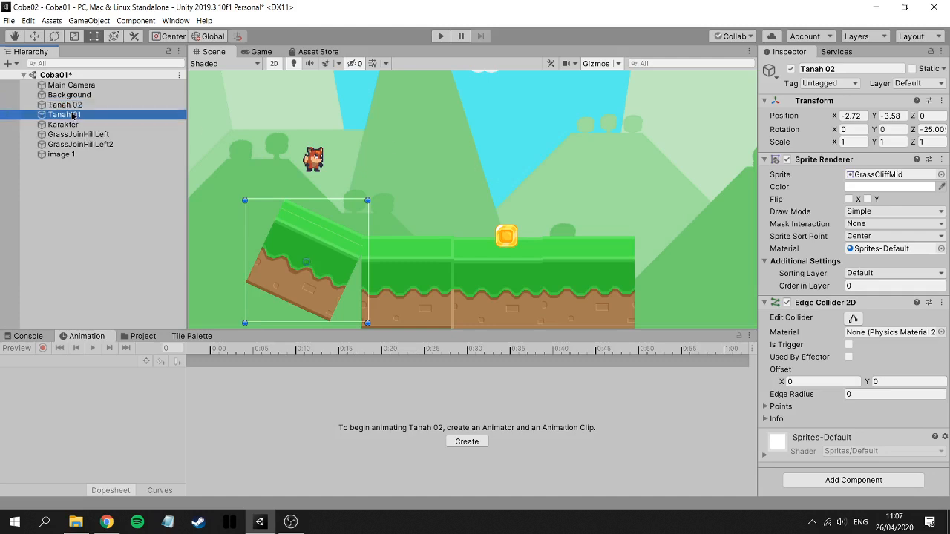
pyautogui.click(90, 146)
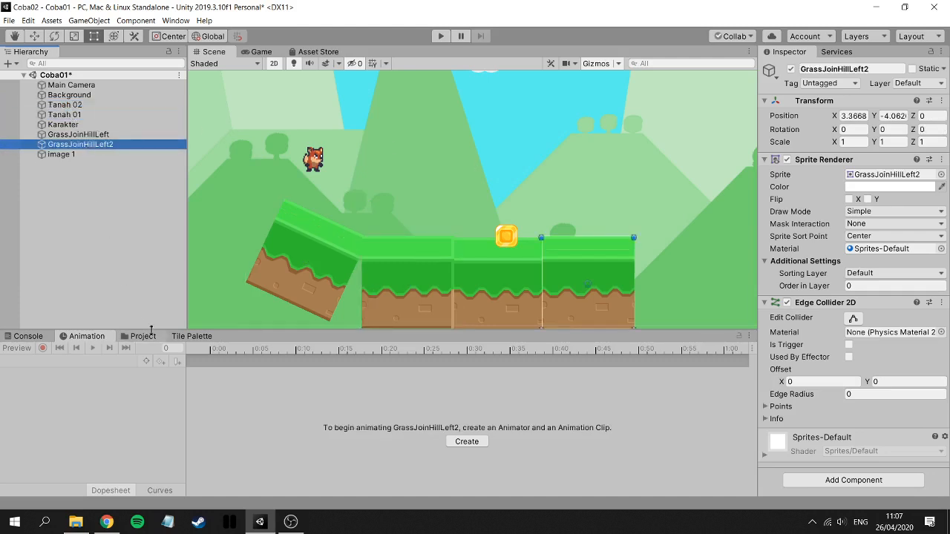
pyautogui.click(152, 332)
pyautogui.click(143, 336)
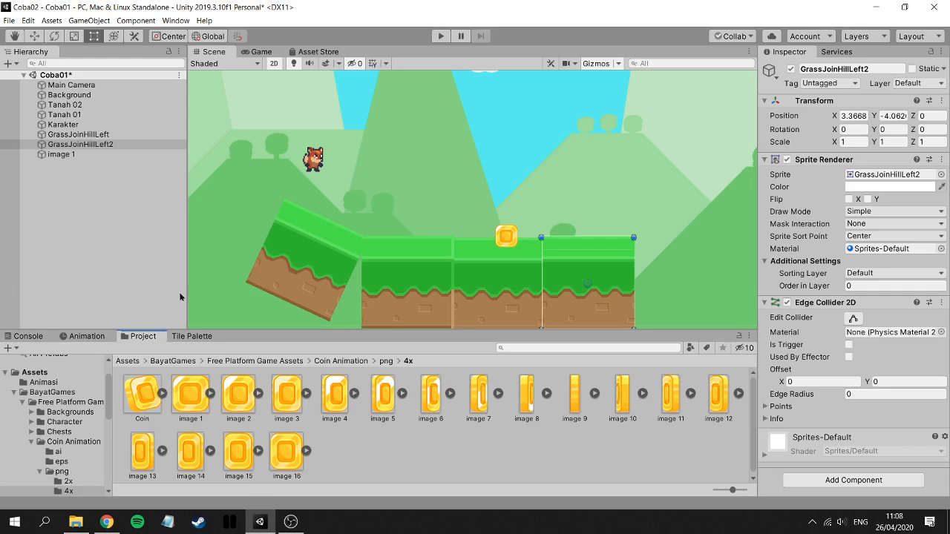
# Close the docked Tile Palette and reopen it as a floating window over the scene.
pyautogui.click(195, 336)
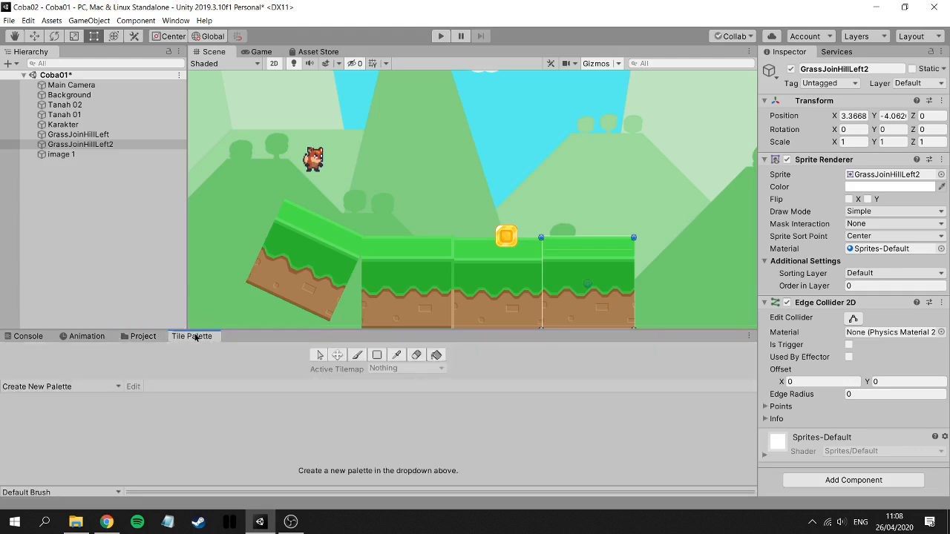
pyautogui.rightClick(195, 338)
pyautogui.click(219, 354)
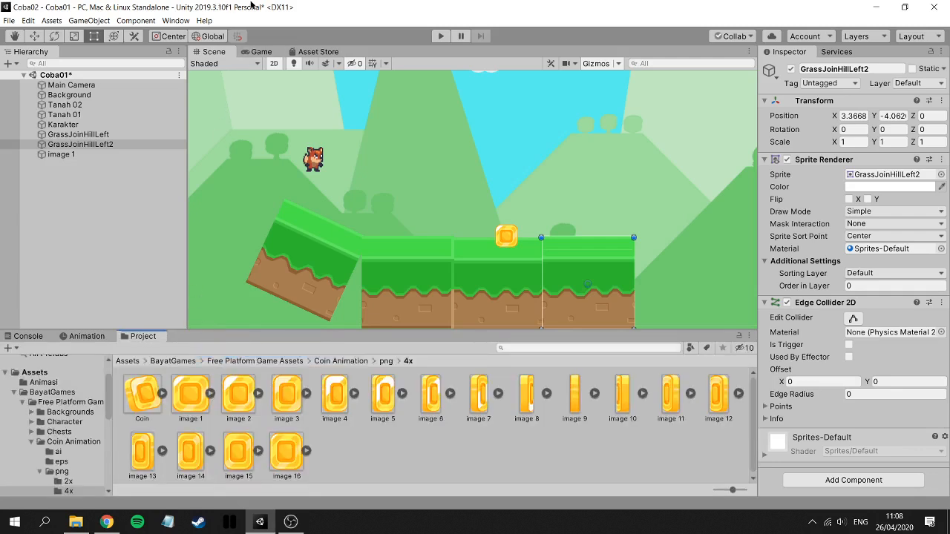
pyautogui.click(174, 19)
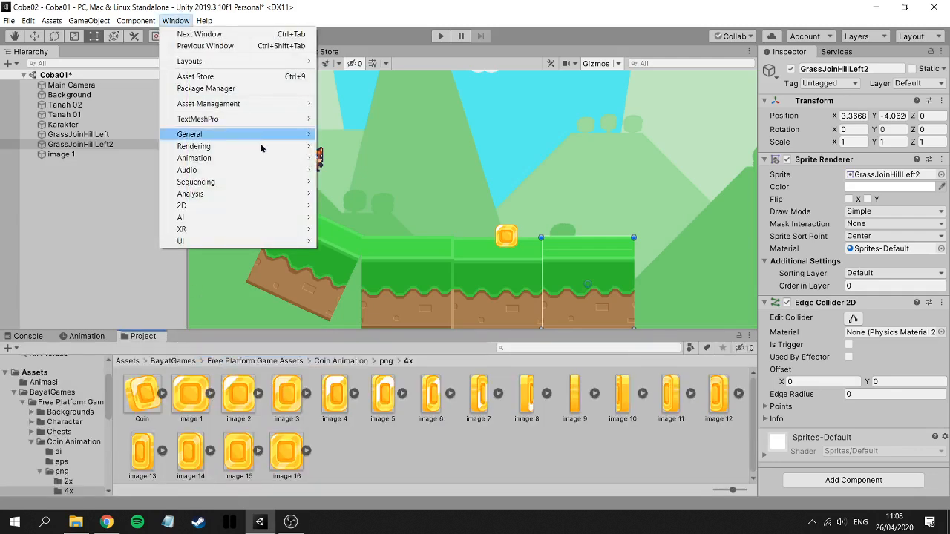
pyautogui.moveTo(289, 209)
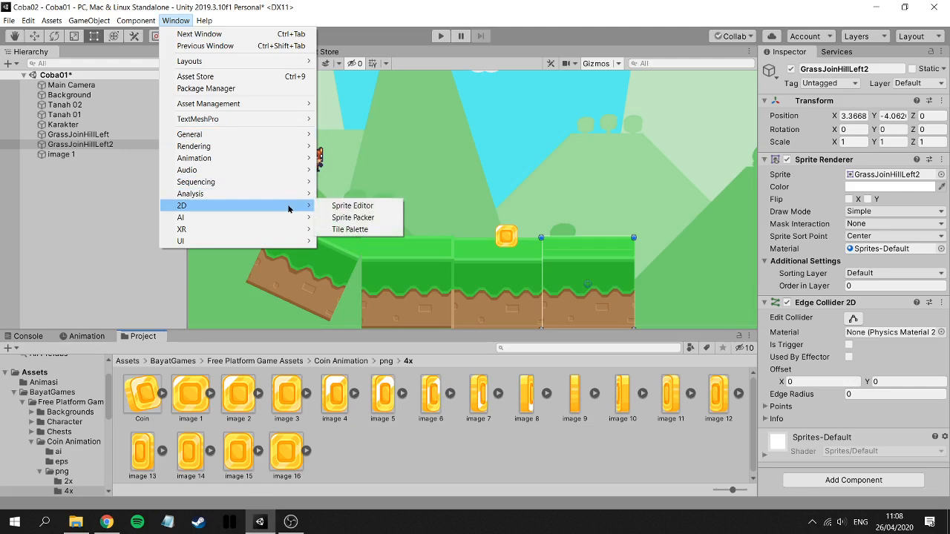
pyautogui.click(347, 230)
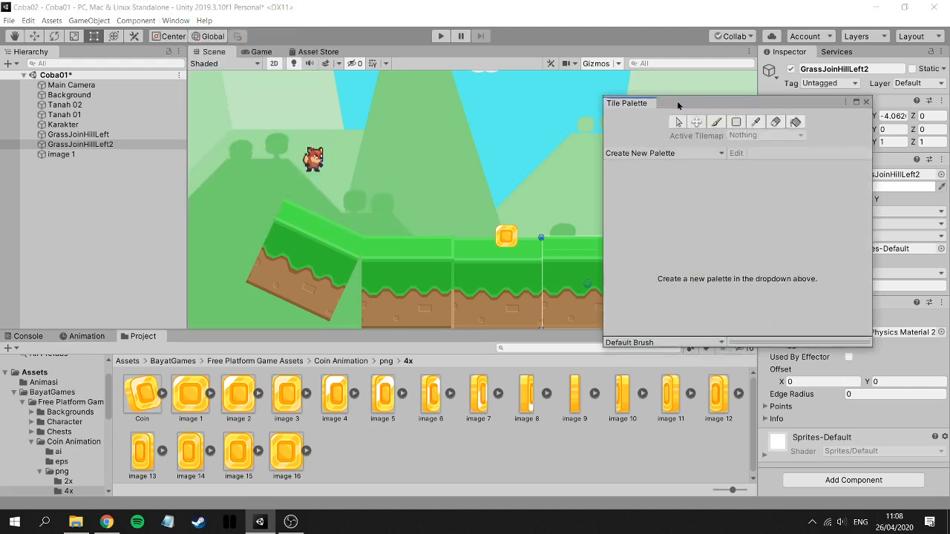
pyautogui.moveTo(678, 105); pyautogui.dragTo(685, 100)
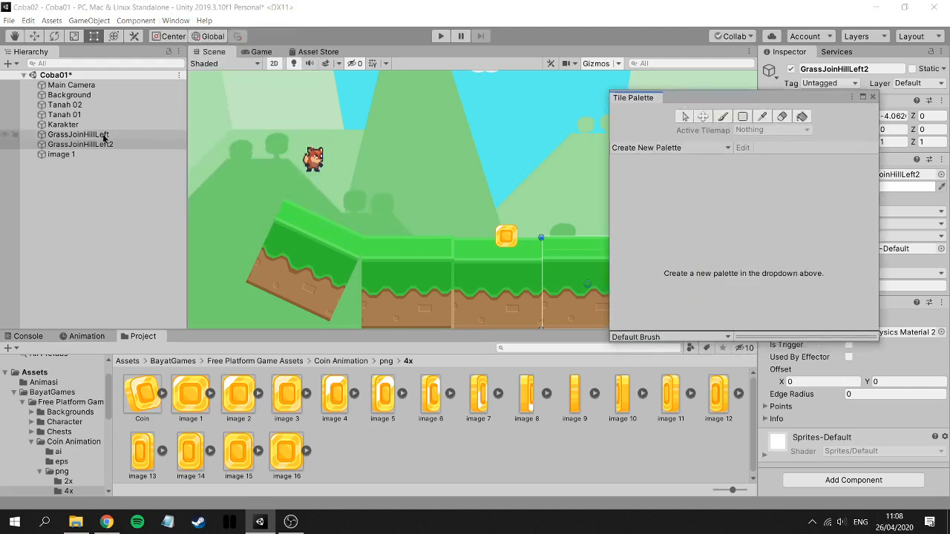
# Add a 2D Tilemap object to the scene and select the Tilemap inside its Grid.
pyautogui.click(63, 105)
pyautogui.click(57, 185)
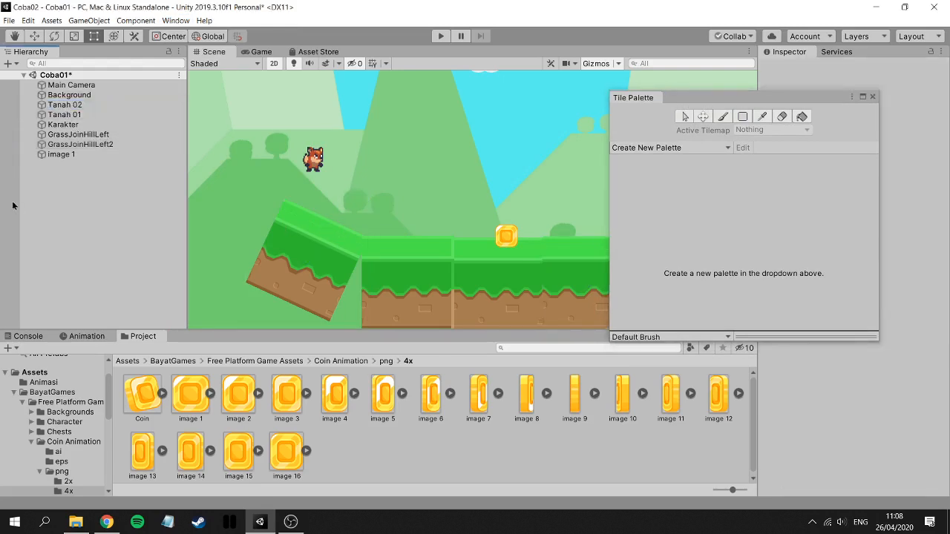
pyautogui.rightClick(54, 175)
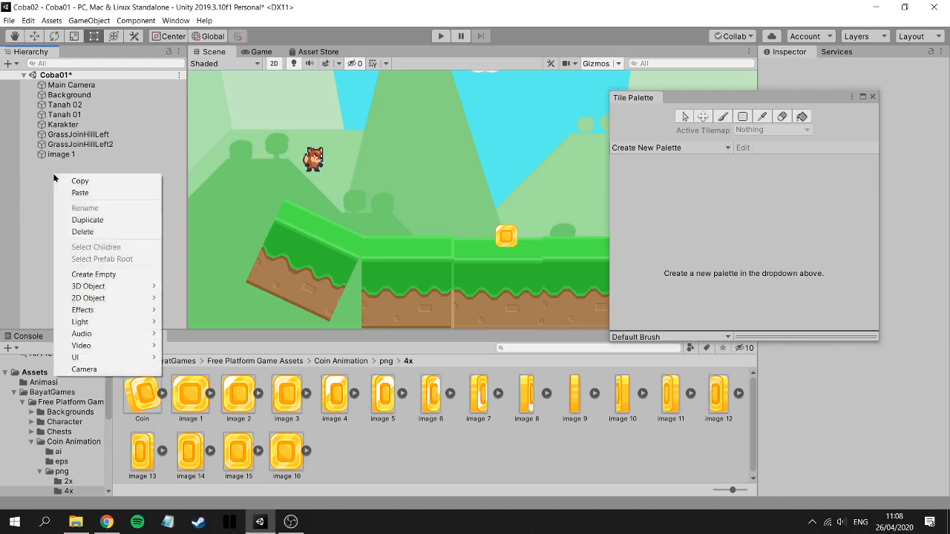
pyautogui.moveTo(135, 303)
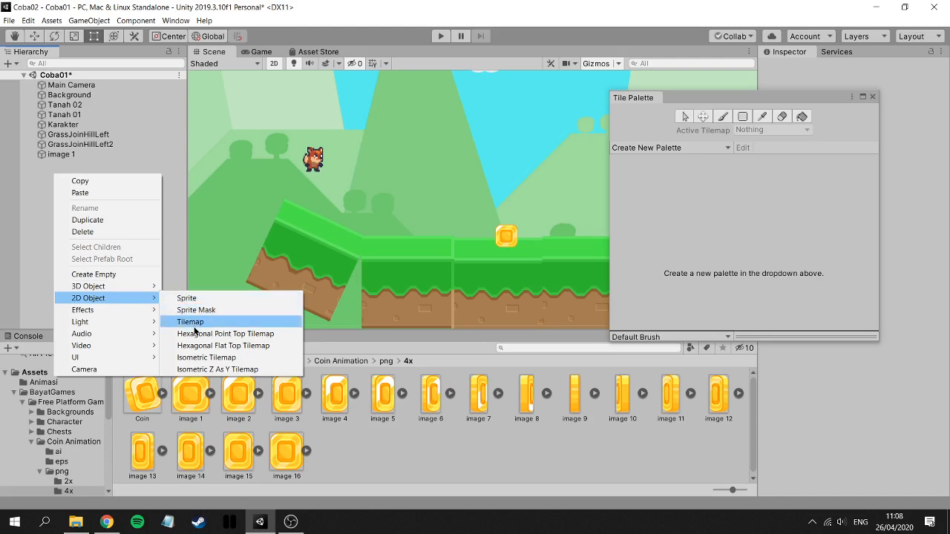
pyautogui.click(190, 322)
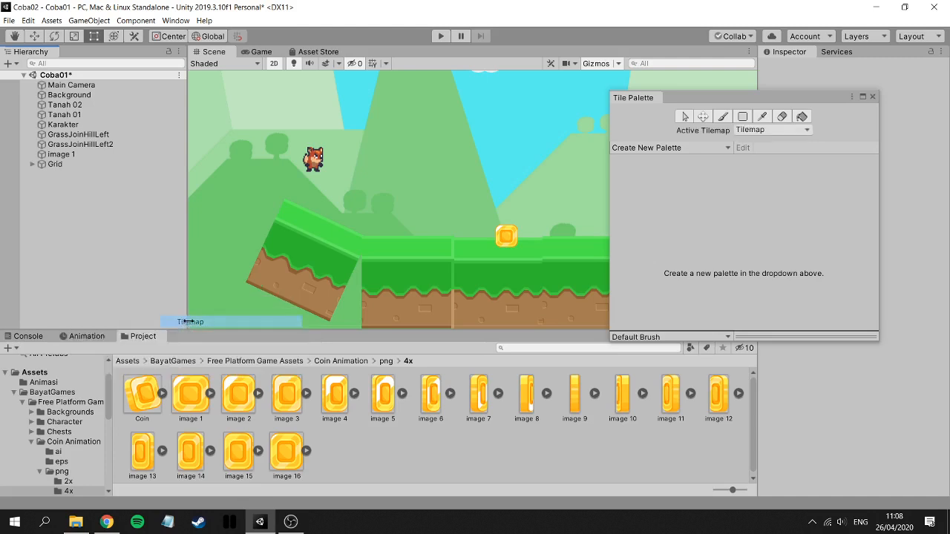
pyautogui.click(33, 166)
pyautogui.click(70, 174)
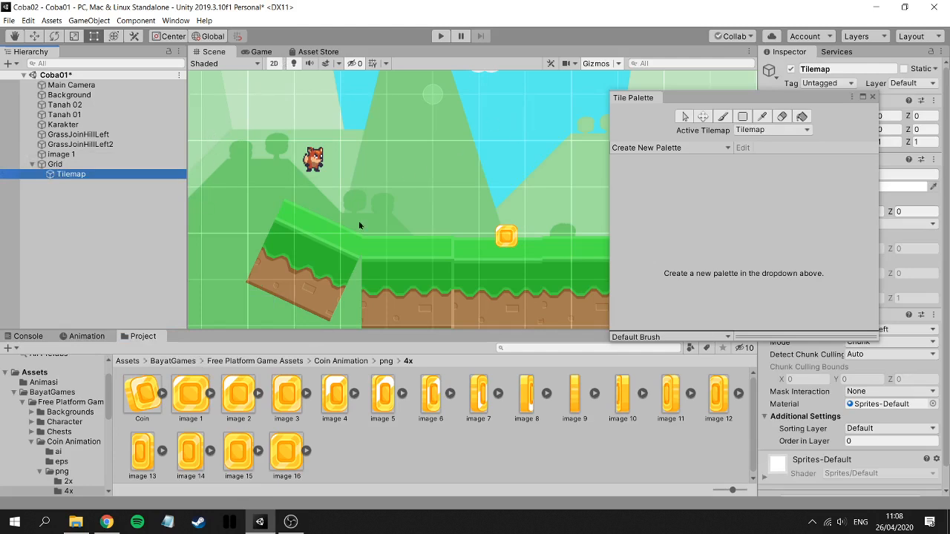
# Select all tile sprites from Asset 40 through the last grass sprite in Tiles/2.5D Tiles/Spring/png/256x256.
pyautogui.scroll(-3, 61, 432)
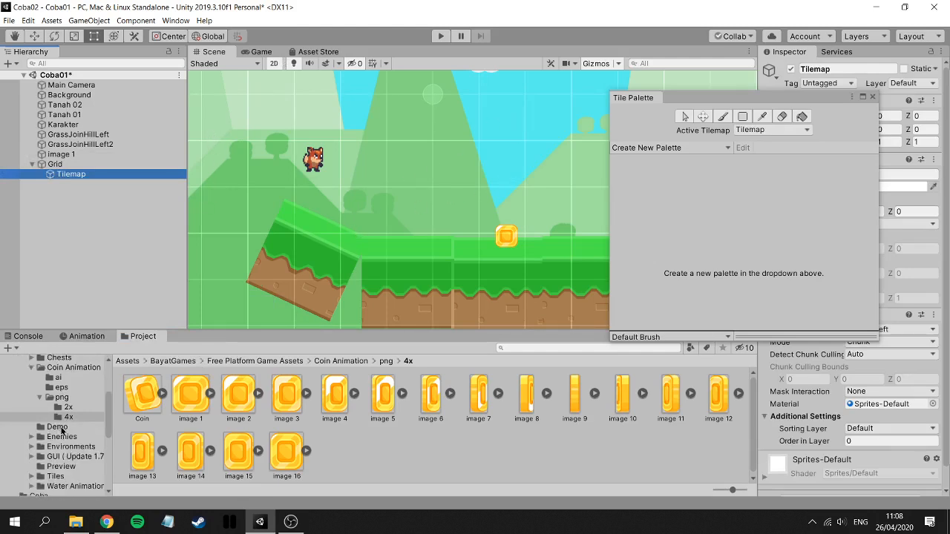
pyautogui.click(31, 367)
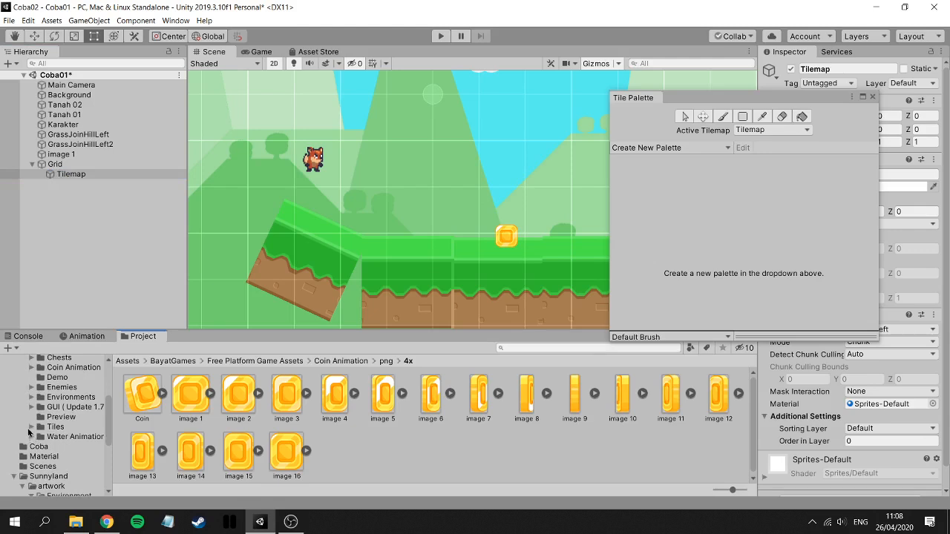
pyautogui.click(31, 427)
pyautogui.scroll(-3, 57, 446)
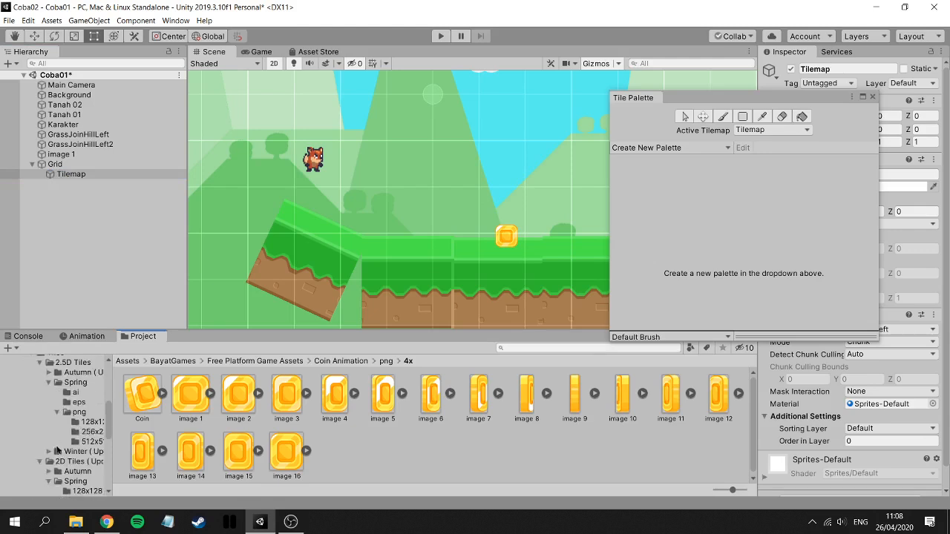
pyautogui.click(87, 432)
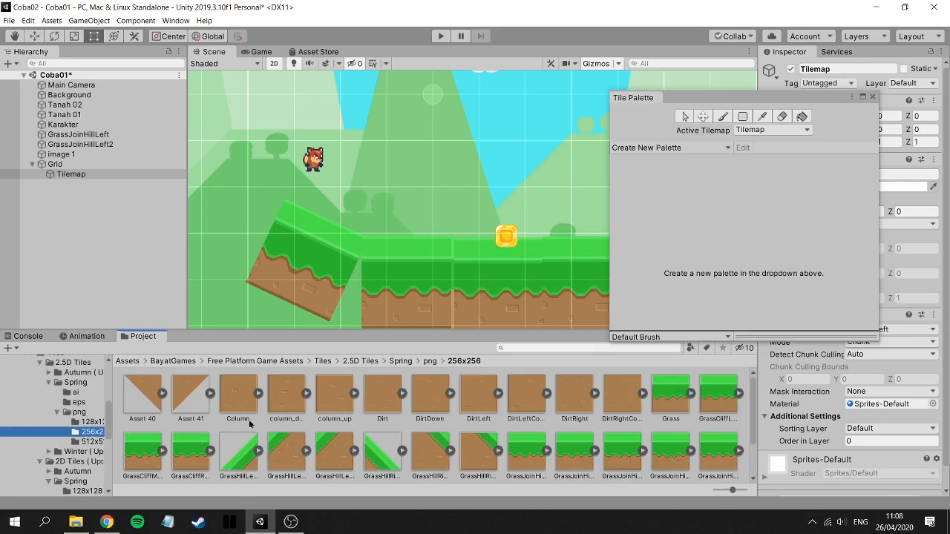
pyautogui.click(142, 427)
pyautogui.scroll(-2, 469, 436)
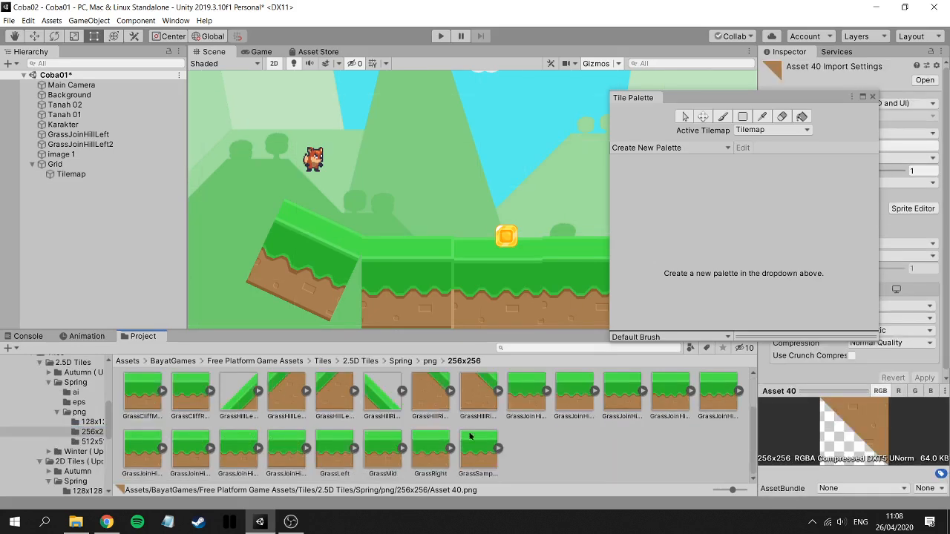
pyautogui.keyDown('shift'); pyautogui.click(477, 457); pyautogui.keyUp('shift')
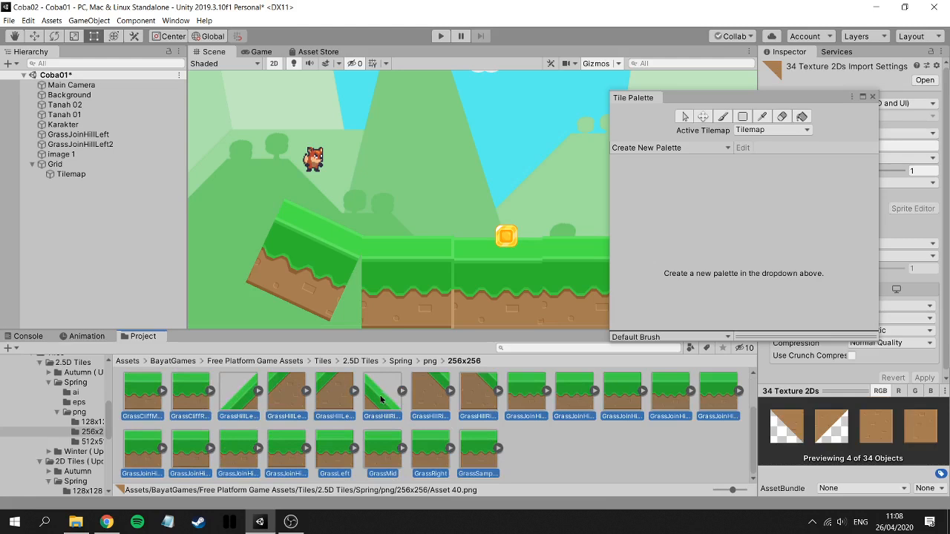
pyautogui.moveTo(381, 399); pyautogui.dragTo(402, 401)
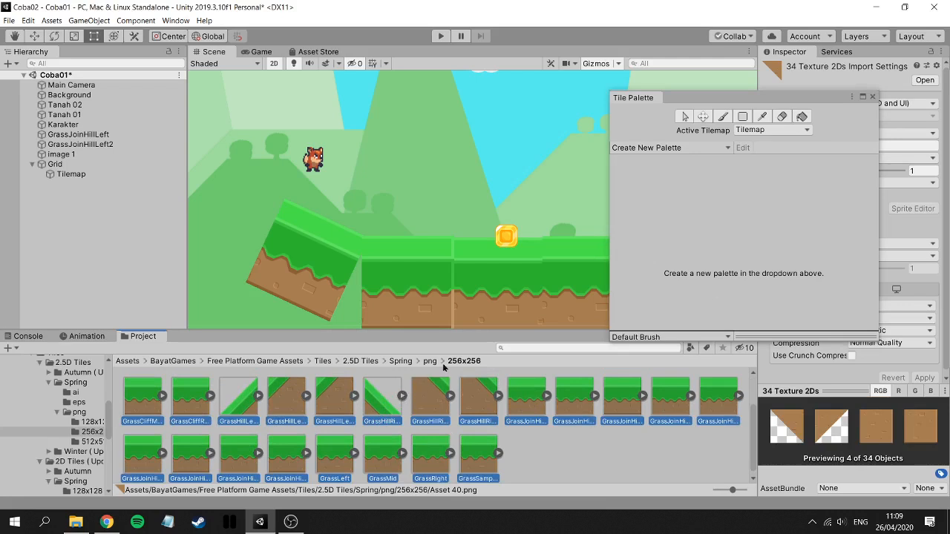
# Create a new tile palette named TanahPalette.
pyautogui.click(649, 151)
pyautogui.click(532, 163)
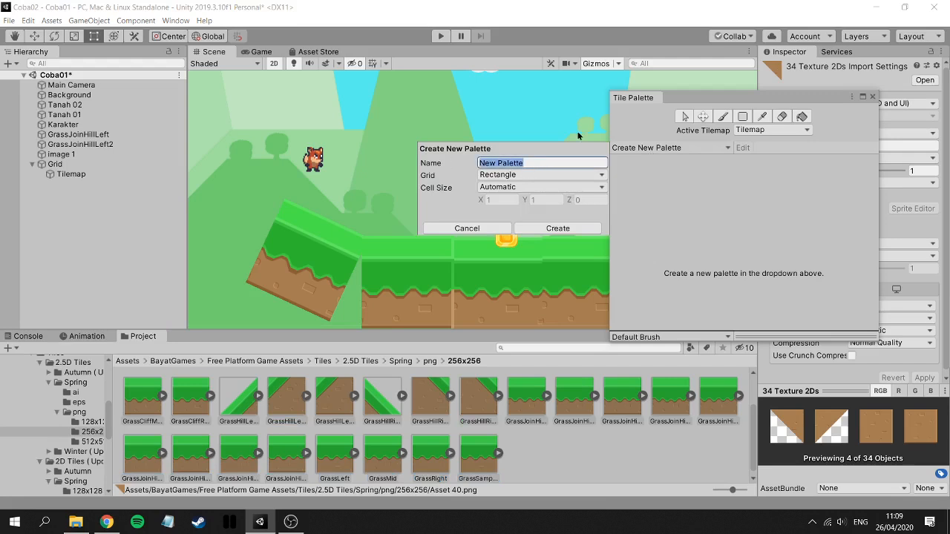
pyautogui.write('T')
pyautogui.write('anah')
pyautogui.write('Pe')
pyautogui.write('lette')
pyautogui.click(535, 230)
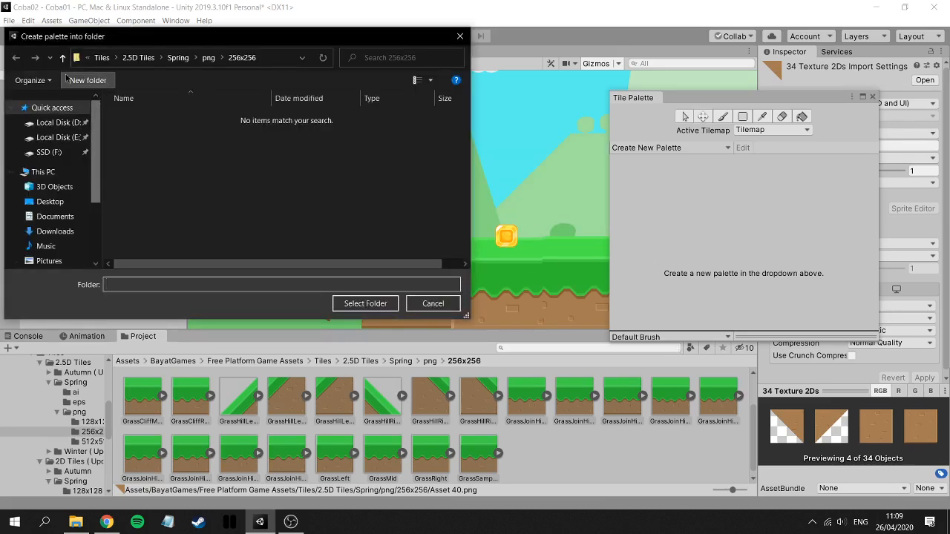
# Save the palette into a new folder named Tanah inside the project's Assets folder.
pyautogui.click(62, 57)
pyautogui.click(62, 57)
pyautogui.click(62, 57)
pyautogui.click(63, 57)
pyautogui.click(63, 57)
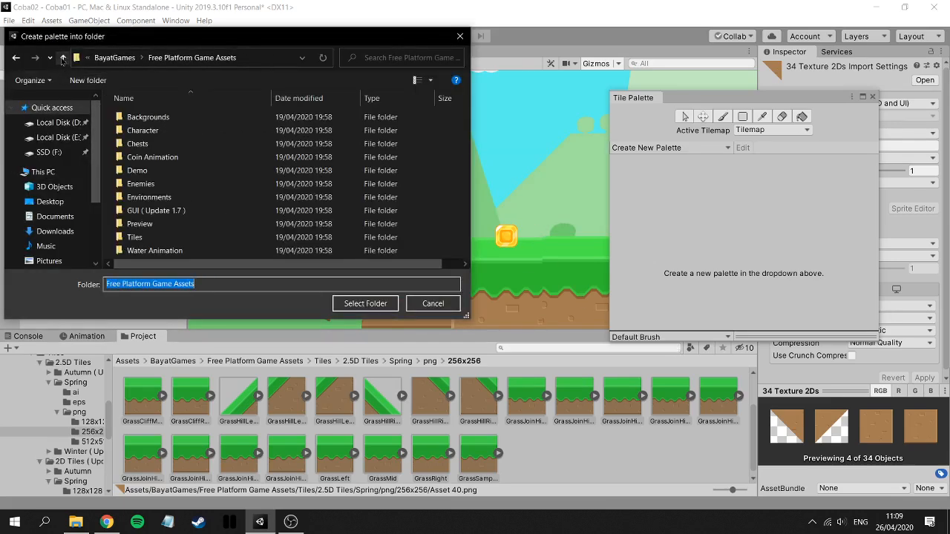
pyautogui.click(62, 58)
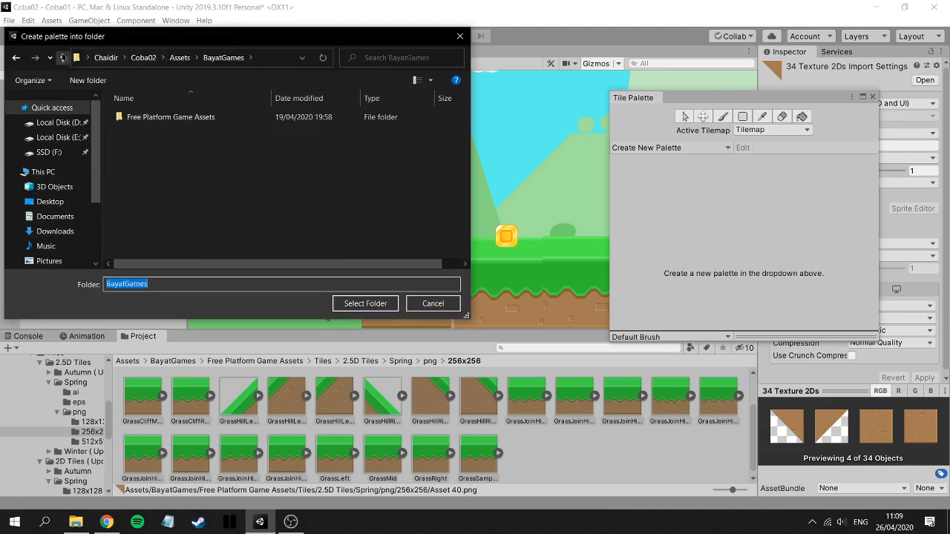
pyautogui.click(62, 57)
pyautogui.click(87, 80)
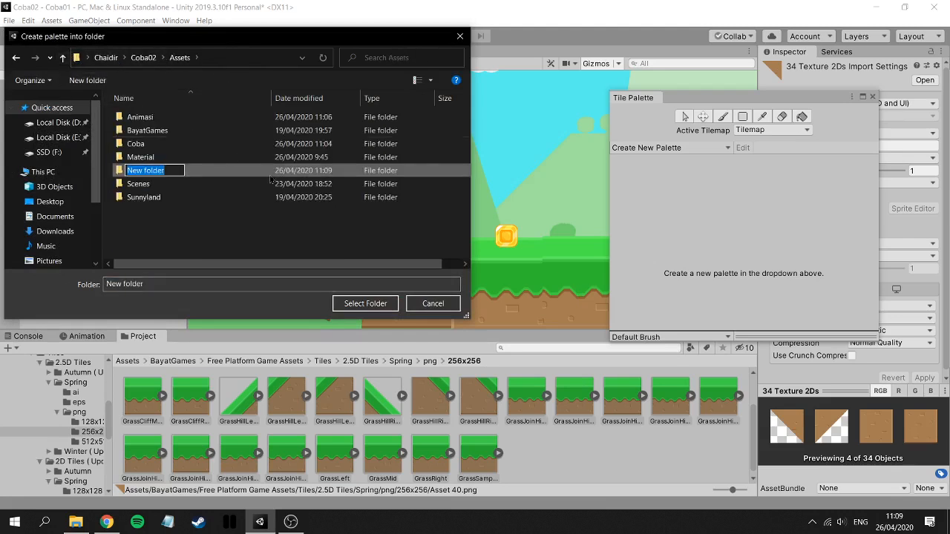
pyautogui.write('Tanah')
pyautogui.press('Return')
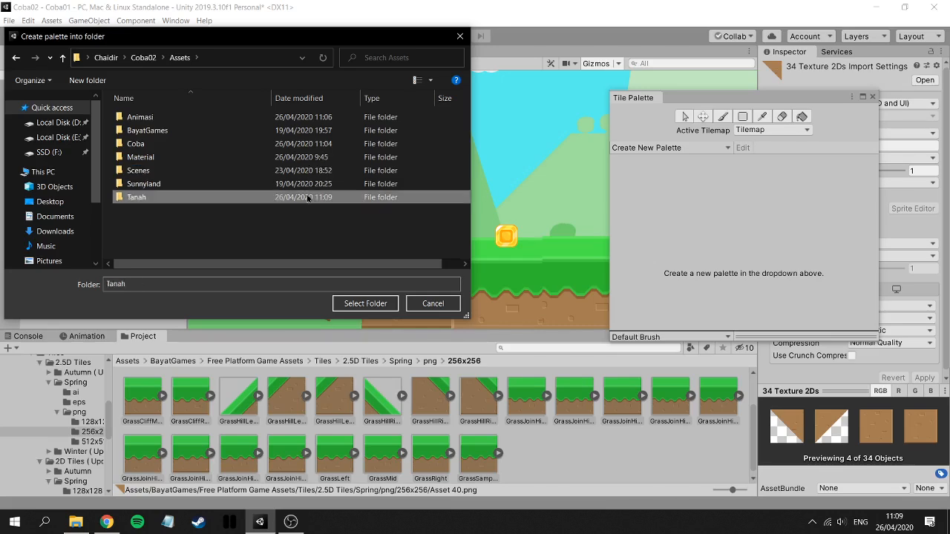
pyautogui.doubleClick(308, 198)
pyautogui.click(357, 304)
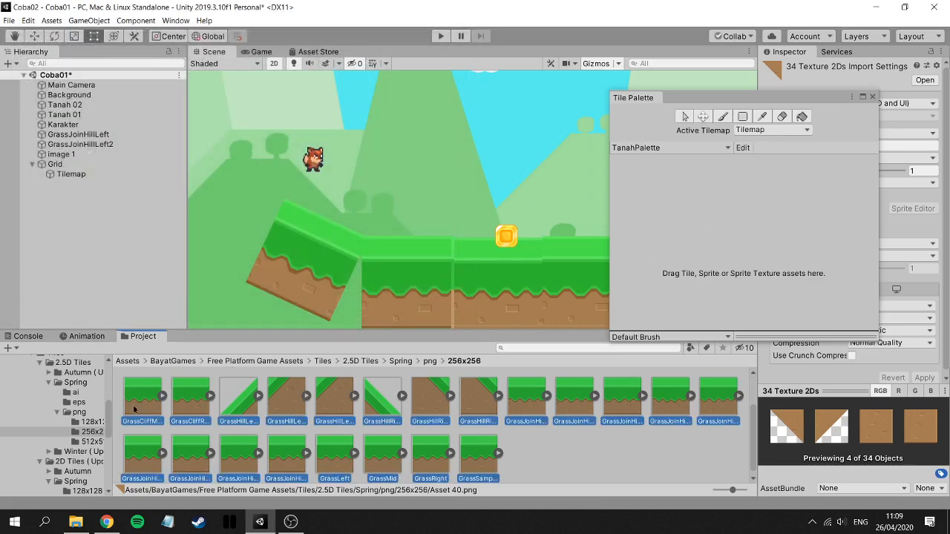
# Add the selected Spring tile sprites to TanahPalette, generating the tiles into the Assets/Tanah folder.
pyautogui.moveTo(142, 409); pyautogui.dragTo(713, 212)
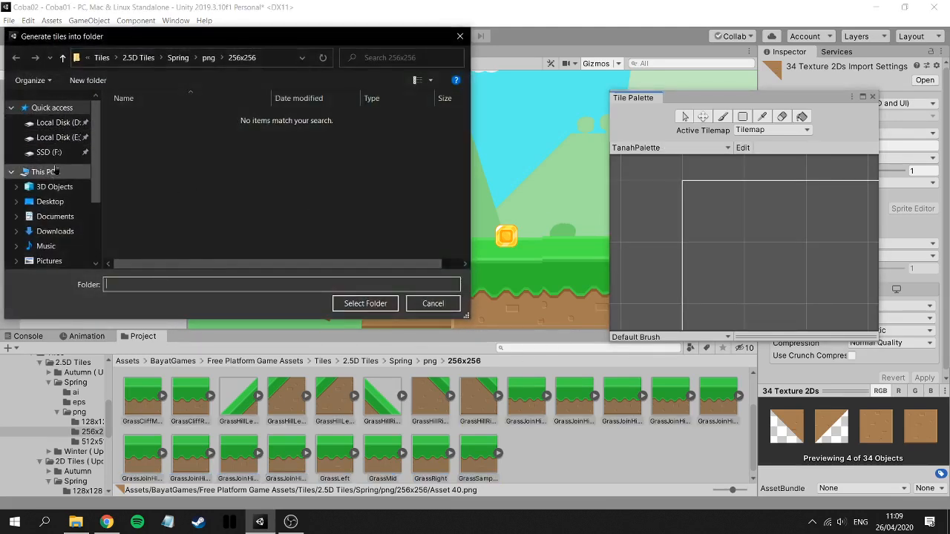
pyautogui.click(63, 57)
pyautogui.click(62, 57)
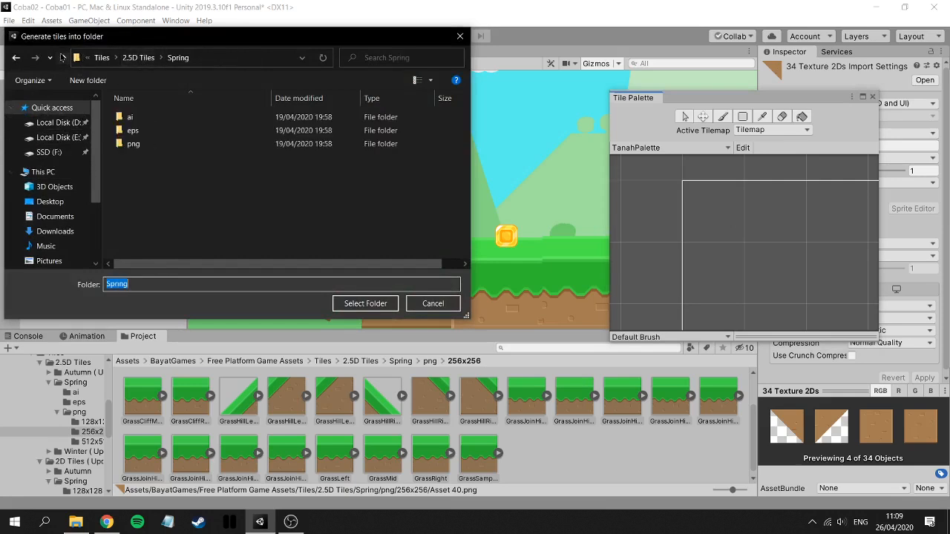
pyautogui.click(62, 57)
pyautogui.click(62, 57)
pyautogui.click(62, 57)
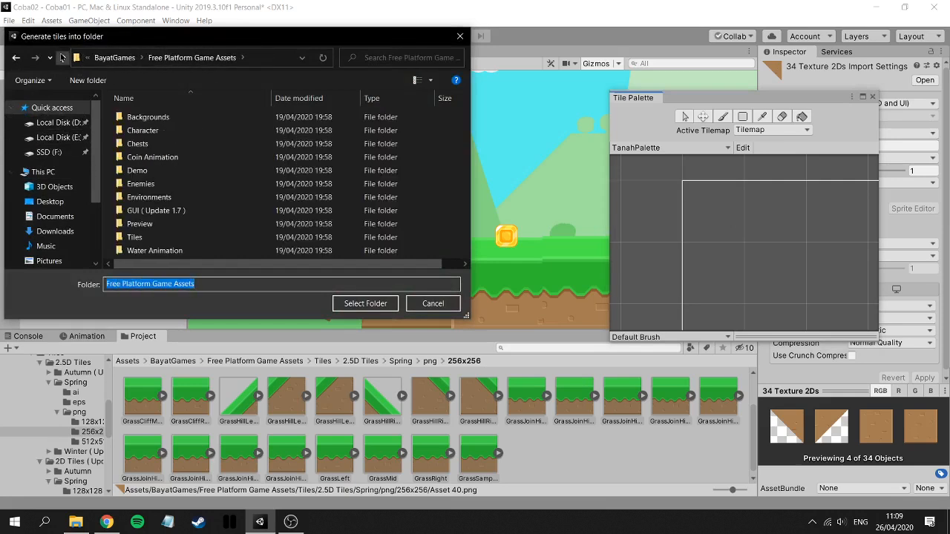
pyautogui.click(63, 57)
pyautogui.click(62, 57)
pyautogui.doubleClick(135, 196)
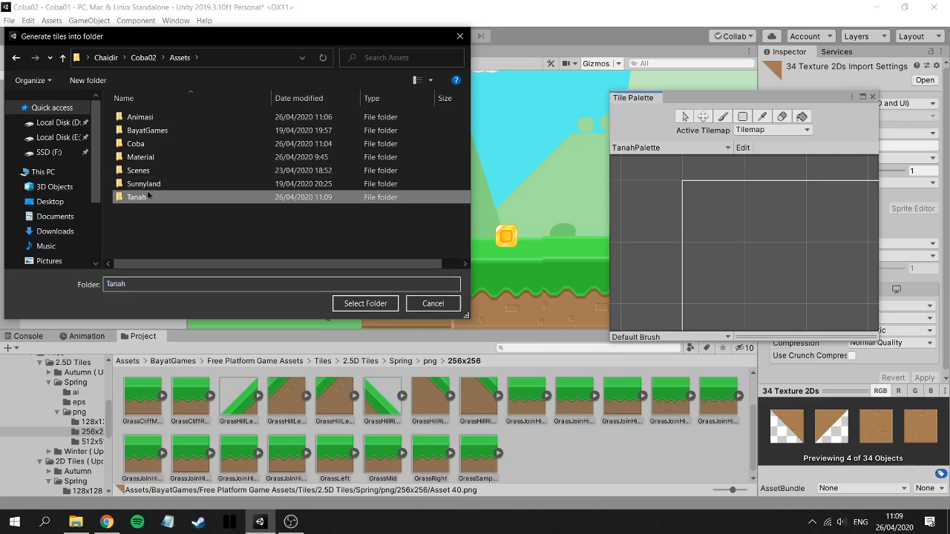
pyautogui.click(365, 303)
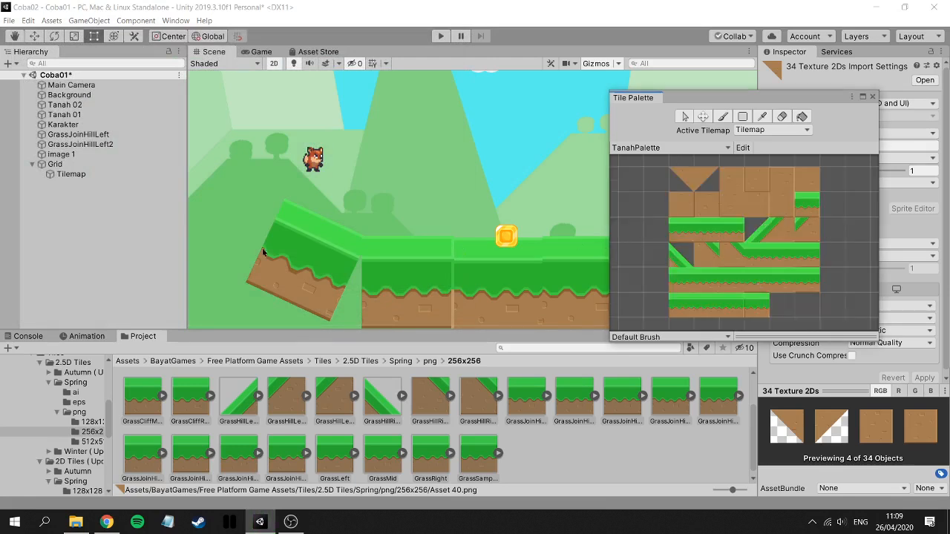
# Delete the ground objects Tanah 02, Tanah 01, GrassJoinHillLeft and GrassJoinHillLeft2 from the scene.
pyautogui.click(72, 109)
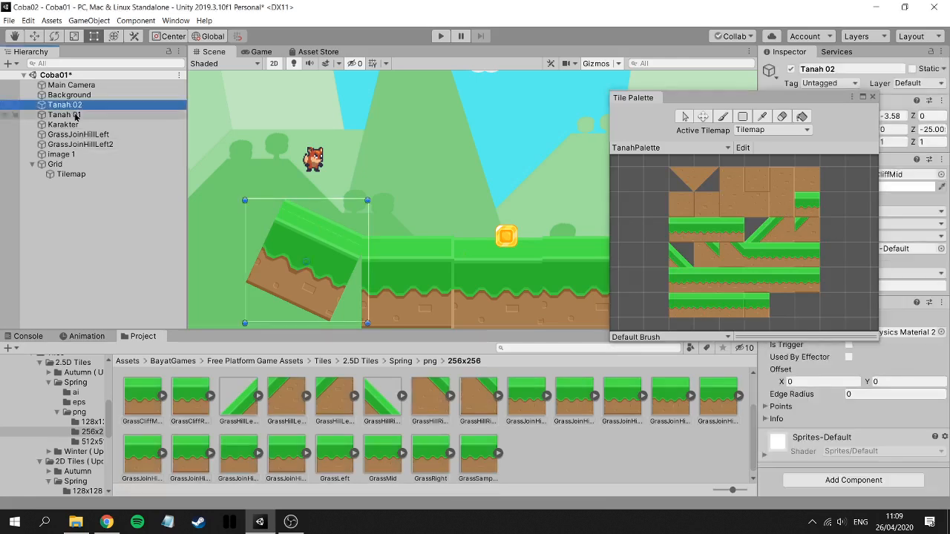
pyautogui.keyDown('shift'); pyautogui.click(66, 115); pyautogui.keyUp('shift')
pyautogui.keyDown('ctrl'); pyautogui.click(96, 146); pyautogui.keyUp('ctrl')
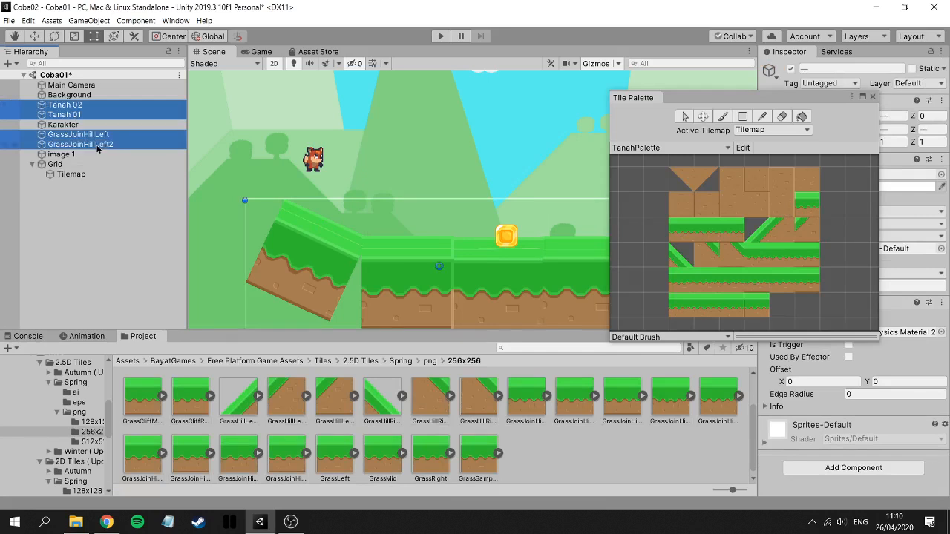
pyautogui.press('Delete')
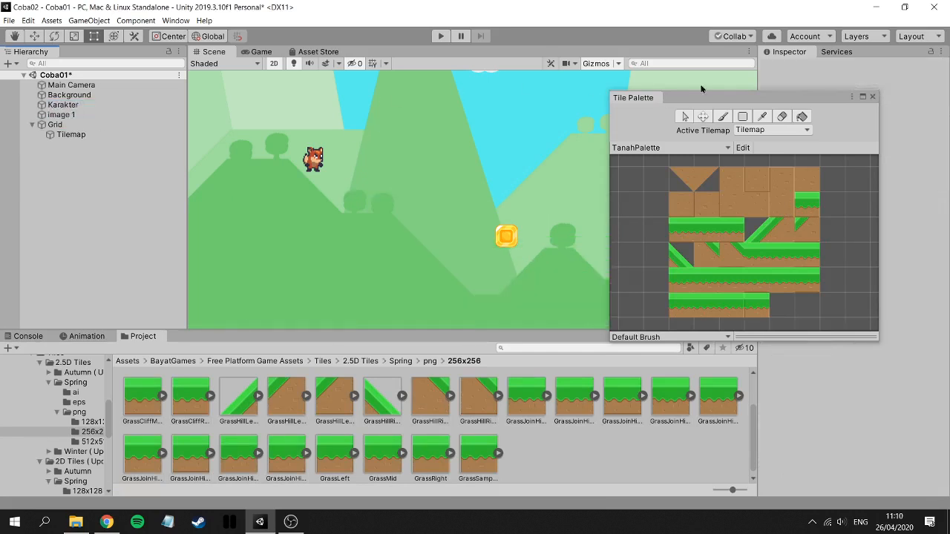
# Paint a horizontal row of flat grass-topped ground tiles from TanahPalette onto the Tilemap below the fox character.
pyautogui.moveTo(719, 102); pyautogui.dragTo(714, 80)
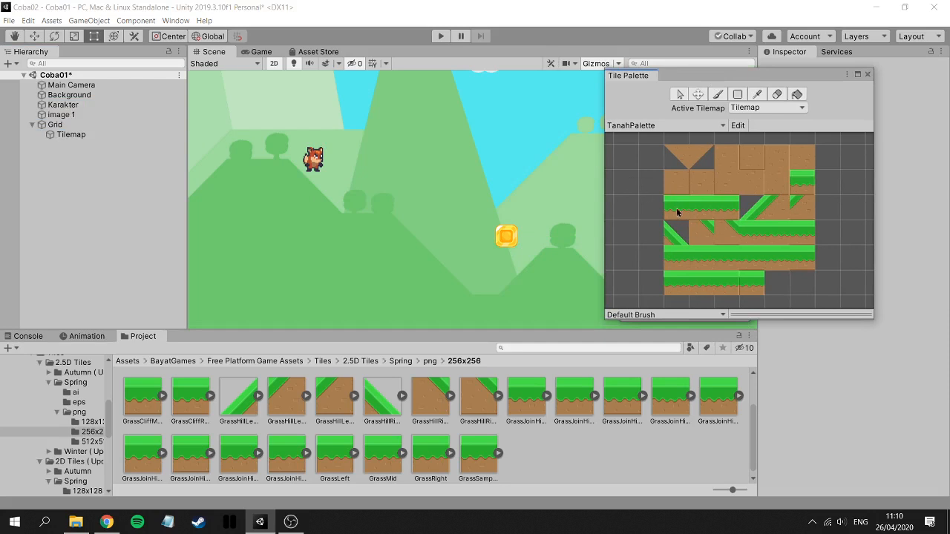
pyautogui.click(152, 393)
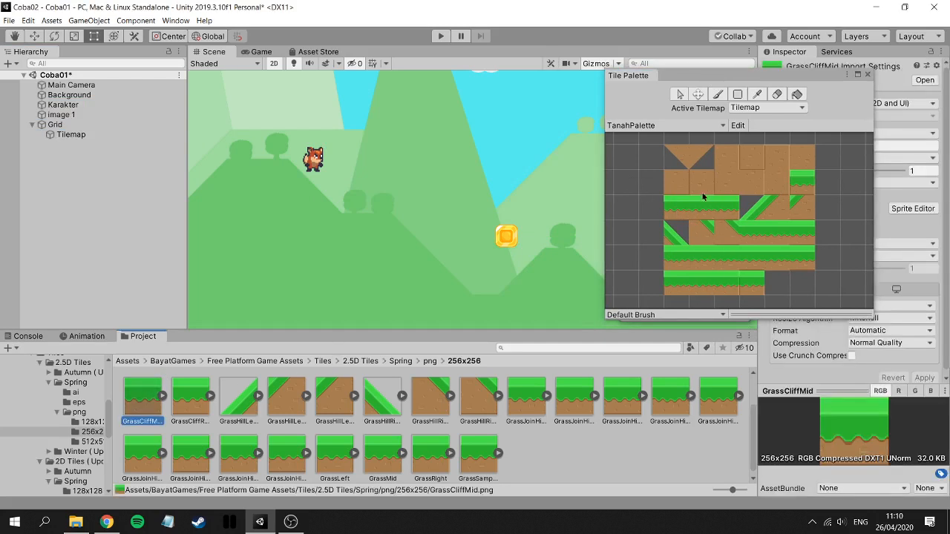
pyautogui.click(733, 158)
pyautogui.click(733, 158)
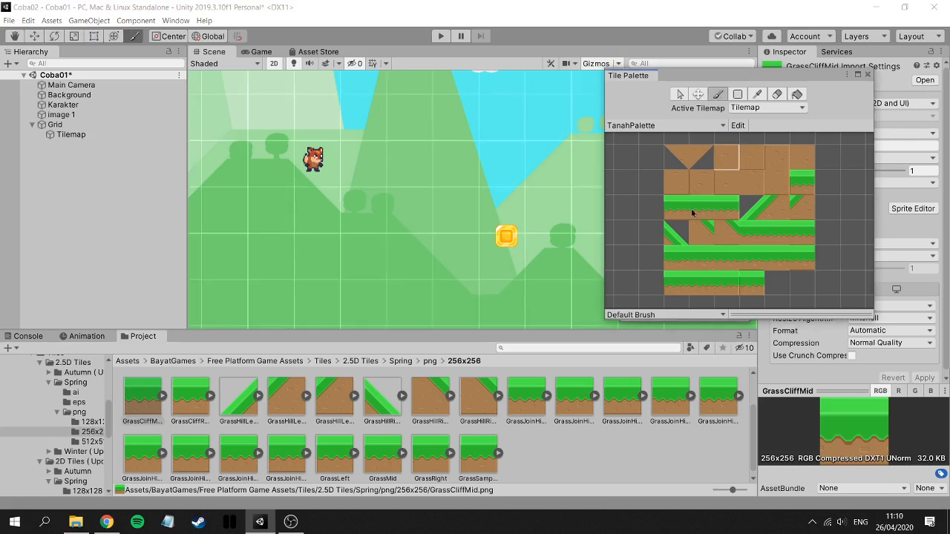
pyautogui.scroll(6, 738, 268)
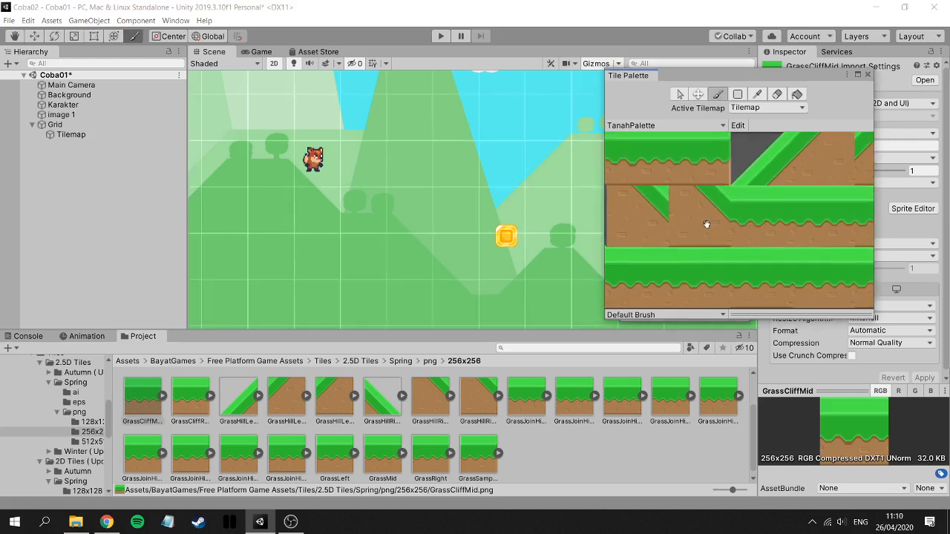
pyautogui.click(737, 221)
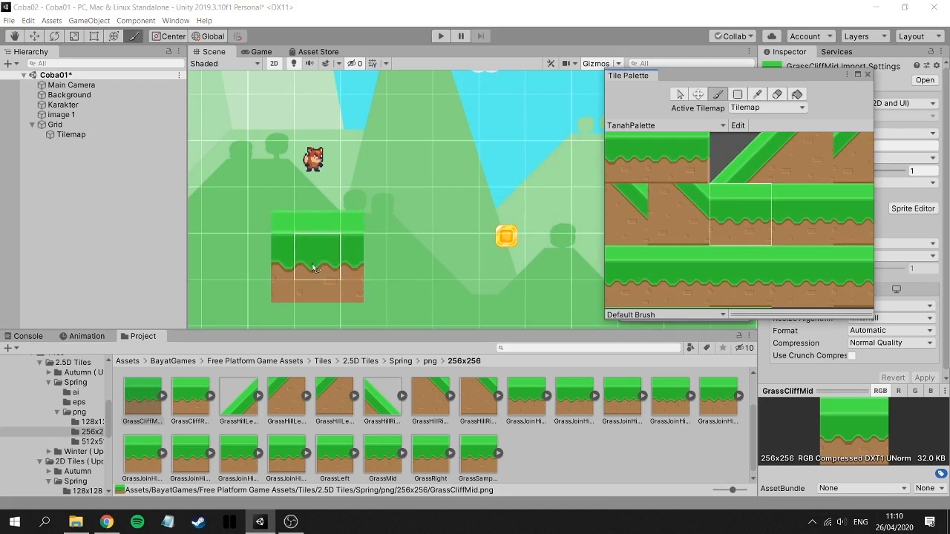
pyautogui.click(386, 264)
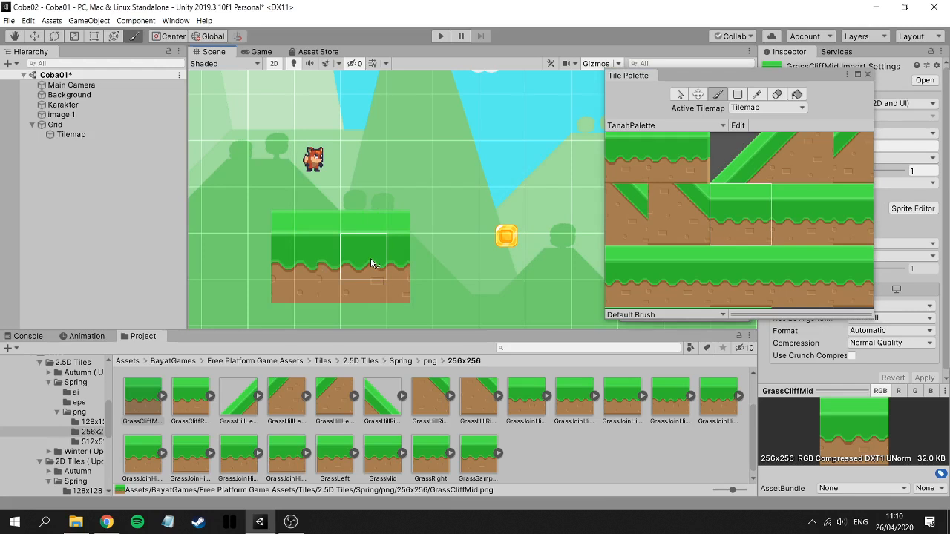
pyautogui.click(419, 269)
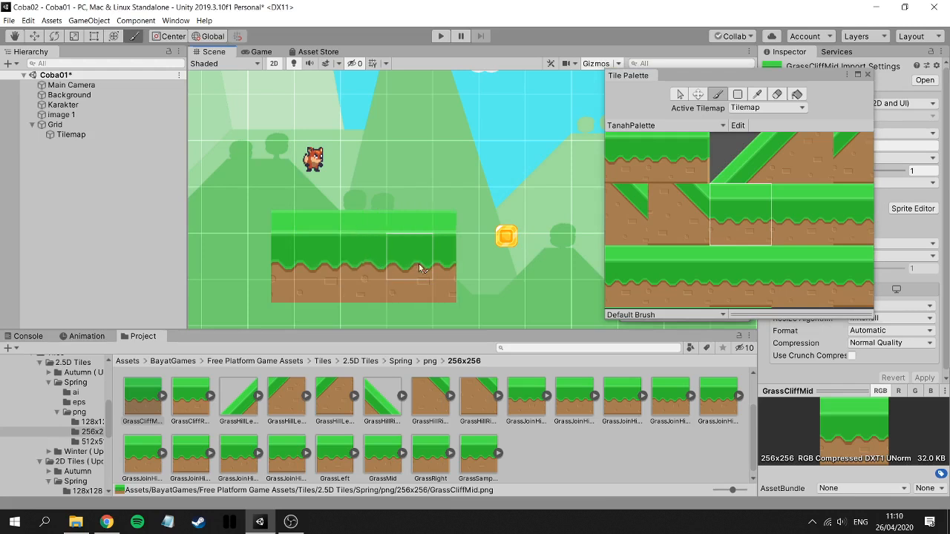
pyautogui.click(468, 265)
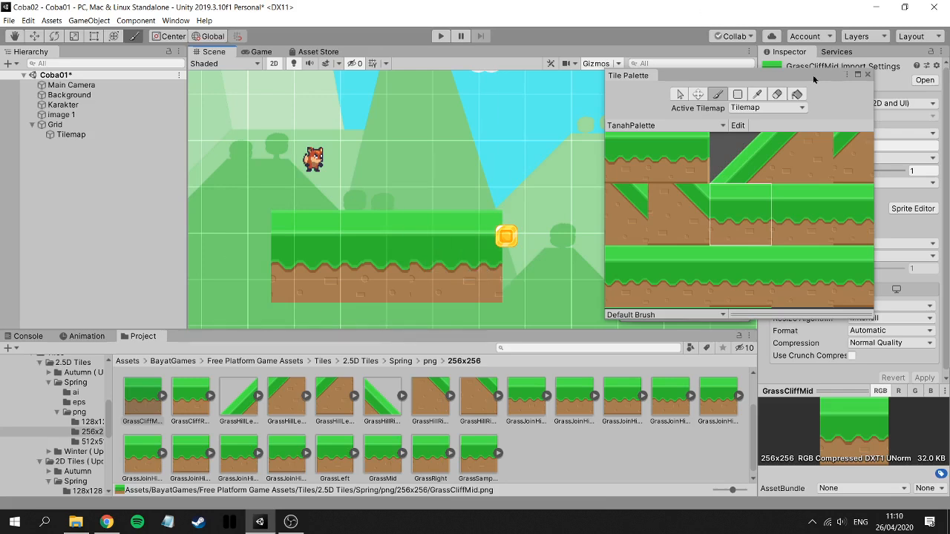
# Select all the tile sprites in the 256x256 folder and open their Pixels Per Unit value.
pyautogui.moveTo(814, 79); pyautogui.dragTo(247, 106)
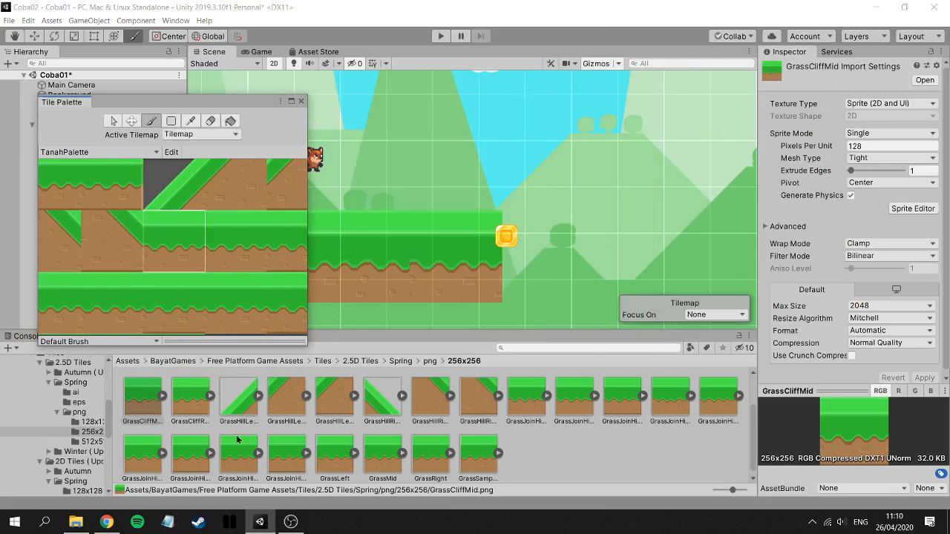
pyautogui.click(134, 398)
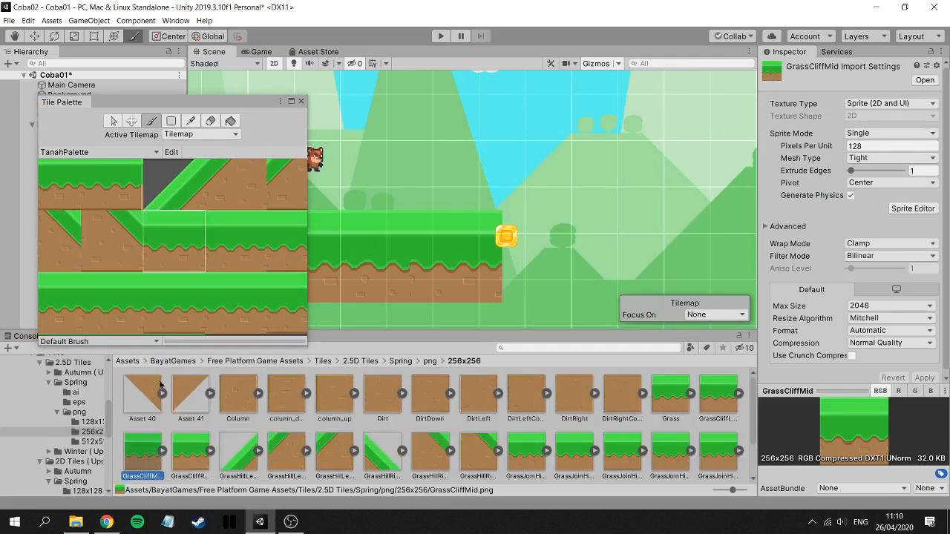
pyautogui.scroll(-2, 420, 407)
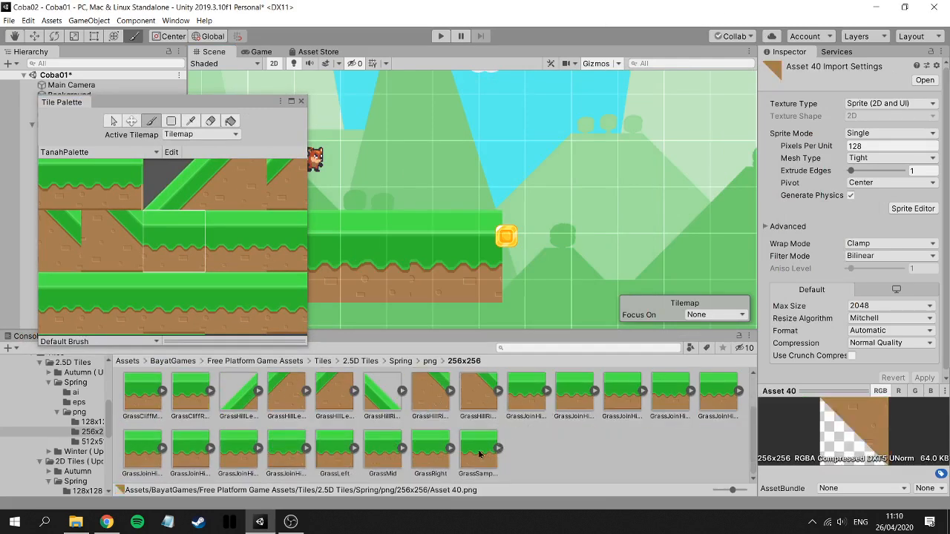
pyautogui.hotkey('ctrl', 'a')
pyautogui.scroll(2, 550, 434)
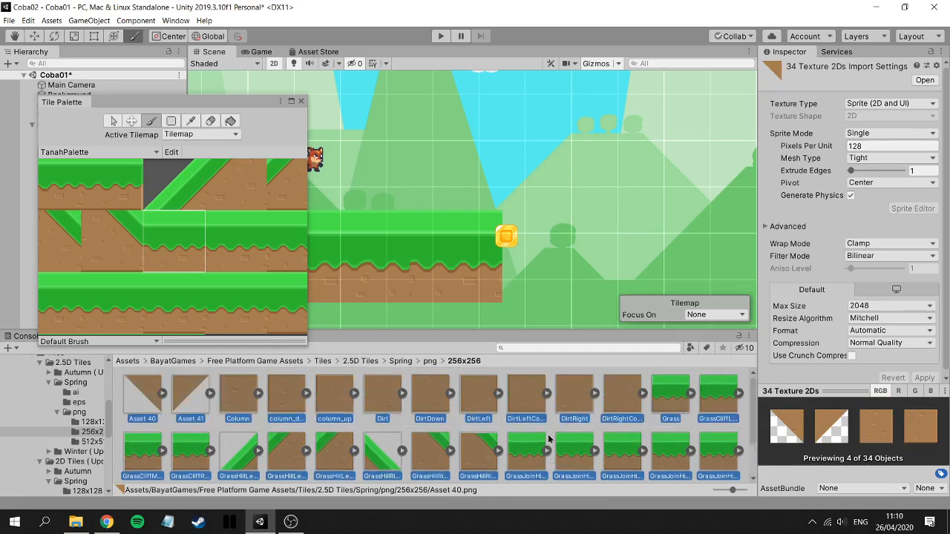
pyautogui.click(865, 146)
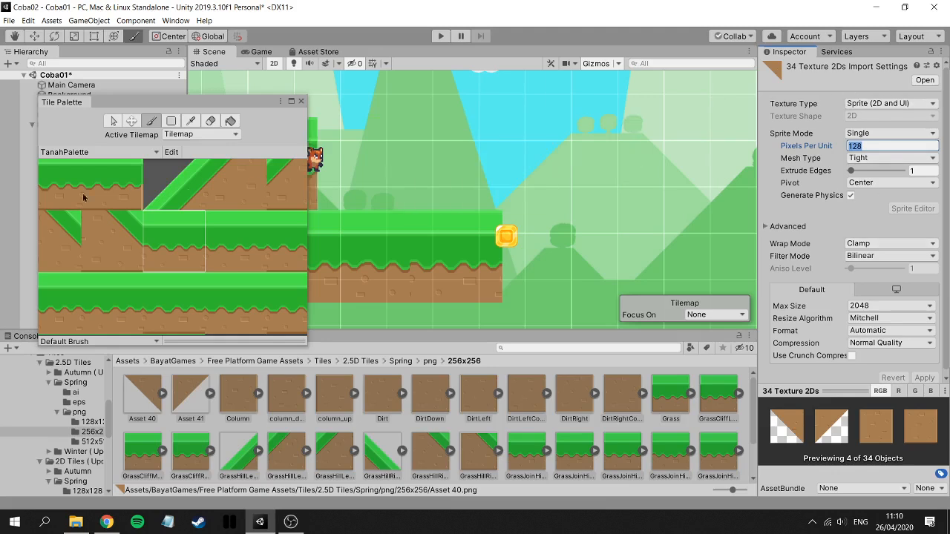
# Select the Tilemap object under Grid and set its Tile Anchor X and Y to 1.
pyautogui.moveTo(111, 106); pyautogui.dragTo(399, 109)
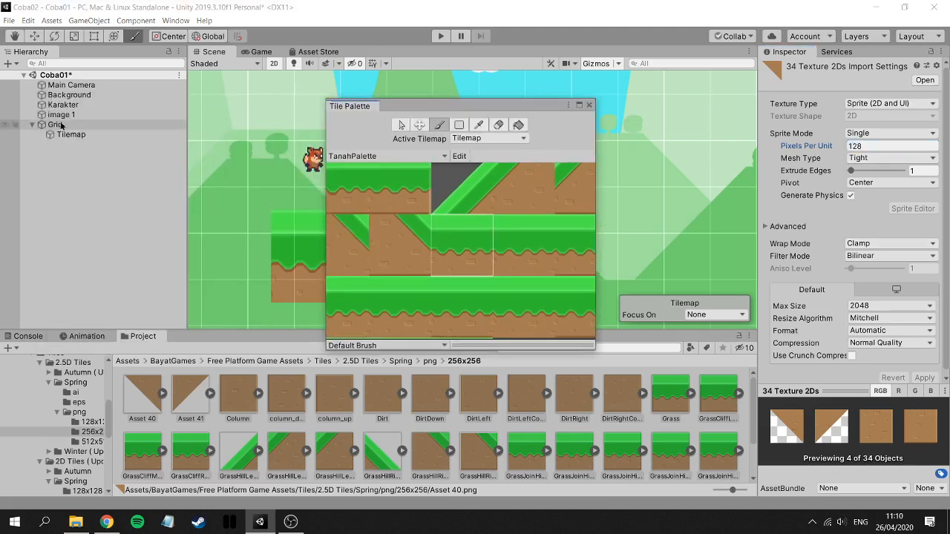
pyautogui.click(58, 125)
pyautogui.click(71, 135)
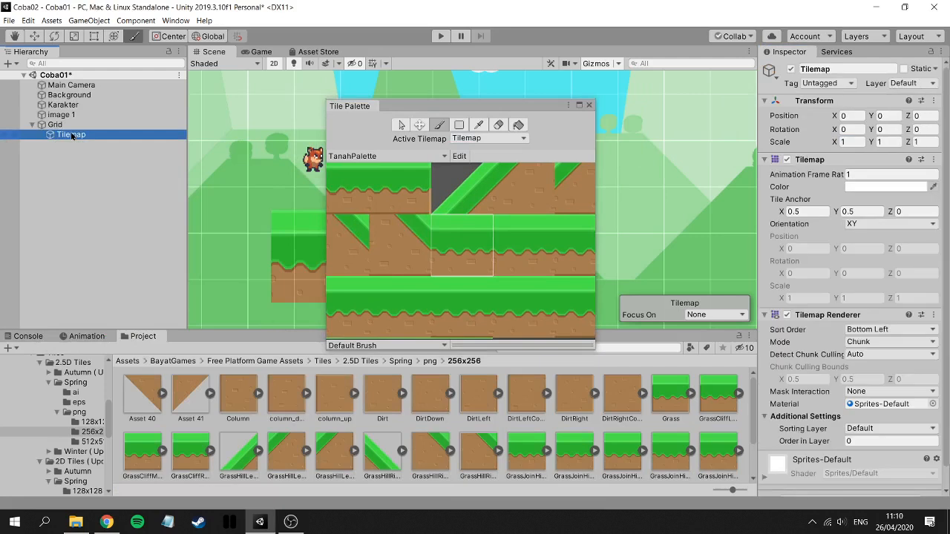
pyautogui.click(850, 141)
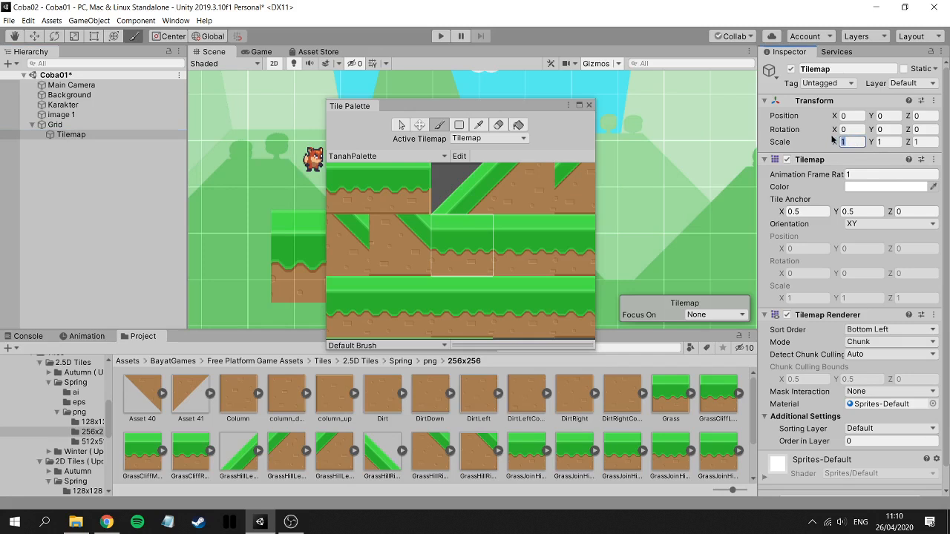
pyautogui.click(796, 213)
pyautogui.moveTo(797, 213); pyautogui.dragTo(778, 212)
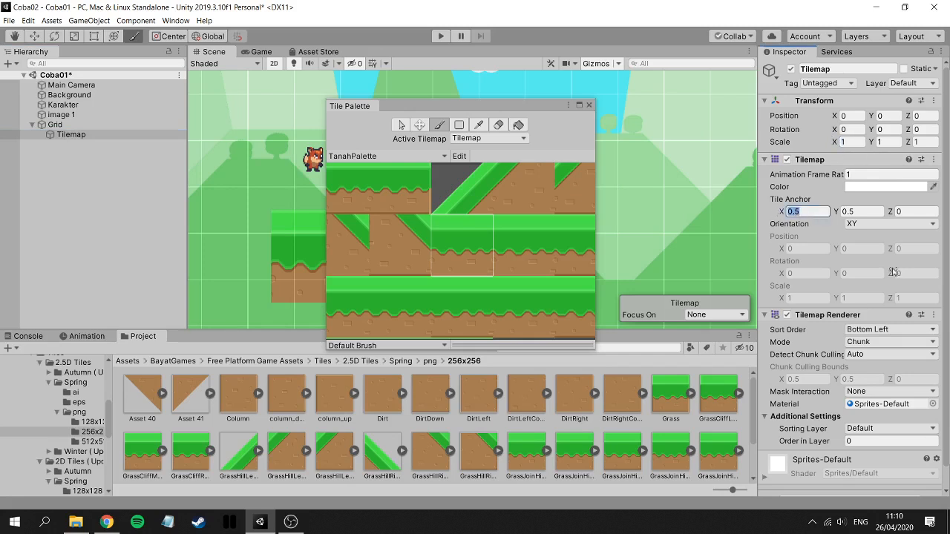
pyautogui.write('1')
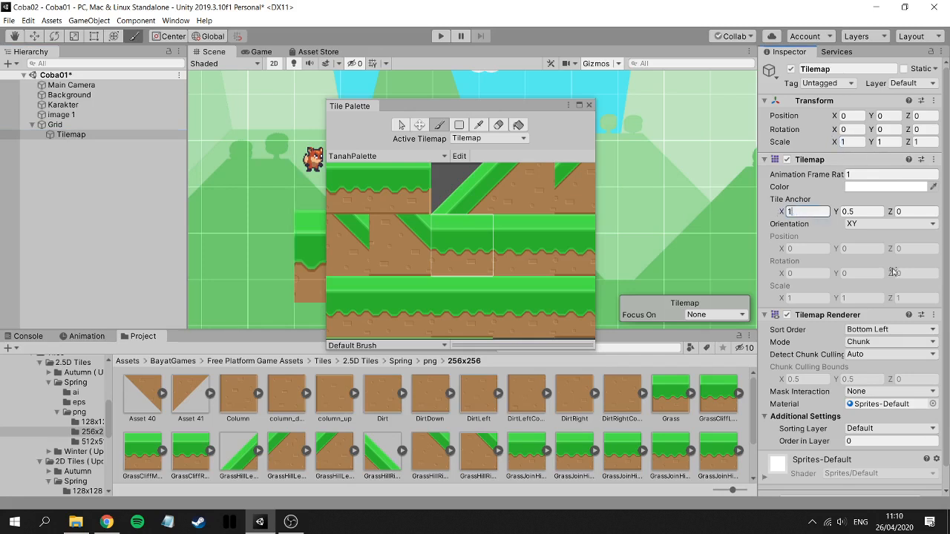
pyautogui.click(860, 214)
pyautogui.write('1')
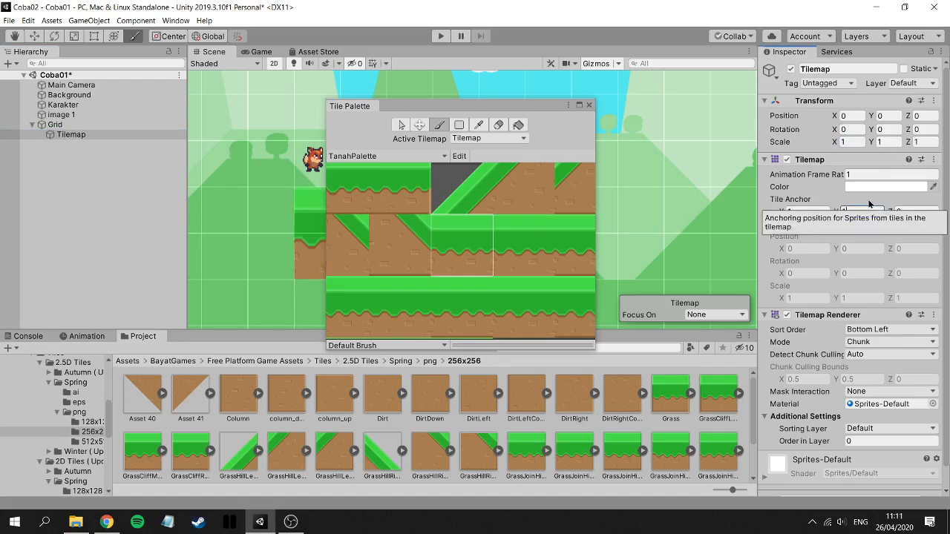
pyautogui.scroll(-1, 882, 357)
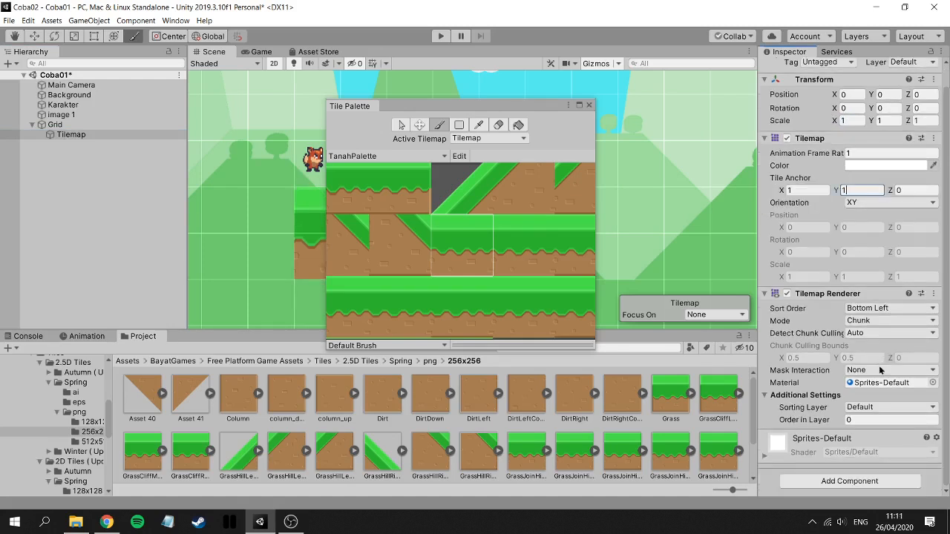
pyautogui.scroll(1, 882, 370)
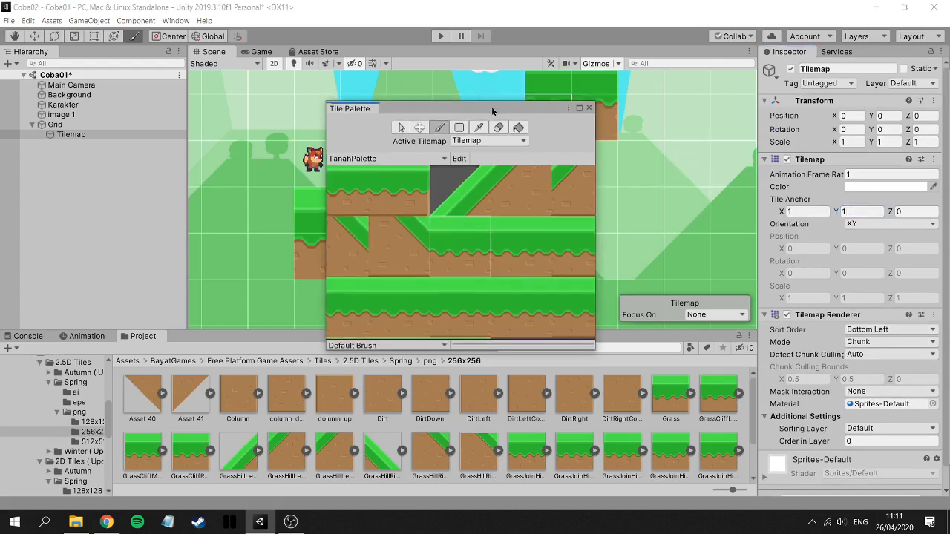
# Set the Tilemap's Tile Anchor to X 2 and Y 2.
pyautogui.moveTo(492, 111); pyautogui.dragTo(678, 115)
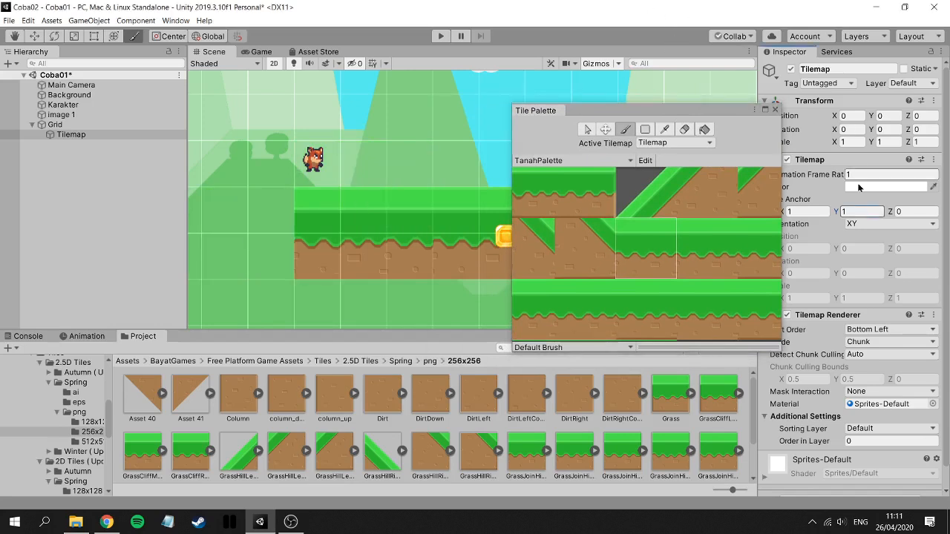
pyautogui.click(781, 212)
pyautogui.write('2')
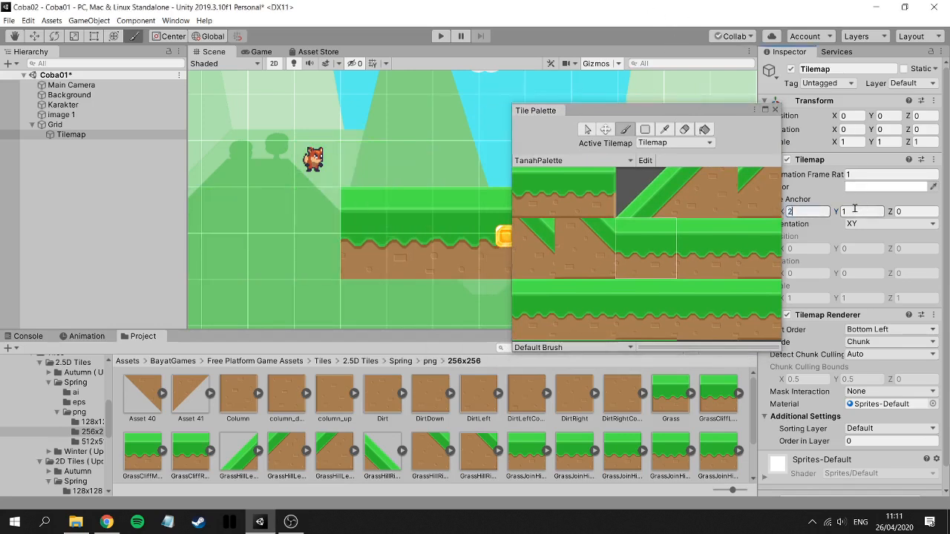
pyautogui.moveTo(854, 211); pyautogui.dragTo(838, 213)
pyautogui.write('2')
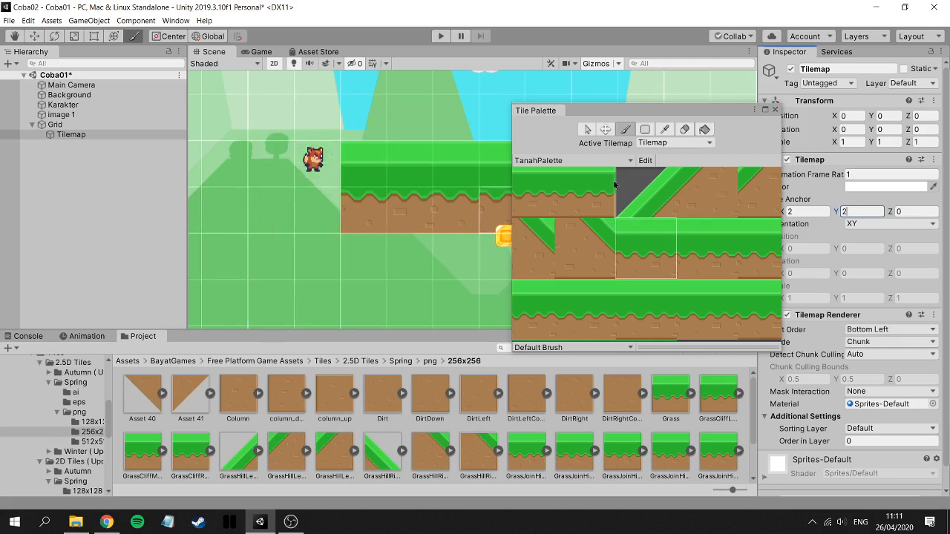
# Move the Tilemap in the scene with the Rect tool to about X -2.71, Y -1.59.
pyautogui.click(610, 115)
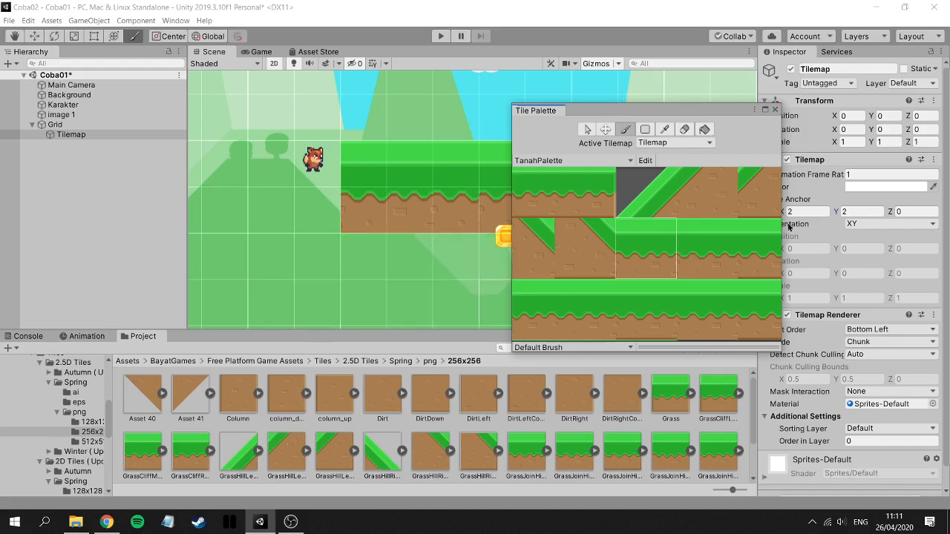
pyautogui.moveTo(610, 116); pyautogui.dragTo(46, 99)
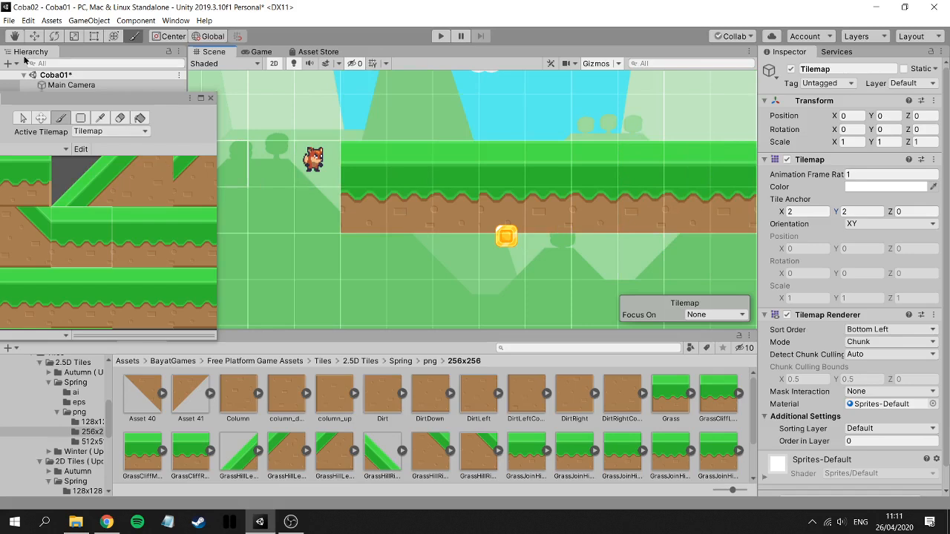
pyautogui.click(92, 36)
pyautogui.moveTo(526, 171); pyautogui.dragTo(464, 241)
pyautogui.scroll(-3, 516, 248)
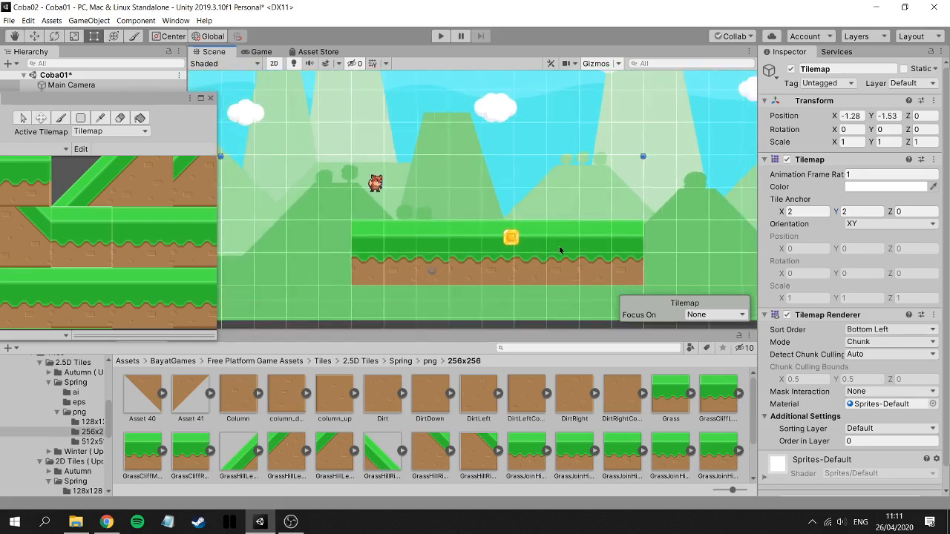
pyautogui.moveTo(559, 246); pyautogui.dragTo(528, 250)
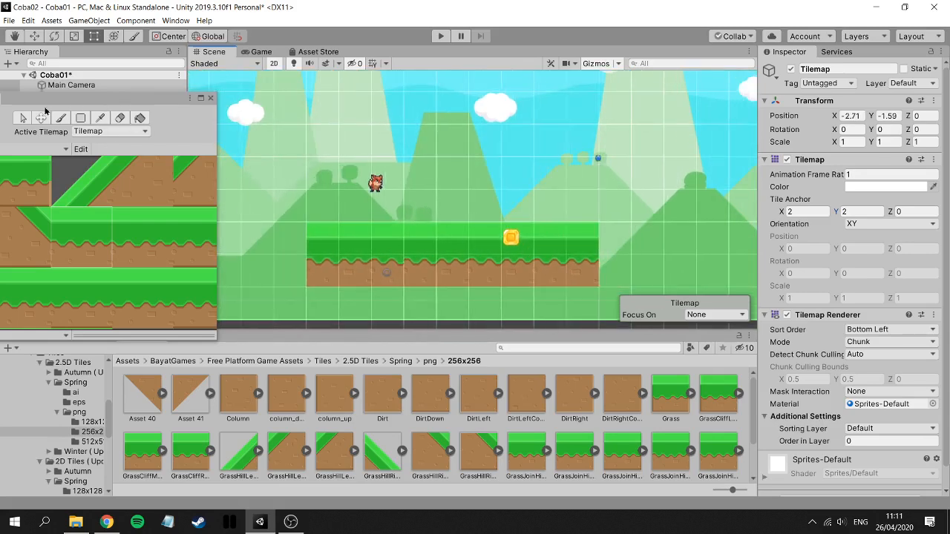
# Paint a rising grass slope onto the right end of the ground row using the hill tiles from TanahPalette.
pyautogui.click(129, 170)
pyautogui.click(602, 234)
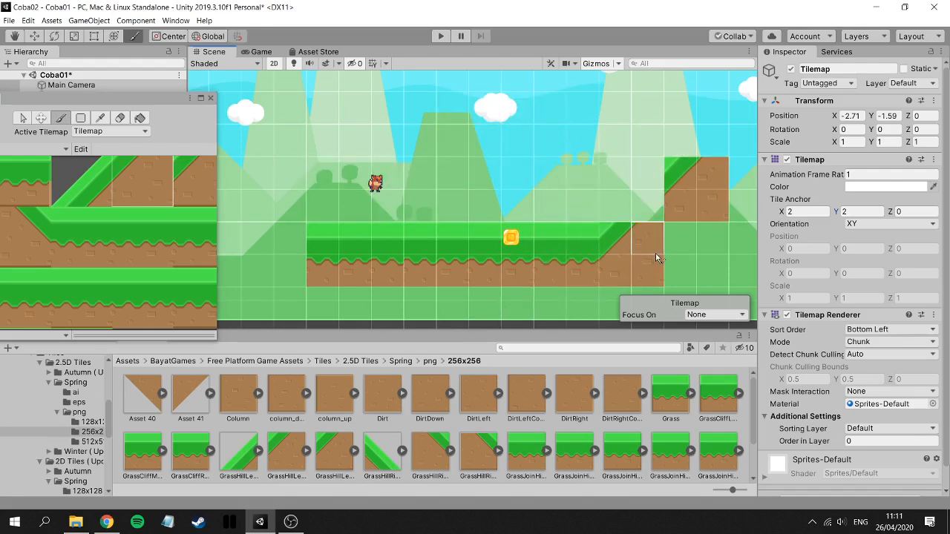
pyautogui.click(656, 258)
pyautogui.moveTo(132, 103); pyautogui.dragTo(309, 78)
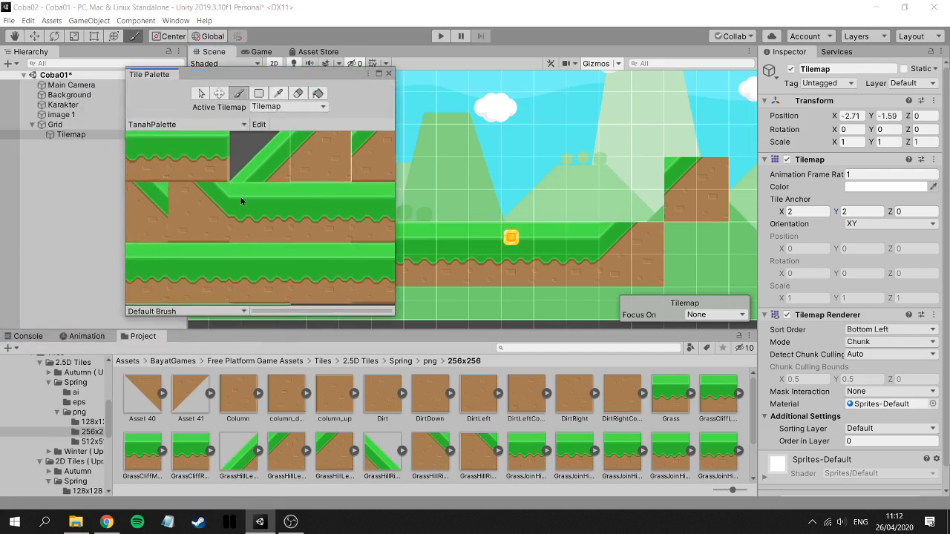
pyautogui.click(275, 167)
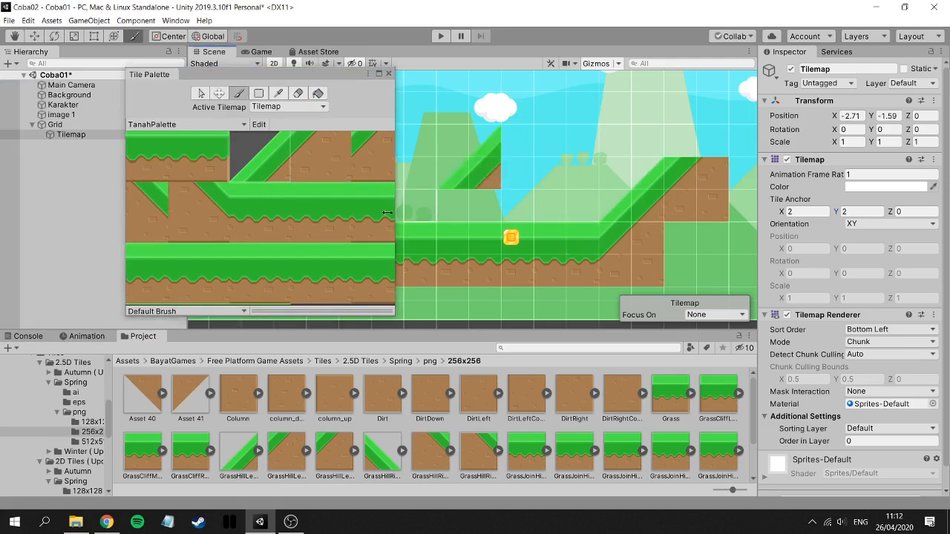
# Fill the gap beneath the upper part of the slope with a plain dirt tile from TanahPalette.
pyautogui.scroll(-1, 261, 228)
pyautogui.scroll(-2, 301, 221)
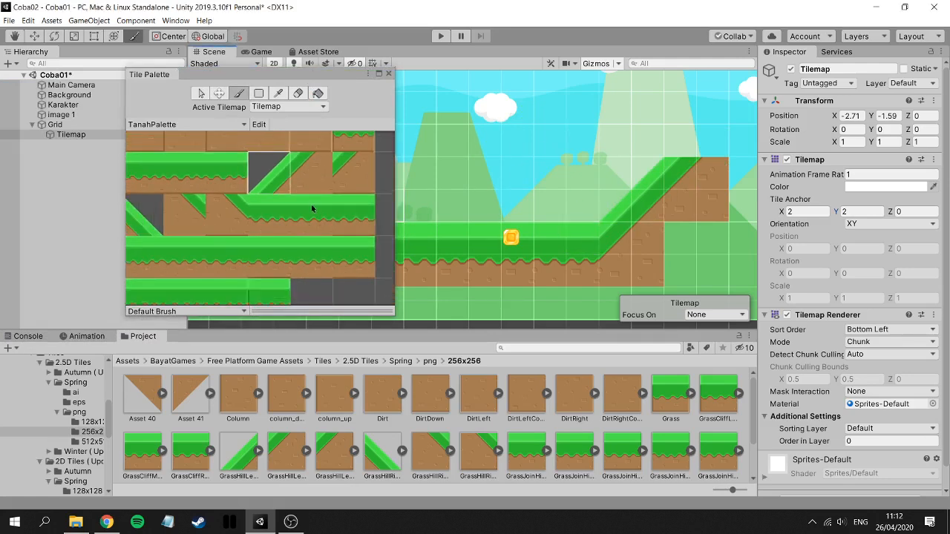
pyautogui.scroll(-4, 297, 199)
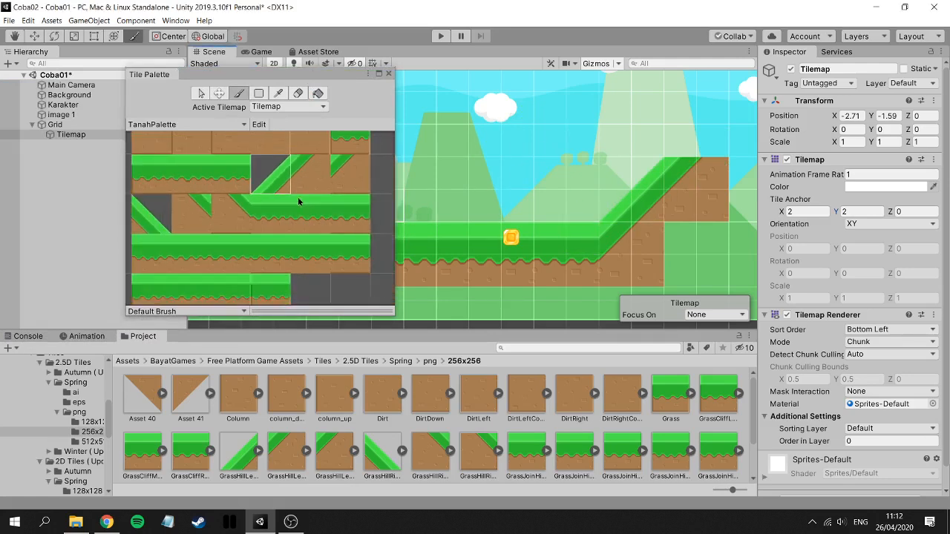
pyautogui.click(276, 145)
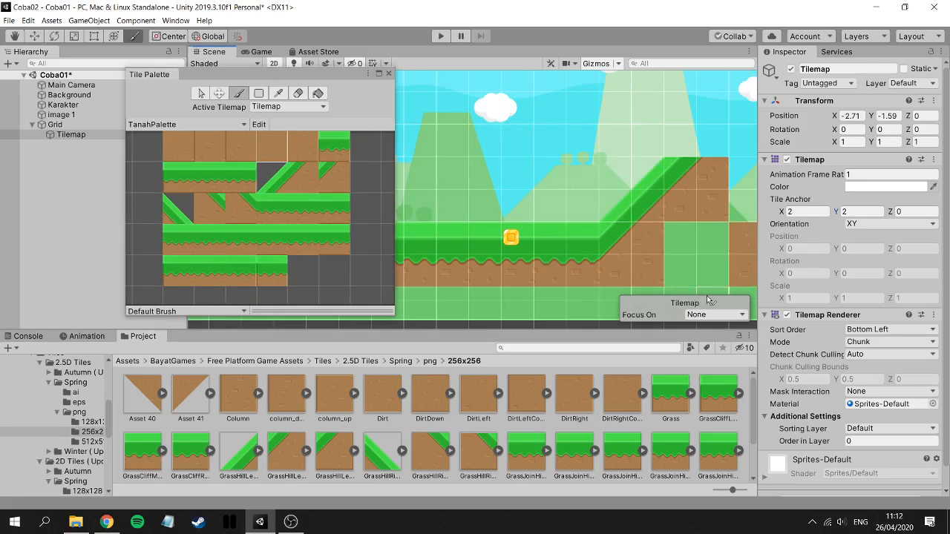
pyautogui.scroll(-2, 657, 300)
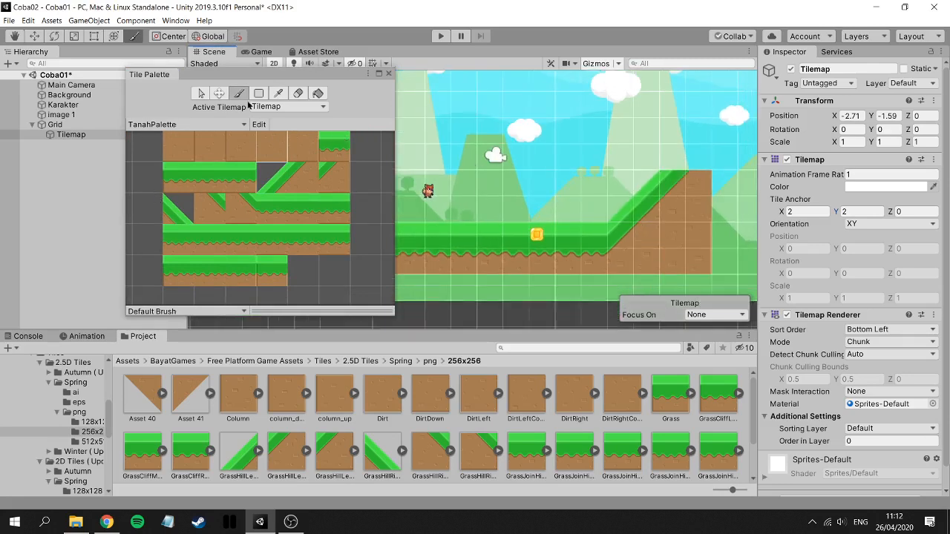
# Dock the Tile Palette beside the Project window and add an Edge Collider 2D component to the Tilemap.
pyautogui.moveTo(149, 74); pyautogui.dragTo(192, 338)
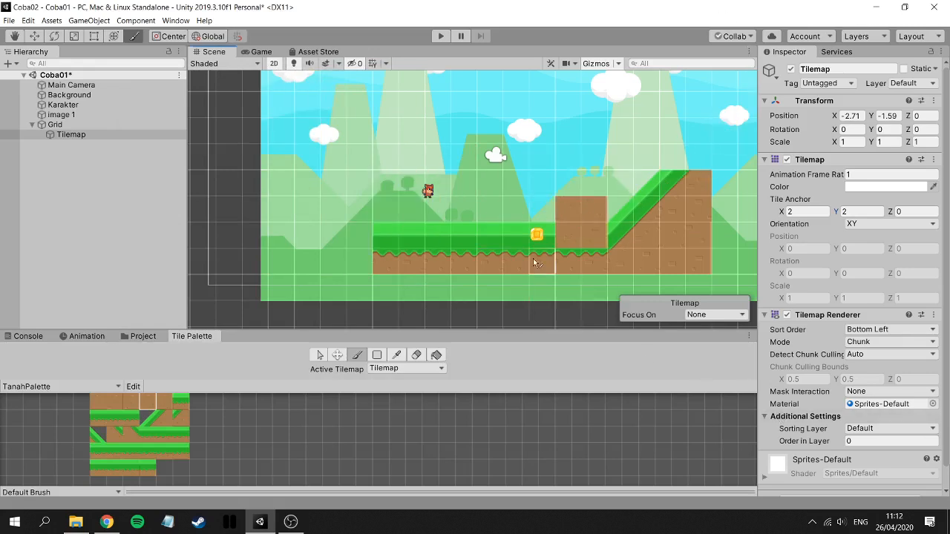
pyautogui.click(72, 134)
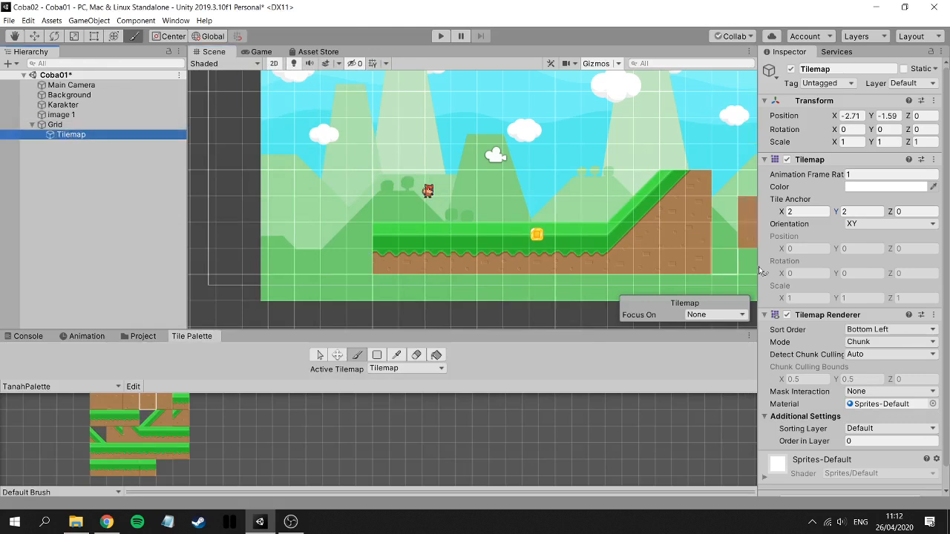
pyautogui.scroll(-1, 849, 382)
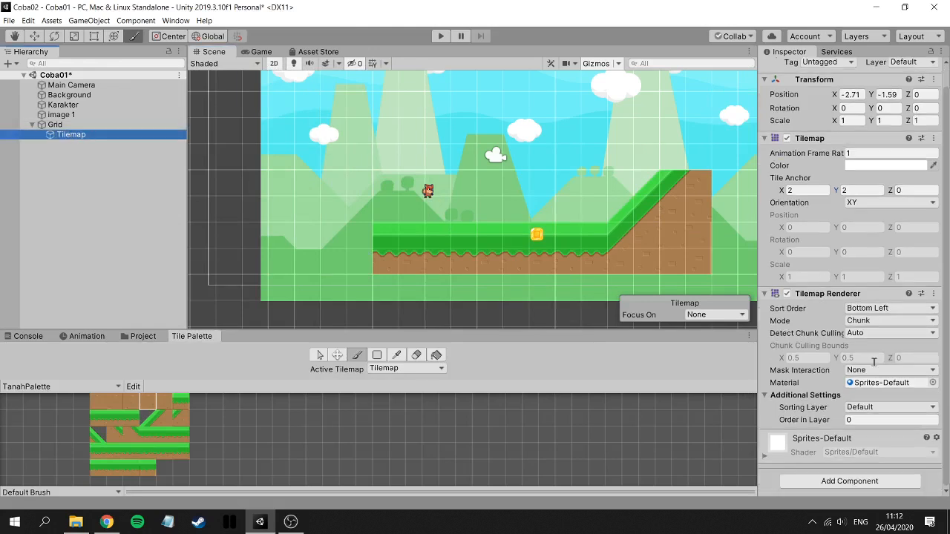
pyautogui.click(846, 481)
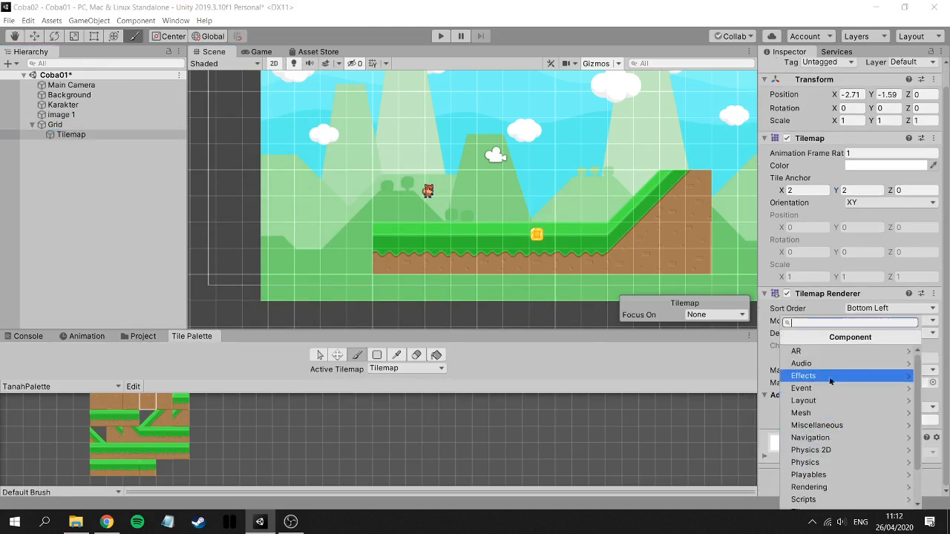
pyautogui.click(828, 450)
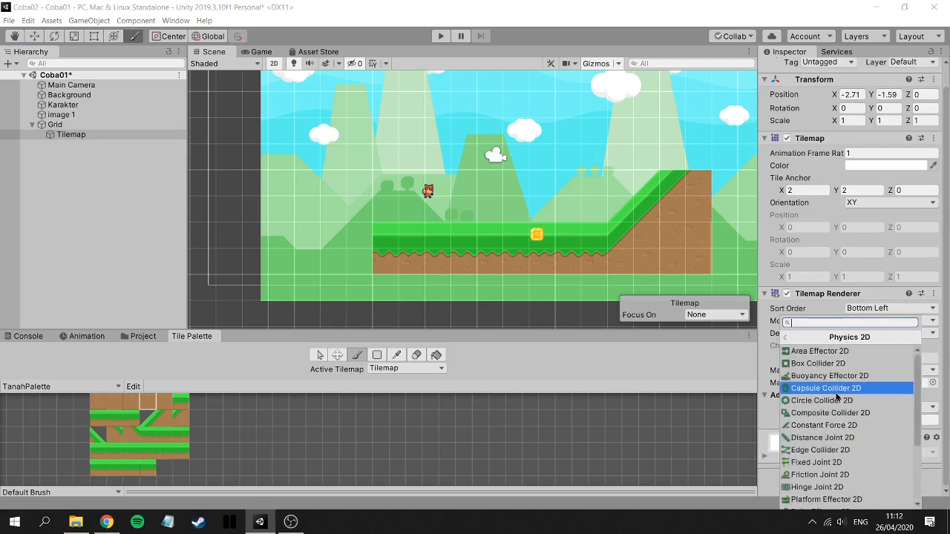
pyautogui.click(821, 449)
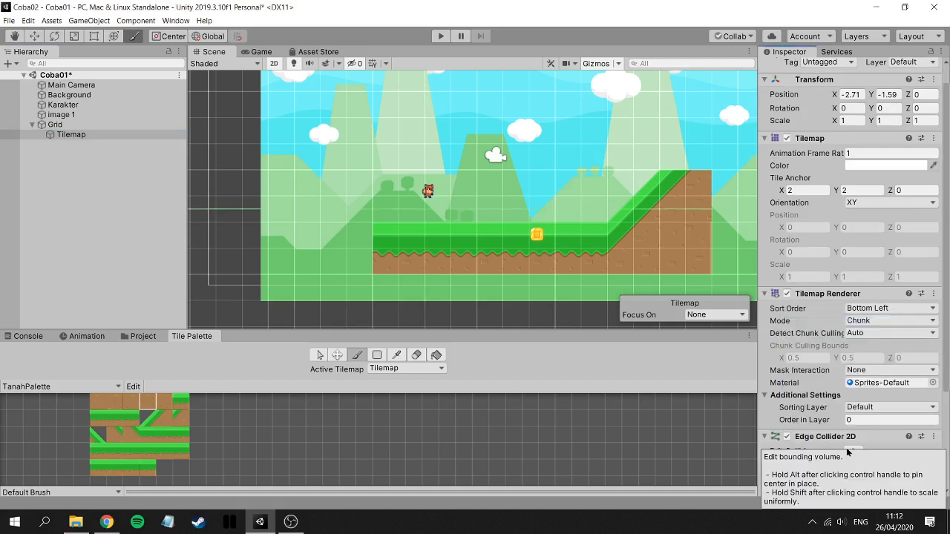
# Reshape the Tilemap's edge collider to follow the grass surface from the ground's left end to the top of the slope.
pyautogui.scroll(-3, 406, 201)
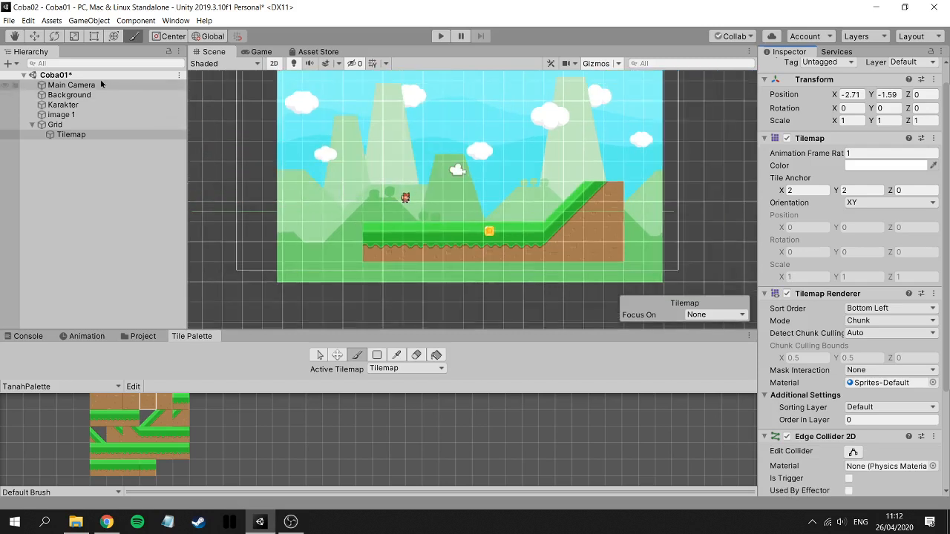
pyautogui.click(94, 36)
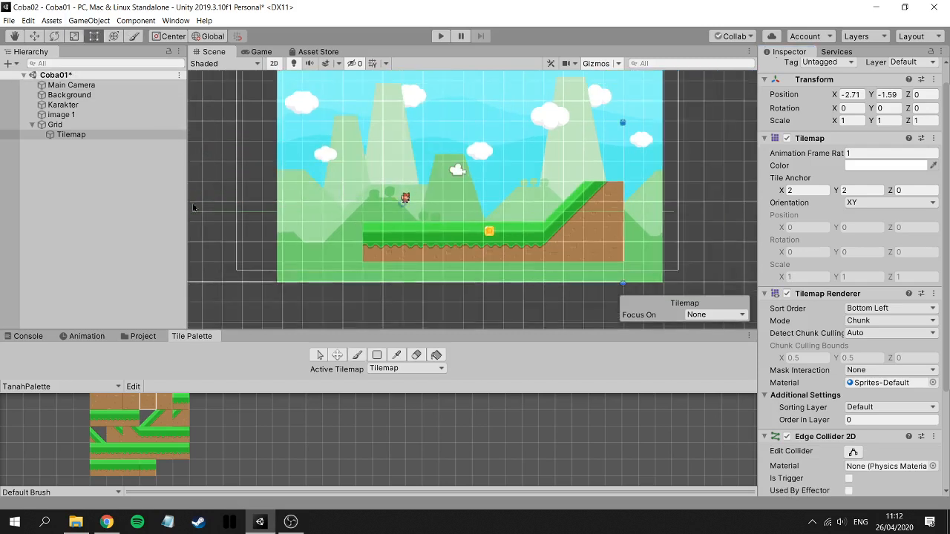
pyautogui.click(853, 452)
pyautogui.scroll(3, 509, 216)
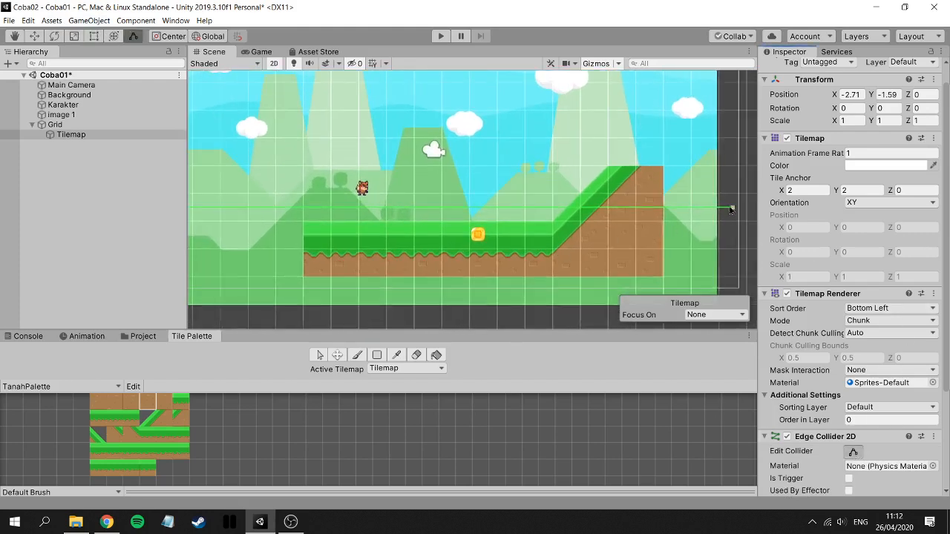
pyautogui.moveTo(732, 209); pyautogui.dragTo(614, 170)
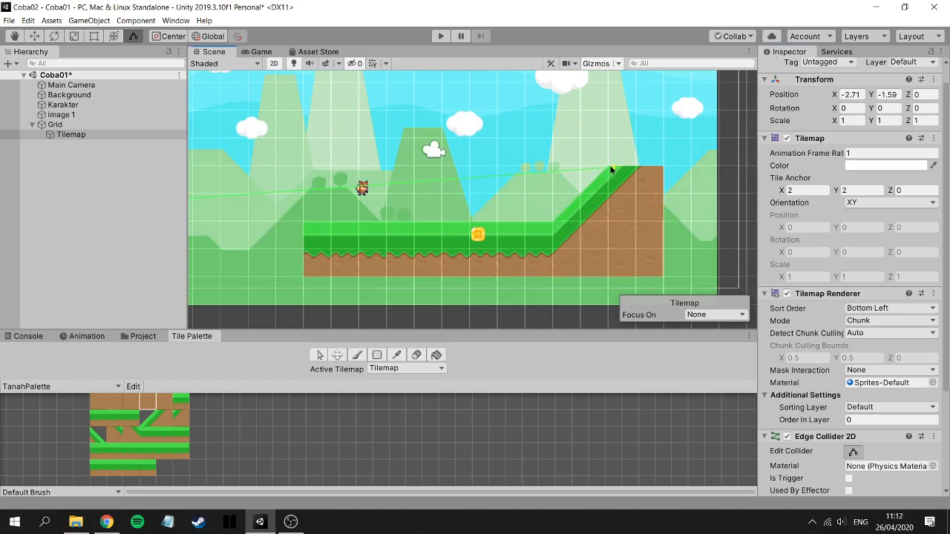
pyautogui.moveTo(538, 170); pyautogui.dragTo(553, 229)
pyautogui.scroll(-6, 244, 217)
pyautogui.moveTo(244, 231); pyautogui.dragTo(332, 256, button='middle')
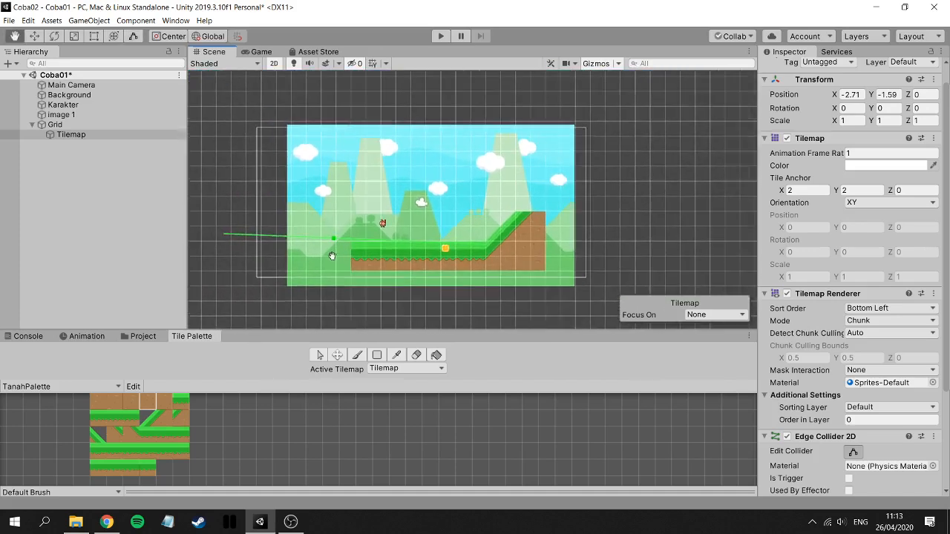
pyautogui.moveTo(225, 235); pyautogui.dragTo(333, 254)
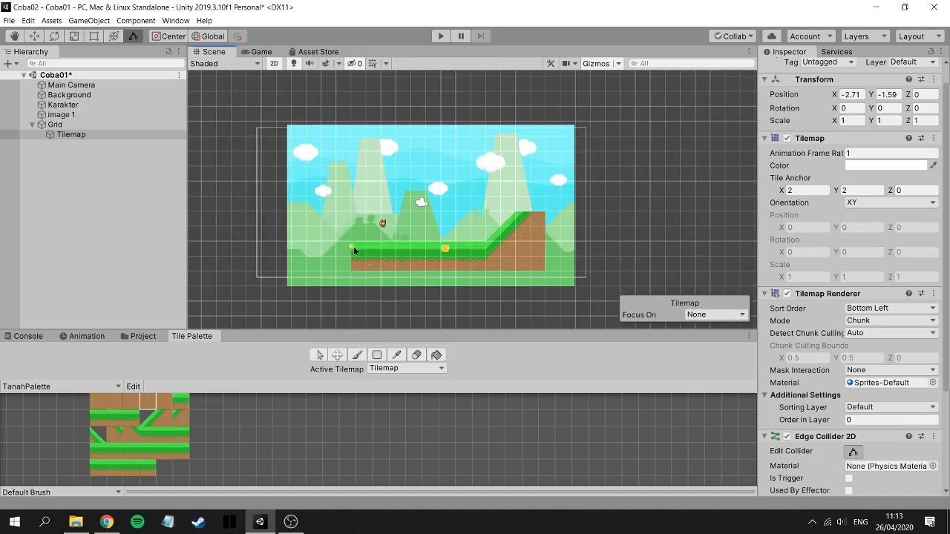
pyautogui.scroll(6, 403, 247)
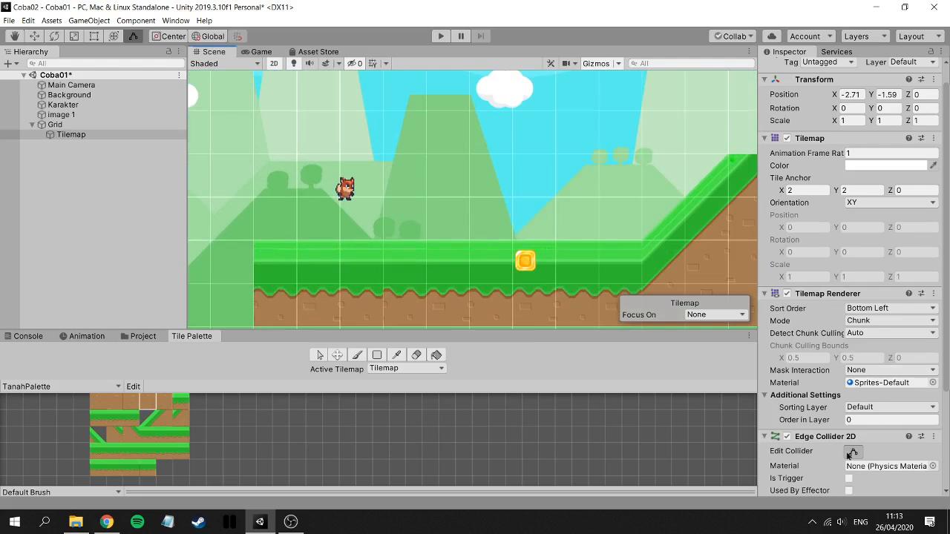
# Move the coin above the grass near the foot of the slope, to about X 2.69, Y -2.01.
pyautogui.click(525, 259)
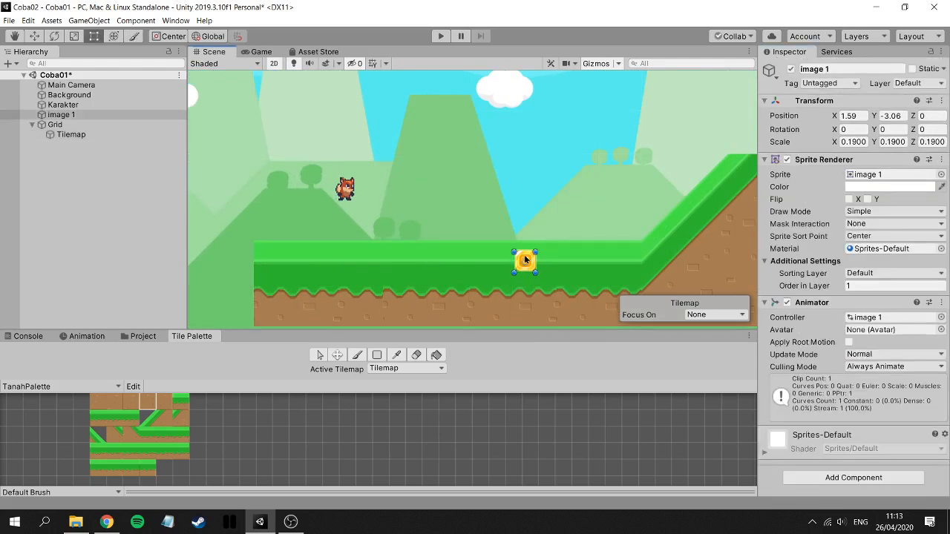
pyautogui.moveTo(525, 259); pyautogui.dragTo(572, 213)
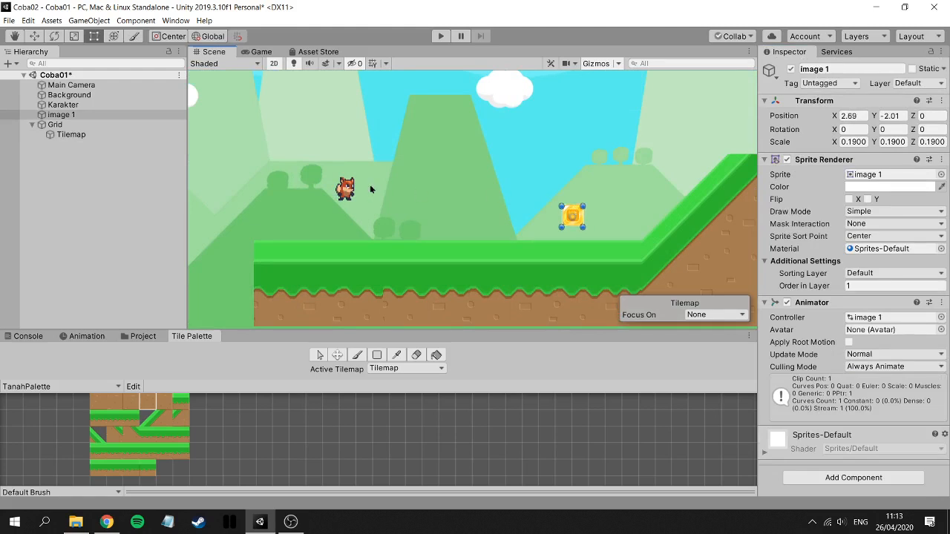
# Select Karakter and run the scene to test how it lands on the tile ground, ending with play mode stopped.
pyautogui.click(346, 189)
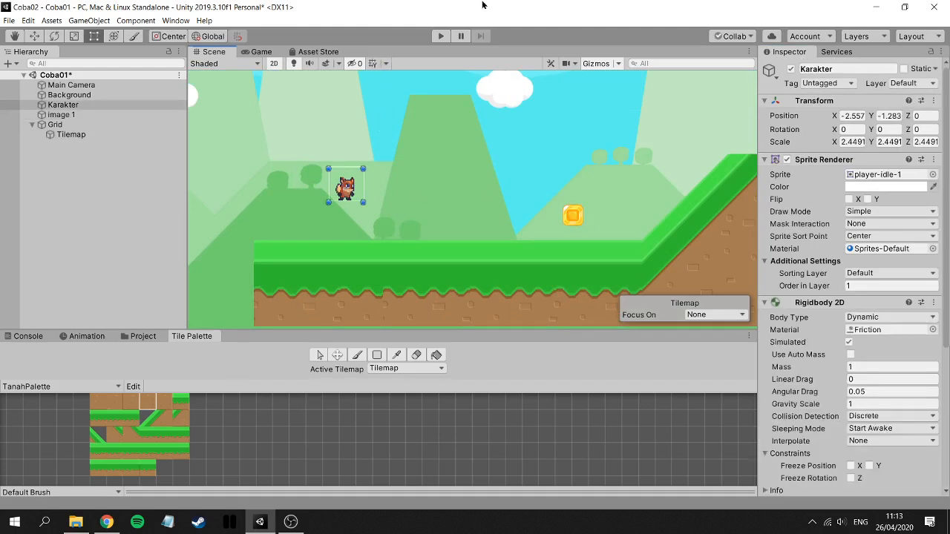
pyautogui.click(440, 37)
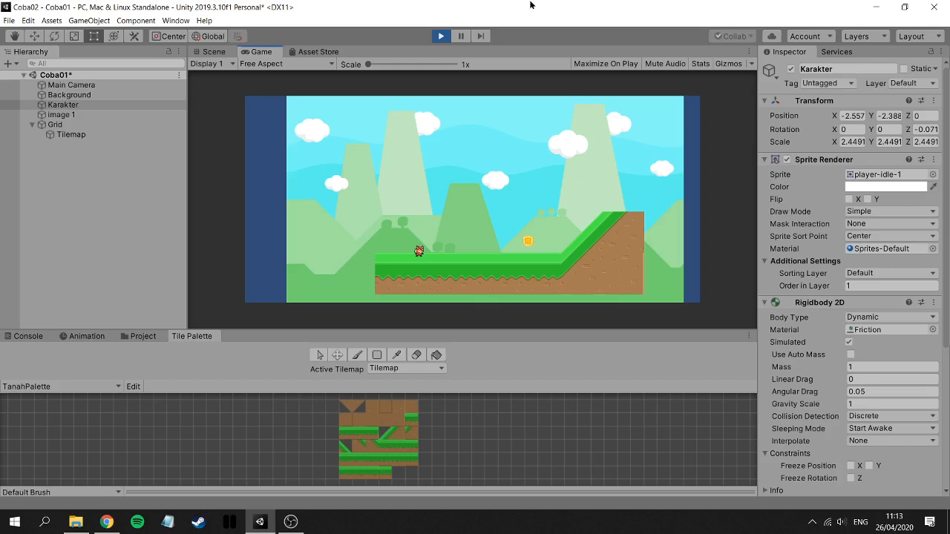
pyautogui.click(443, 36)
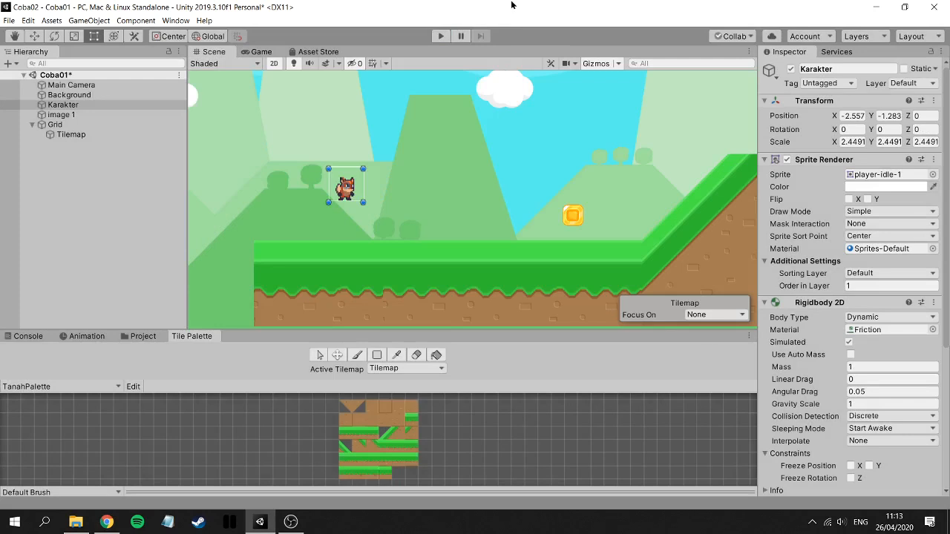